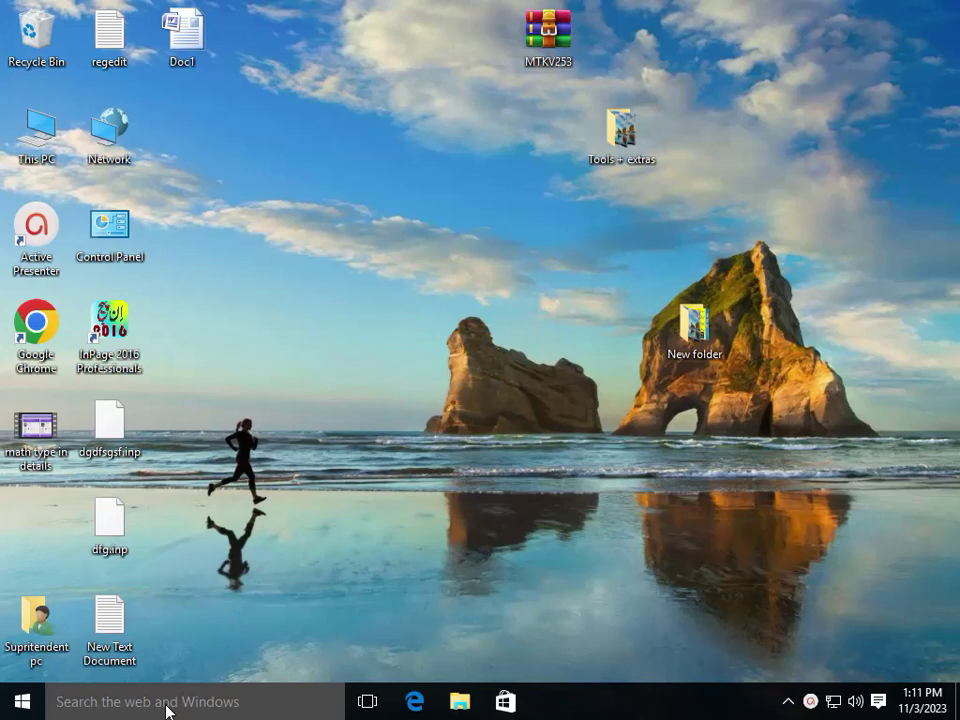
Search the computer for MathType and open it
left_click(168, 710)
type("m")
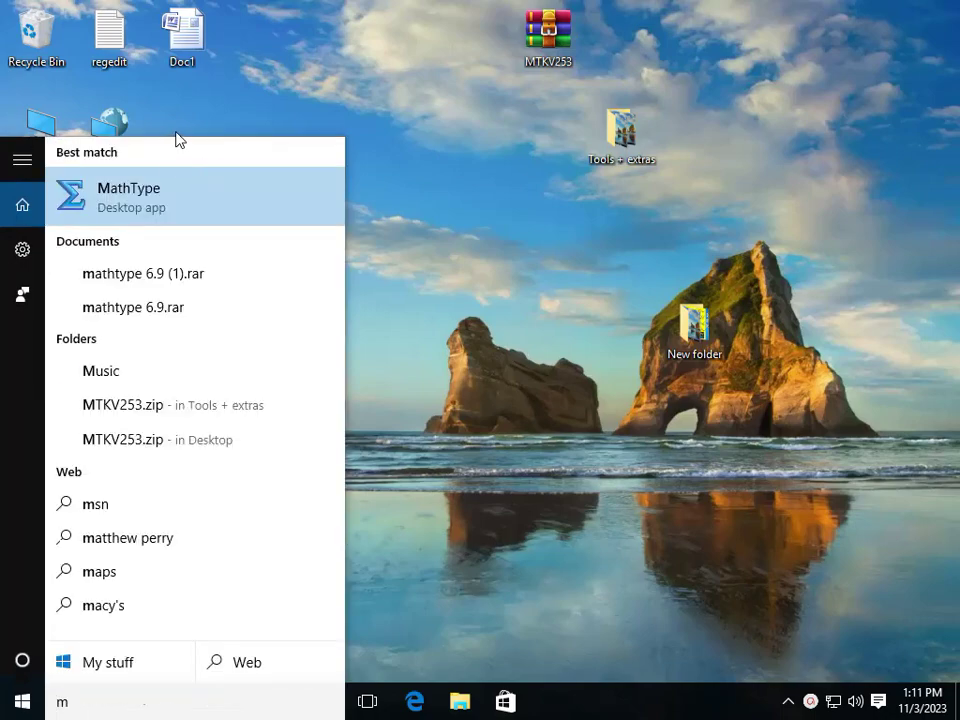
left_click(161, 205)
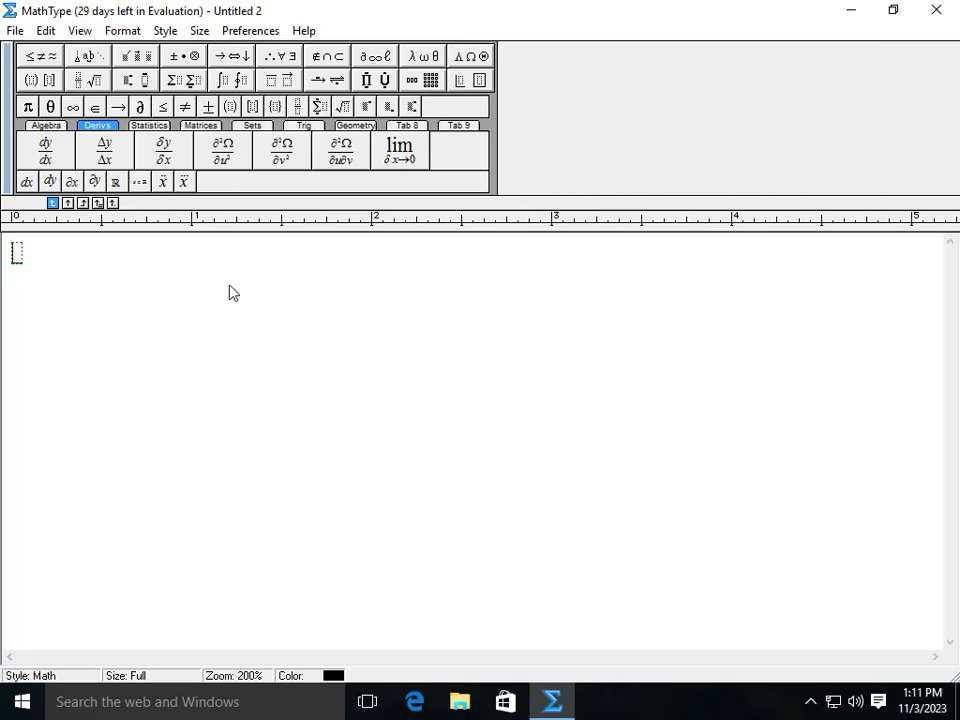
left_click(810, 702)
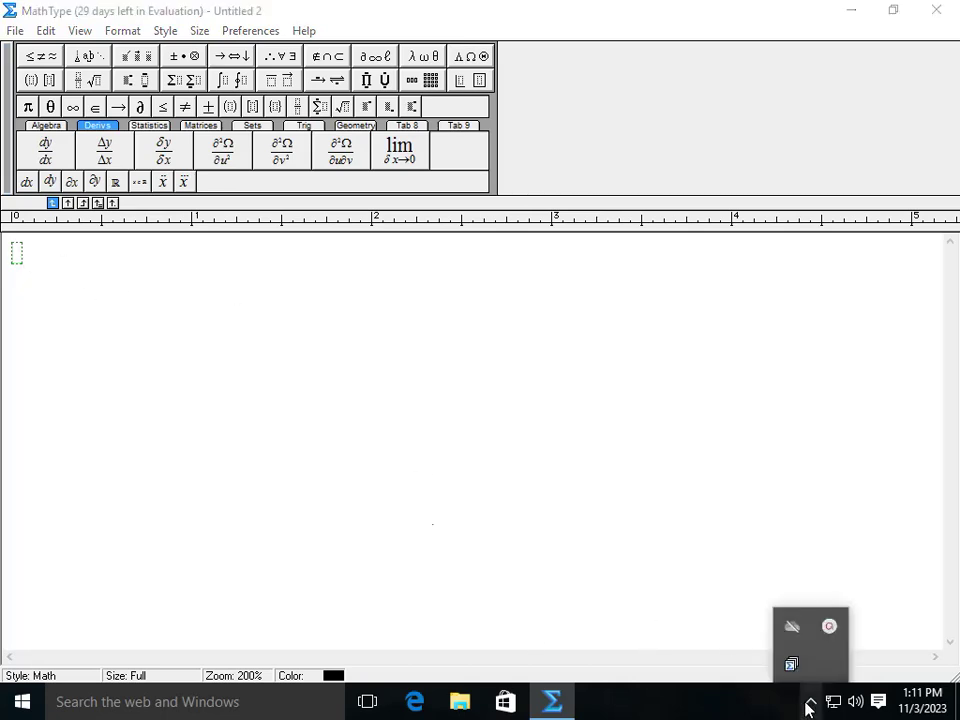
left_click(830, 627)
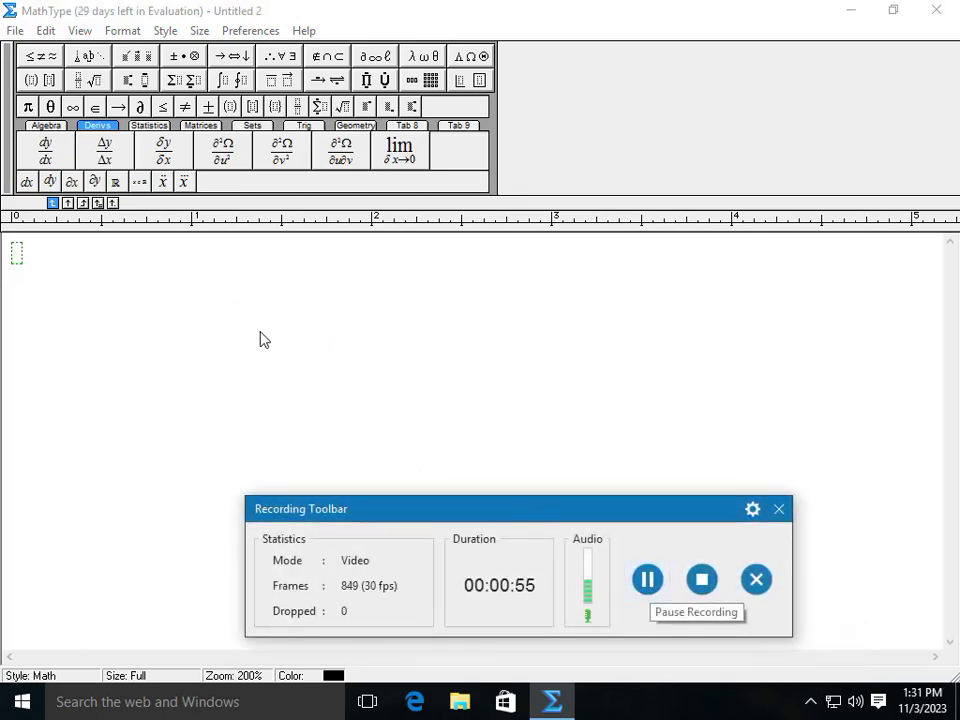
left_click_drag(649, 514, 636, 692)
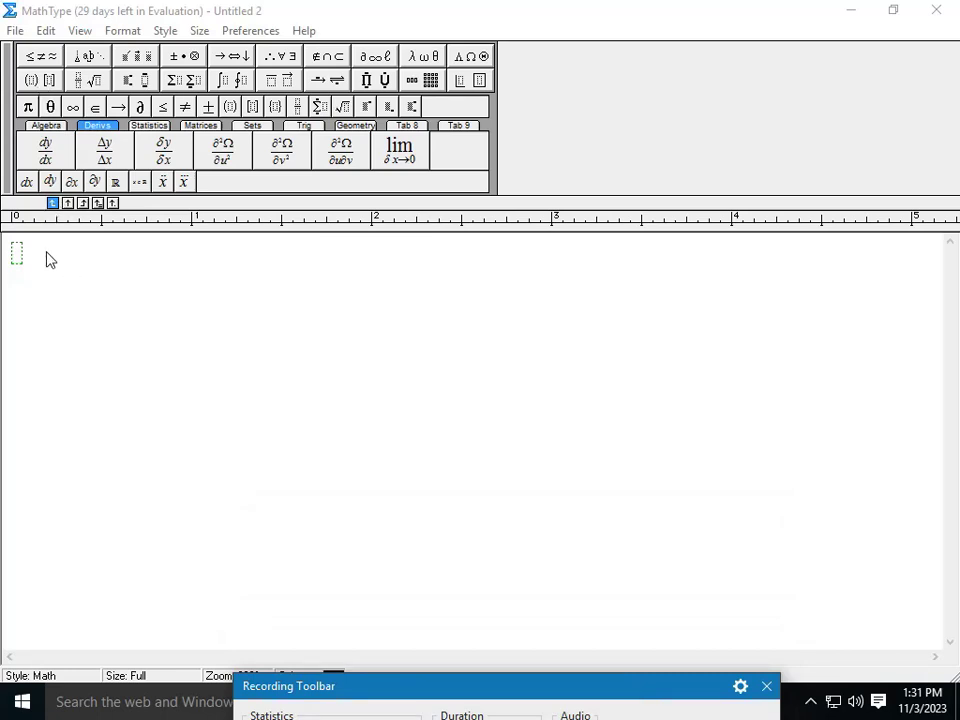
Enter x² + 3x on the first line, using a superscript template for the exponent 2
left_click(17, 256)
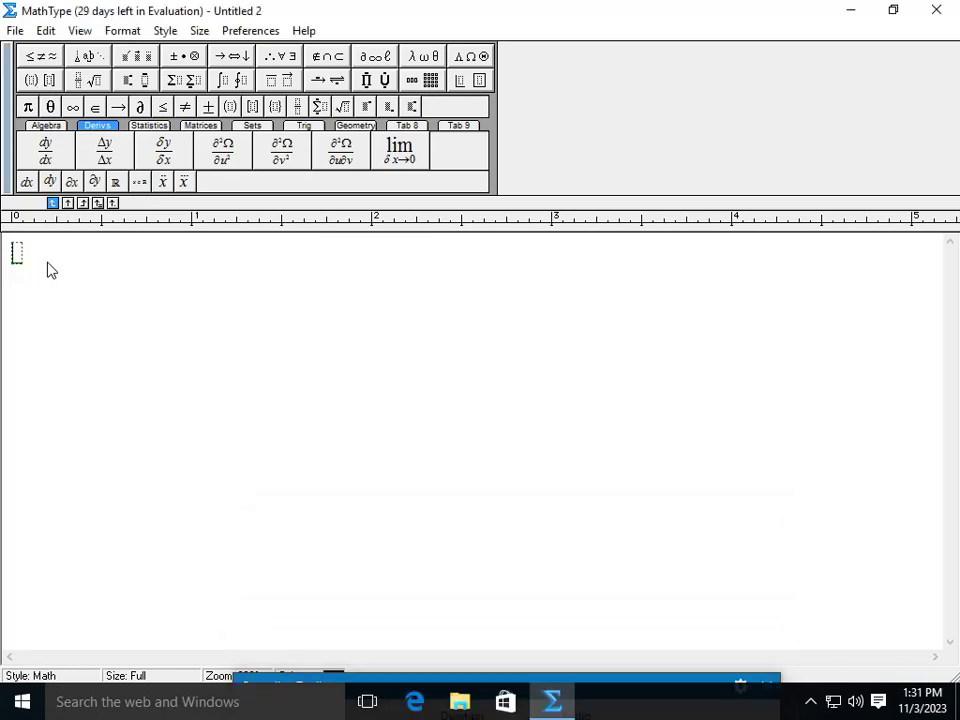
type("x")
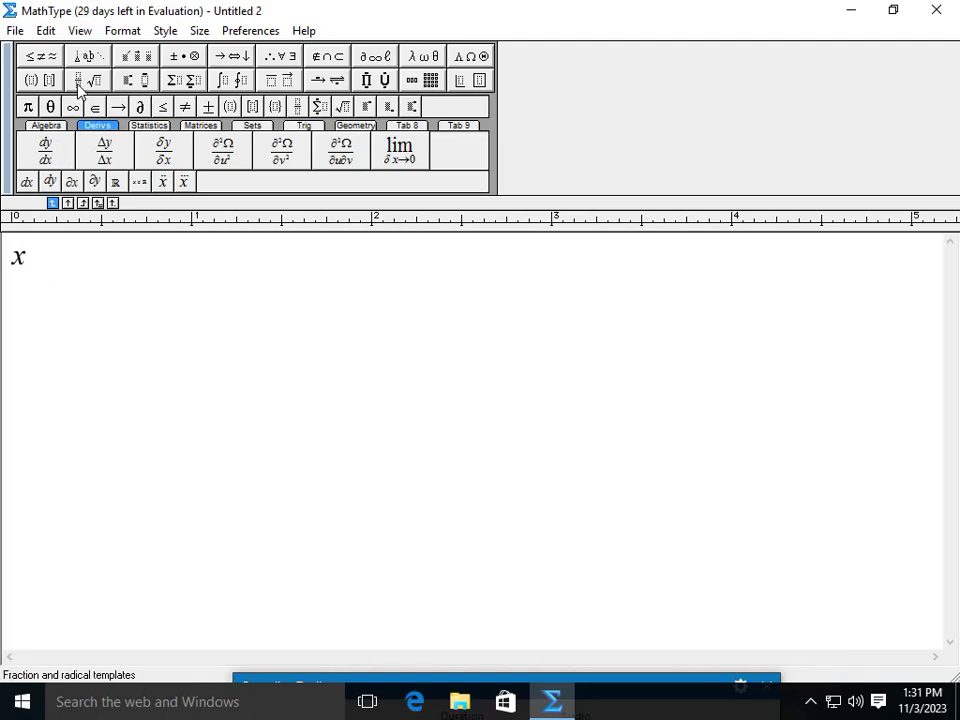
left_click(135, 80)
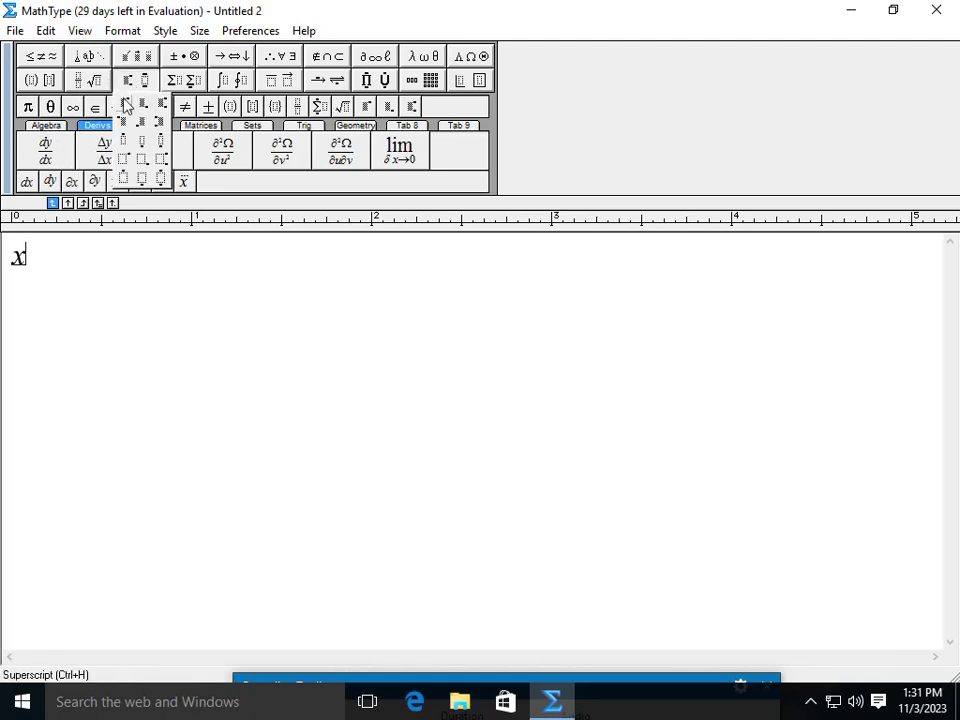
left_click(127, 106)
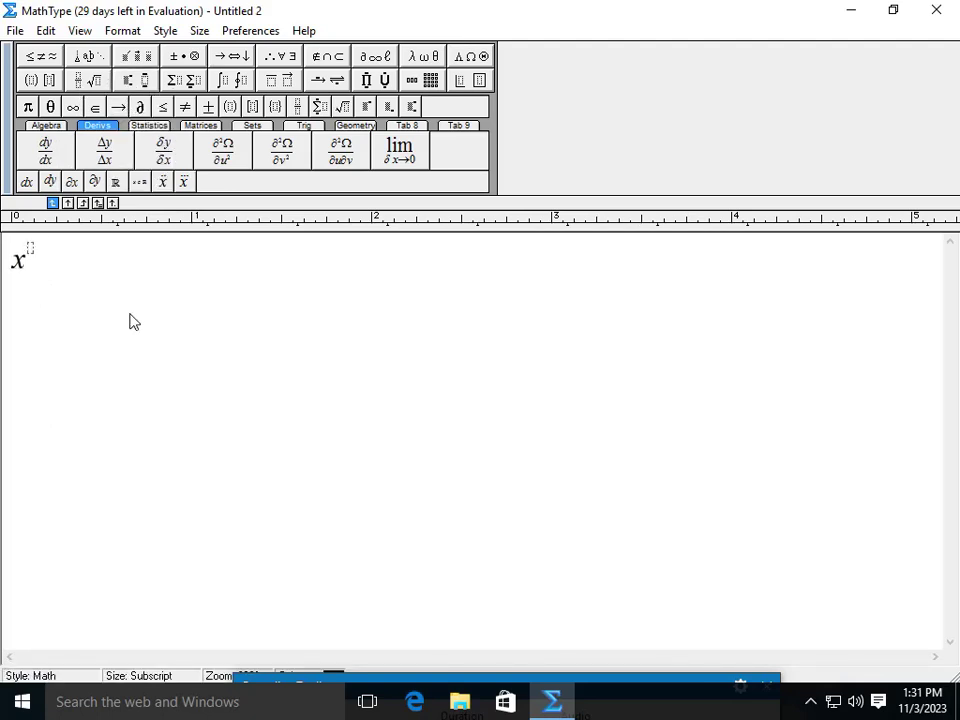
type("2")
left_click(48, 273)
type("+3x")
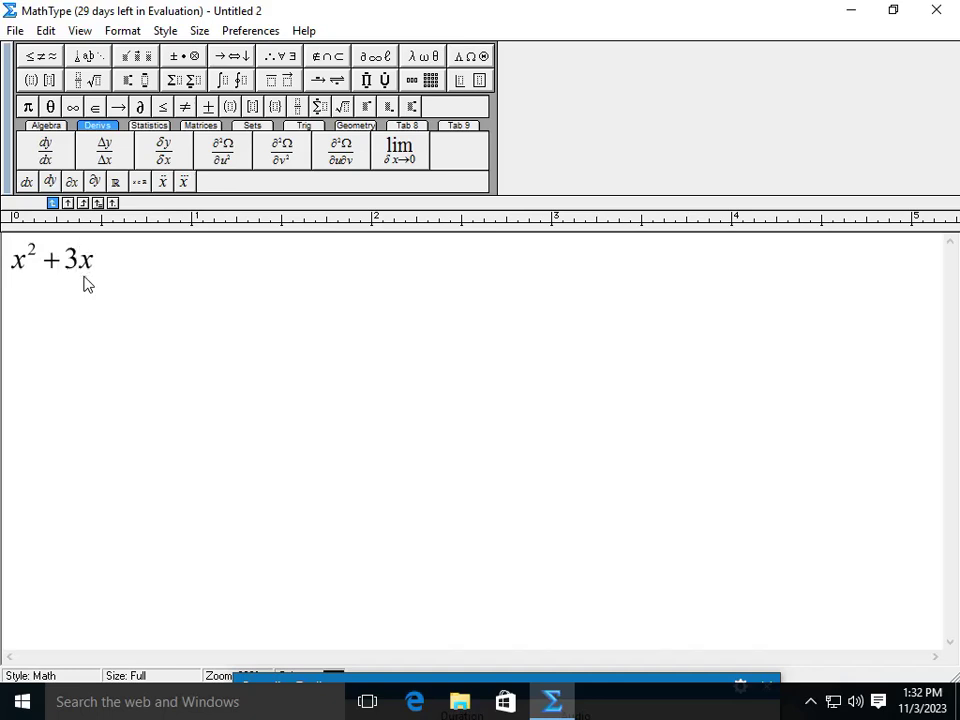
Complete the first equation with − 5y² = 0, using a superscript template for y's exponent
type("-5")
type("y")
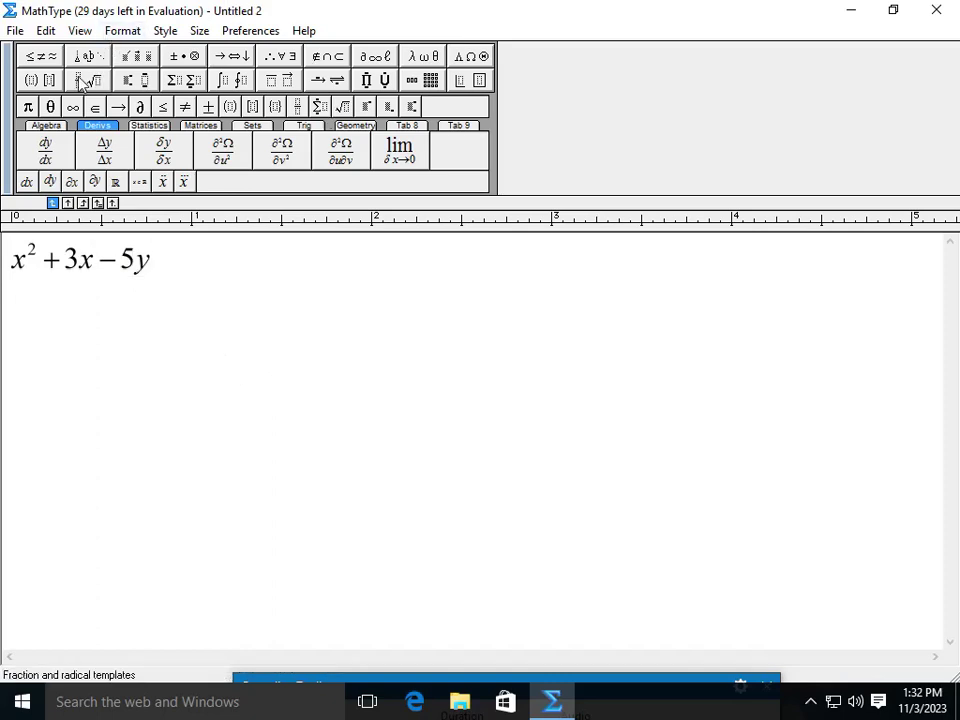
left_click(133, 80)
left_click(124, 104)
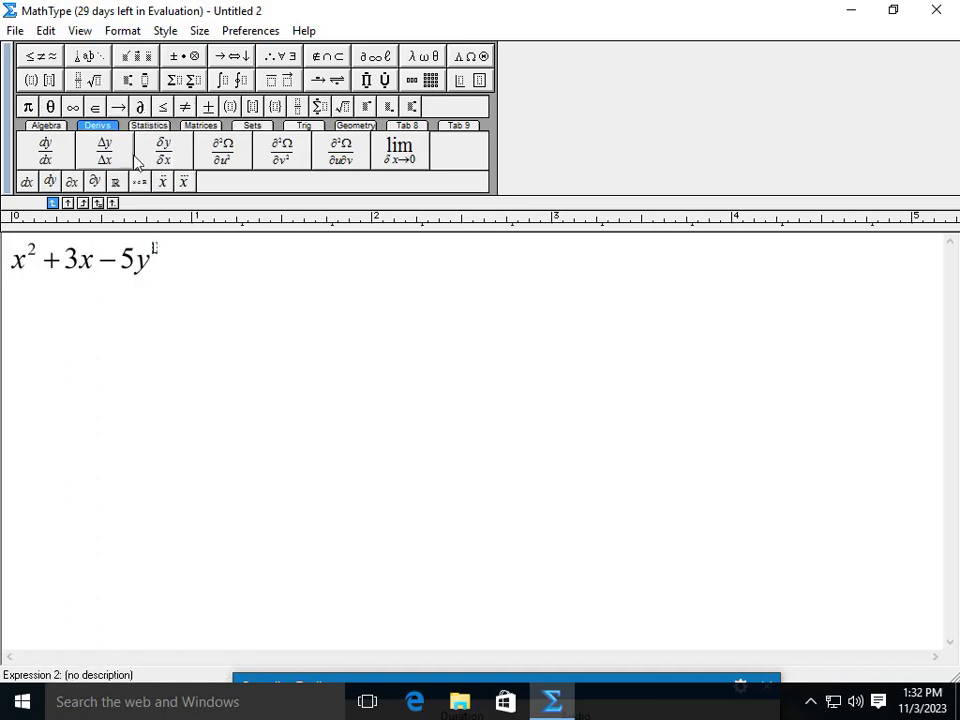
type("8")
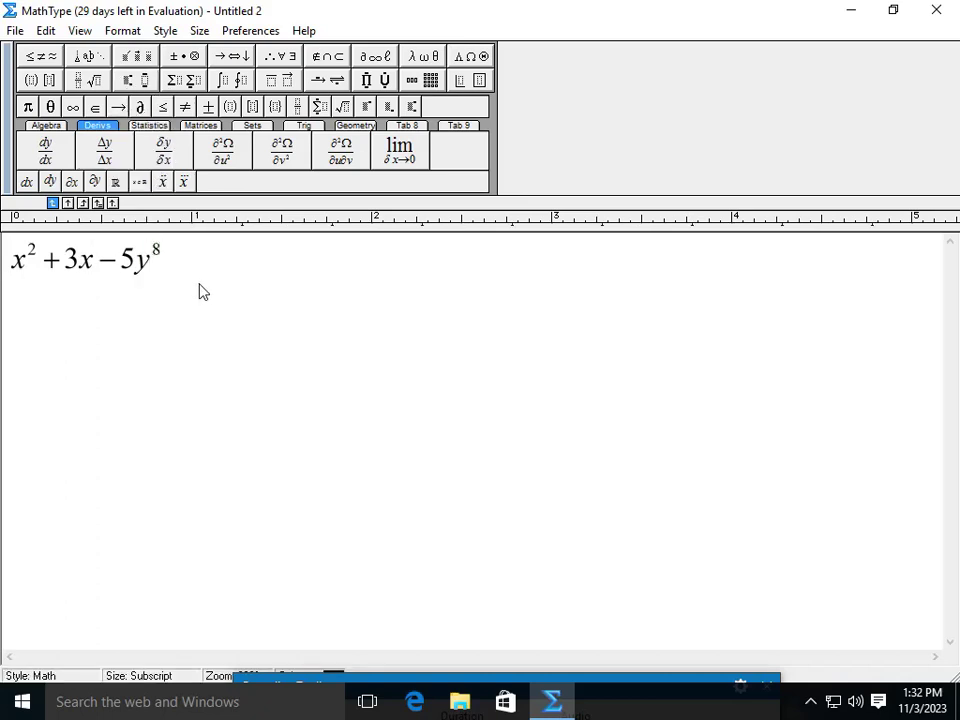
key("BackSpace")
type("2")
left_click(167, 266)
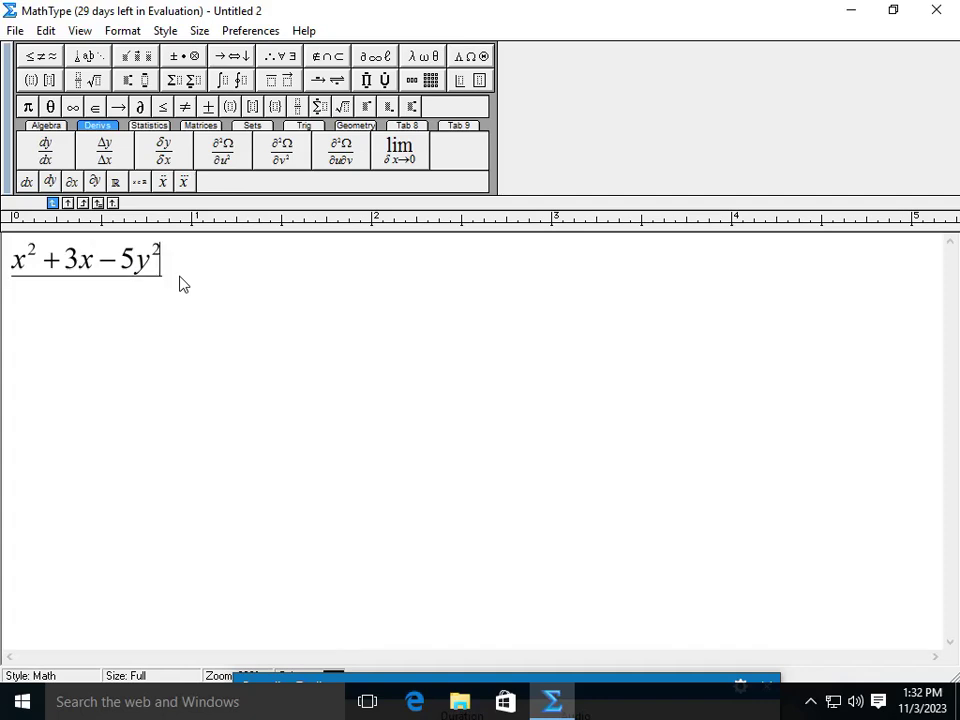
type("=0")
Begin a second line with the fraction 5/2 followed by x
key("Return")
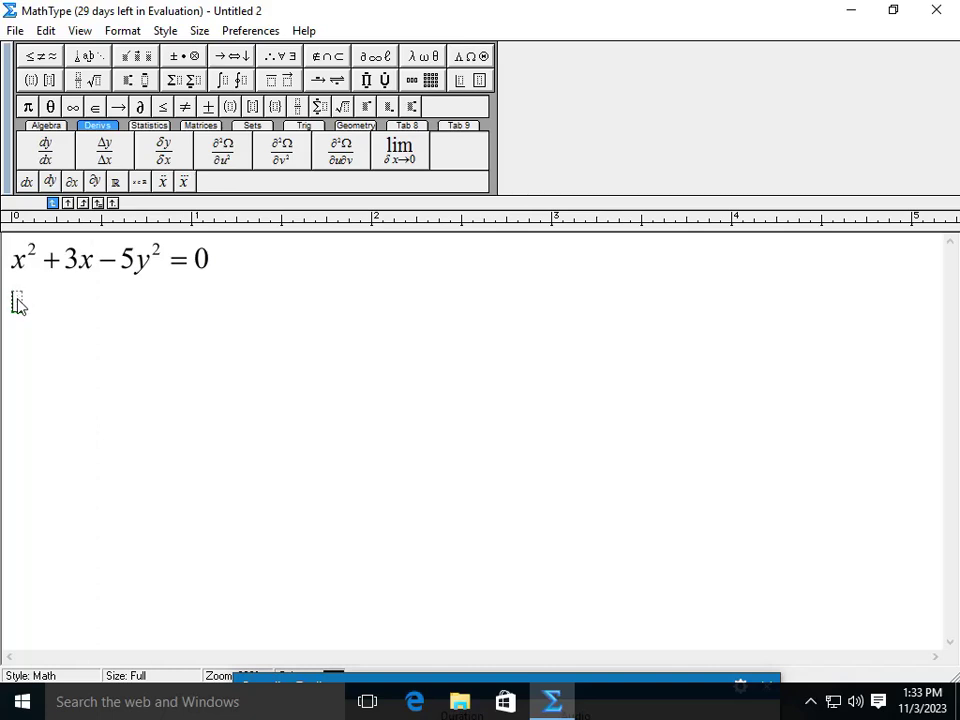
left_click_drag(229, 266, 5, 262)
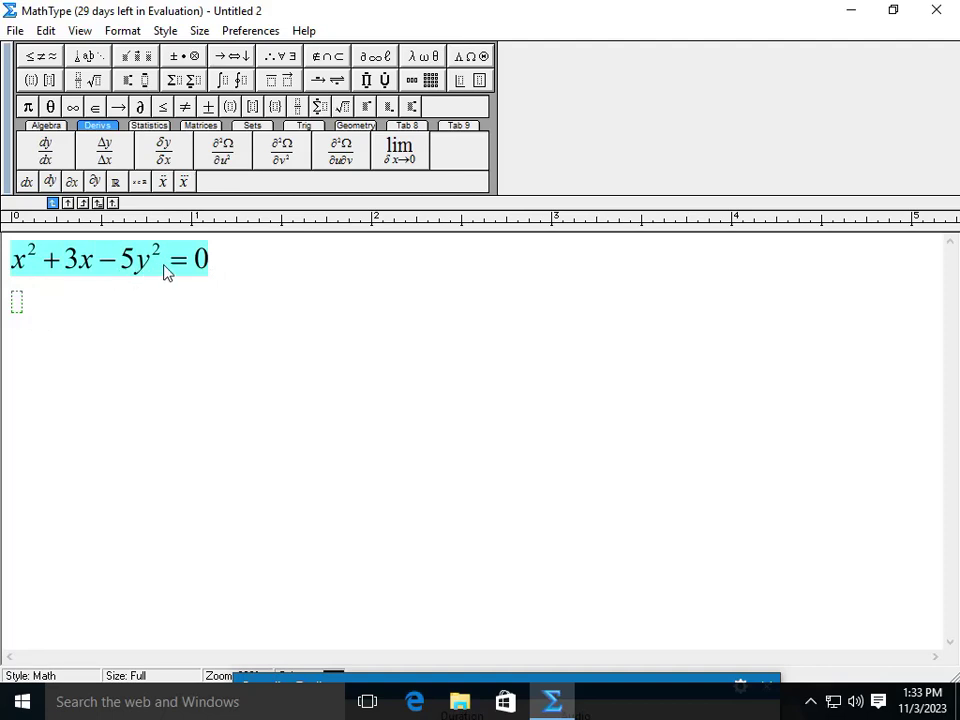
left_click(17, 308)
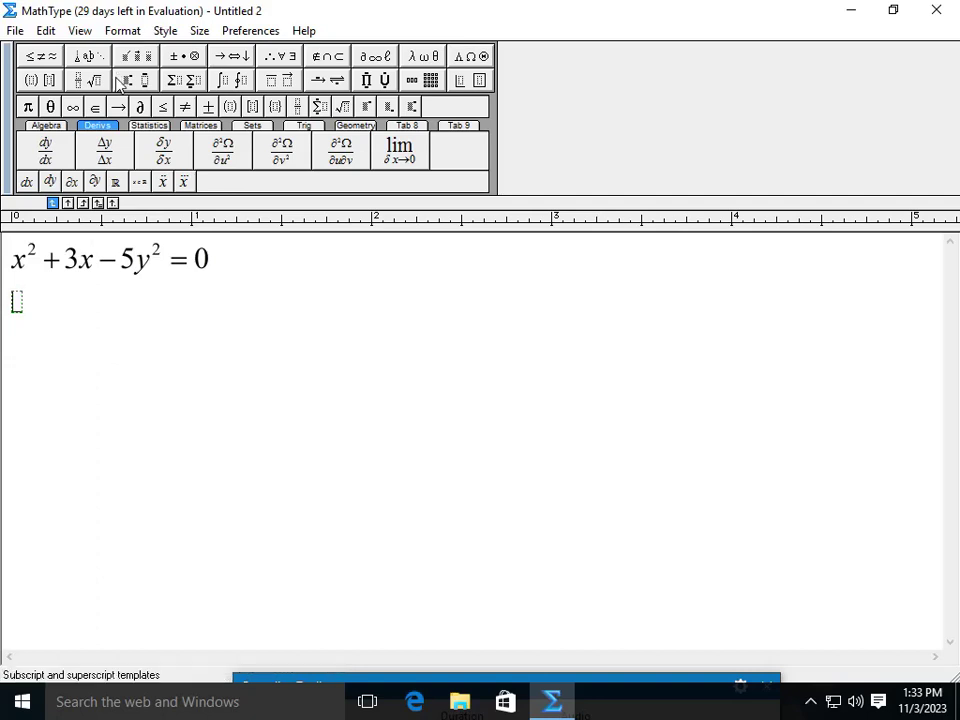
left_click(86, 80)
left_click(78, 108)
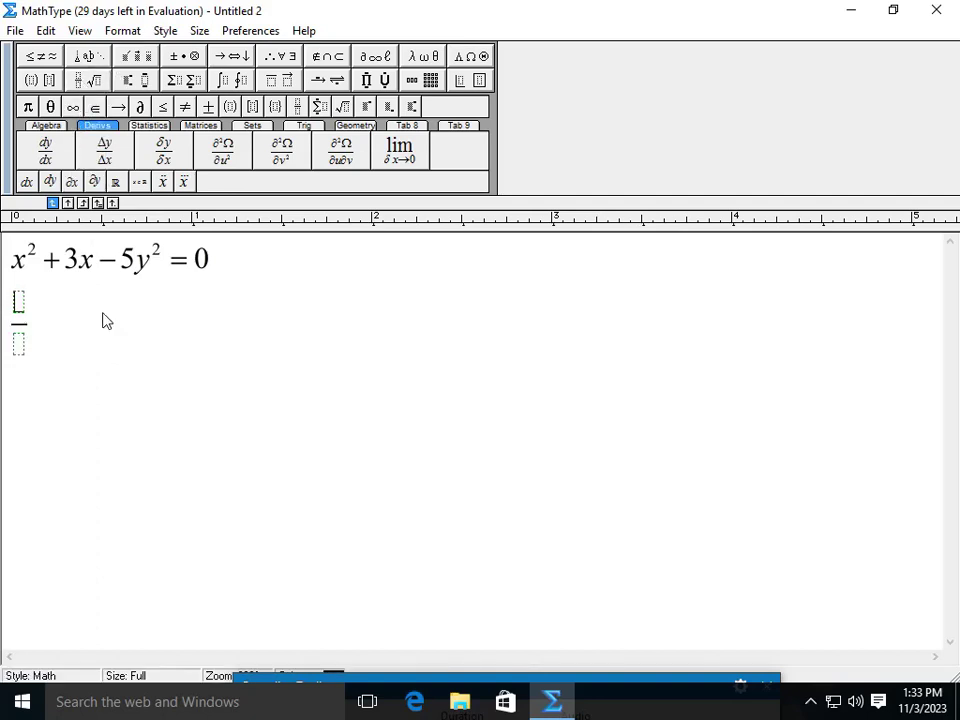
type("5/2")
left_click(41, 327)
type("x")
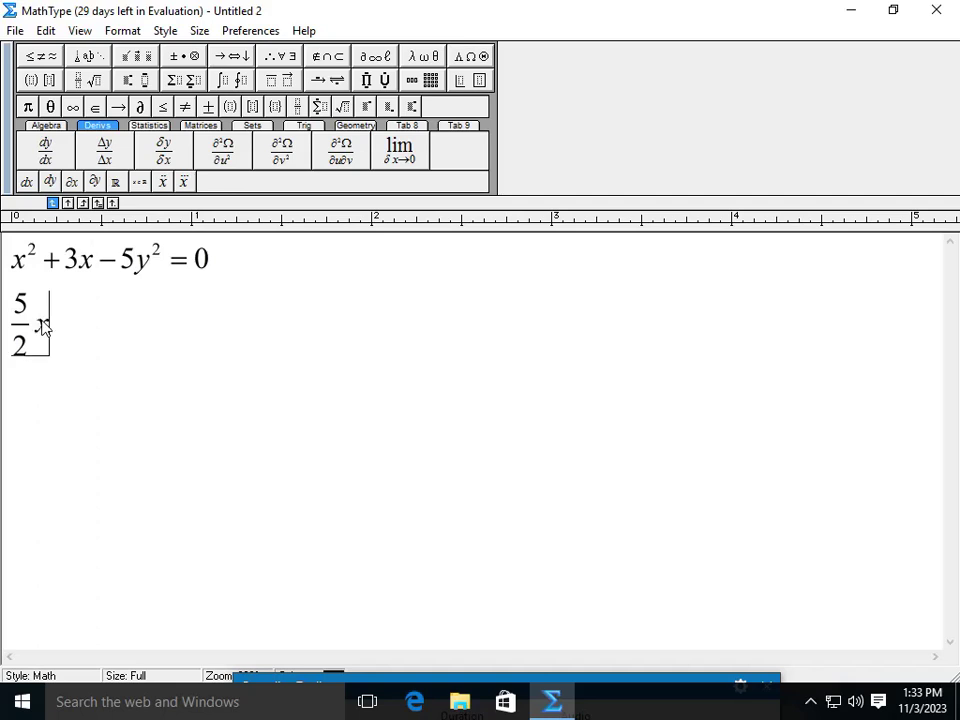
Add a plus sign and a square root containing an empty fraction after 5/2 x on the second line
type("+")
left_click(87, 80)
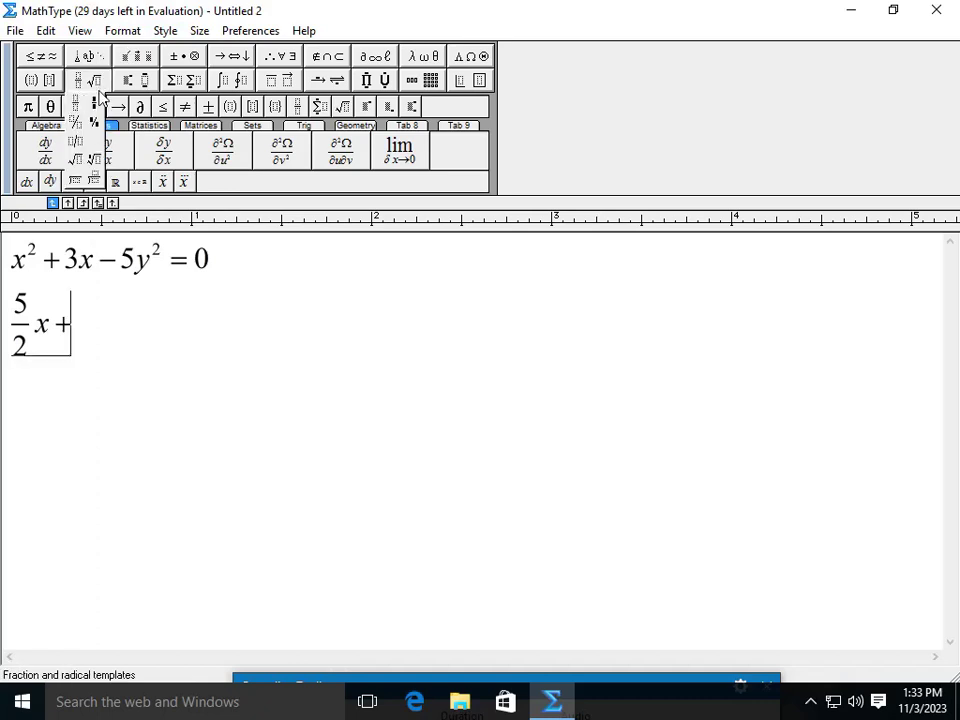
left_click(82, 170)
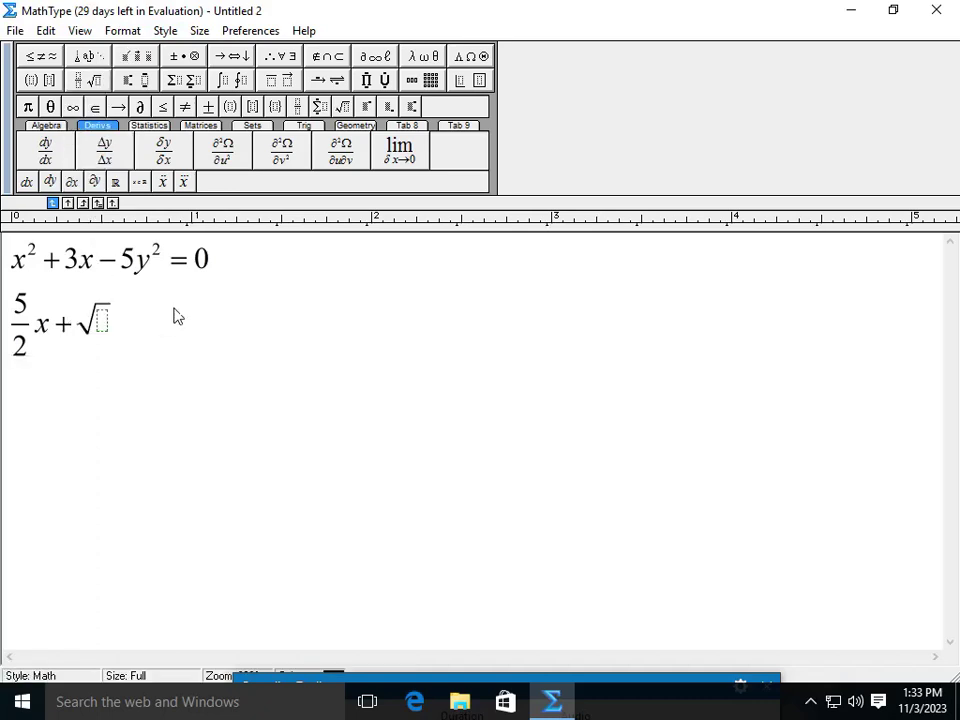
type("8")
key("BackSpace")
mouse_move(78, 82)
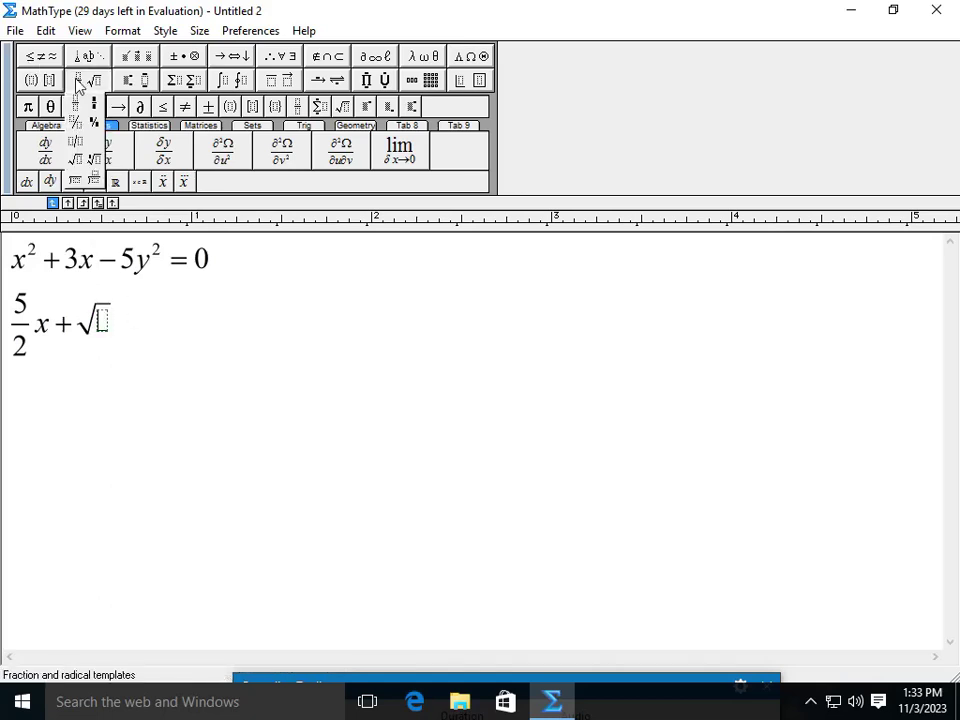
left_click(76, 110)
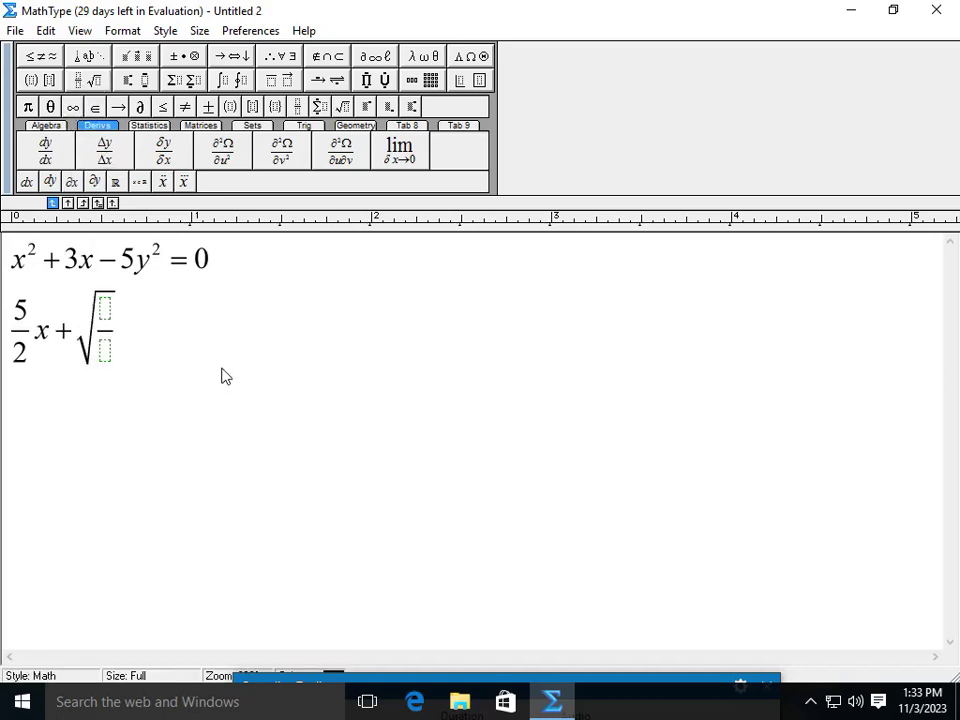
Fill the fraction under the root with 9 over 5 and end the second line with x = 5 outside the root
type("9")
left_click(104, 350)
type("5")
left_click(148, 338)
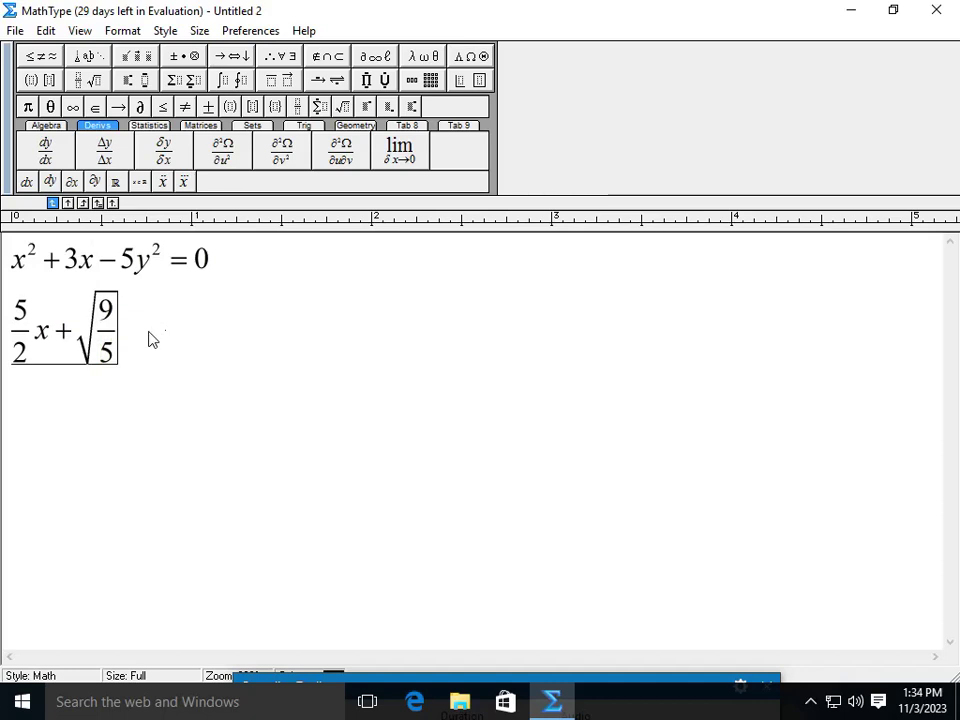
type("x")
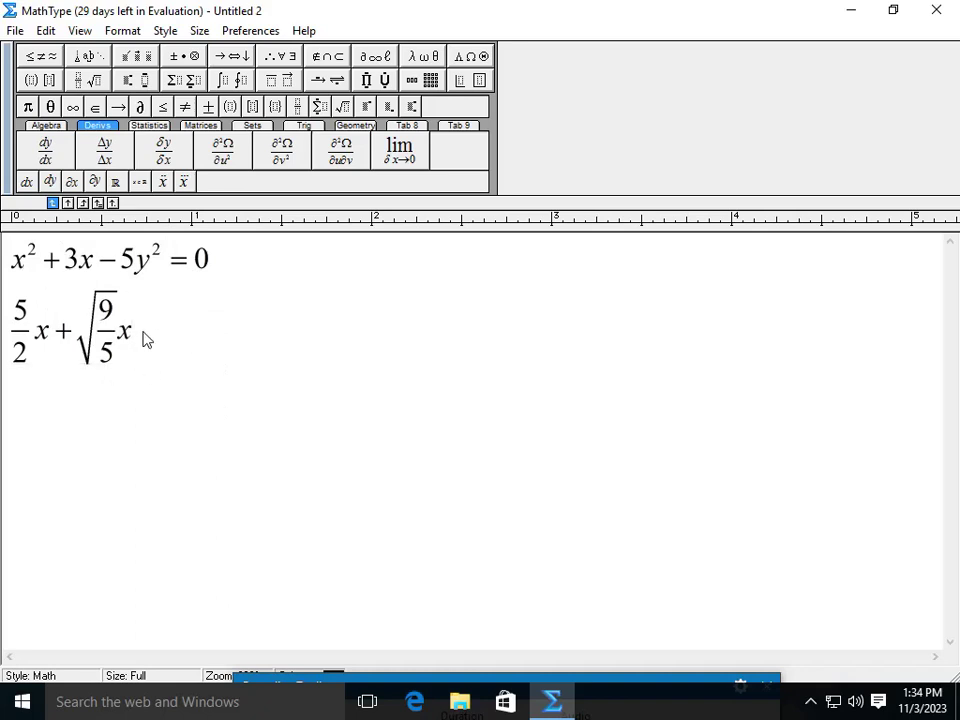
type("=5")
Write 5x ≤ 4x = on the third line, inserting the less-than-or-equal relation symbol
left_click(40, 56)
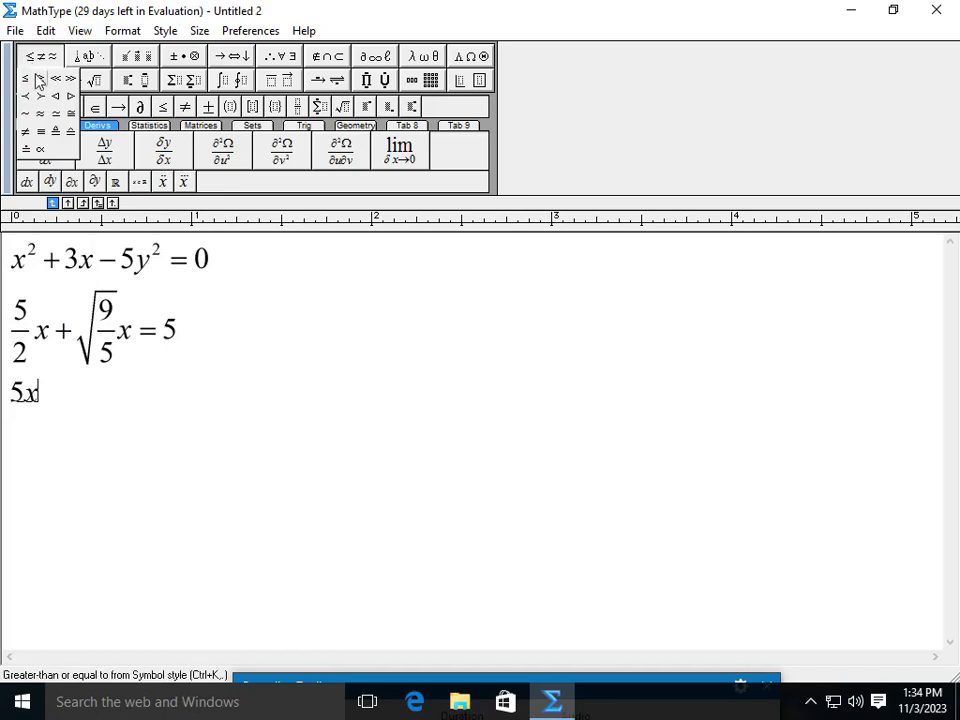
left_click(29, 79)
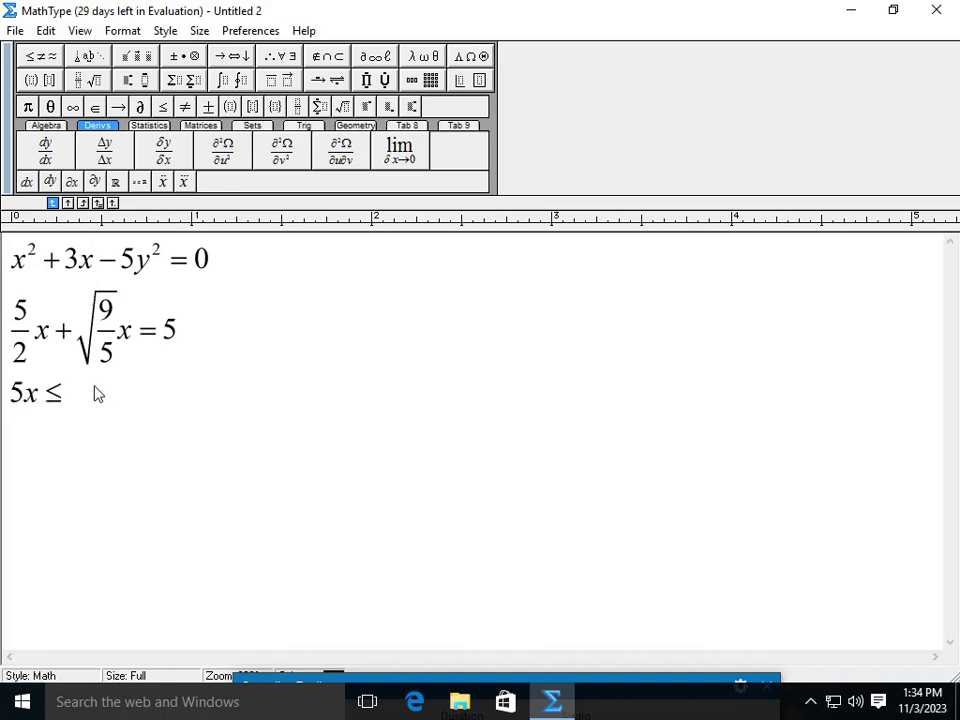
key("BackSpace")
type("4x=")
Write T with subscript n, followed by = 5y − 5x = 5, on a new fourth line
key("Return")
type("T")
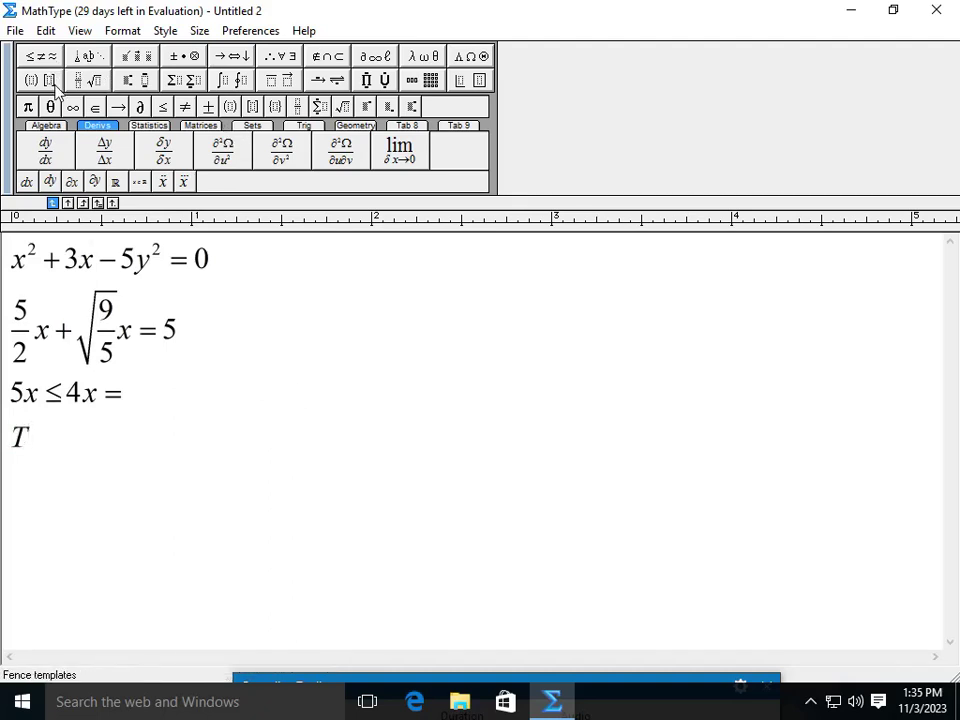
left_click(135, 80)
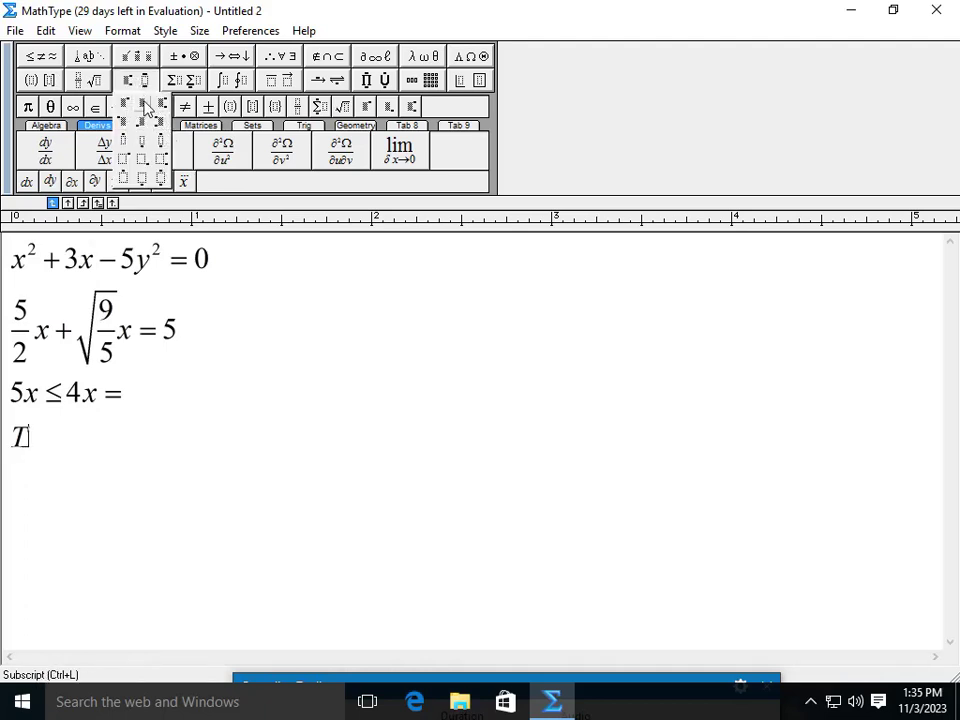
left_click(143, 112)
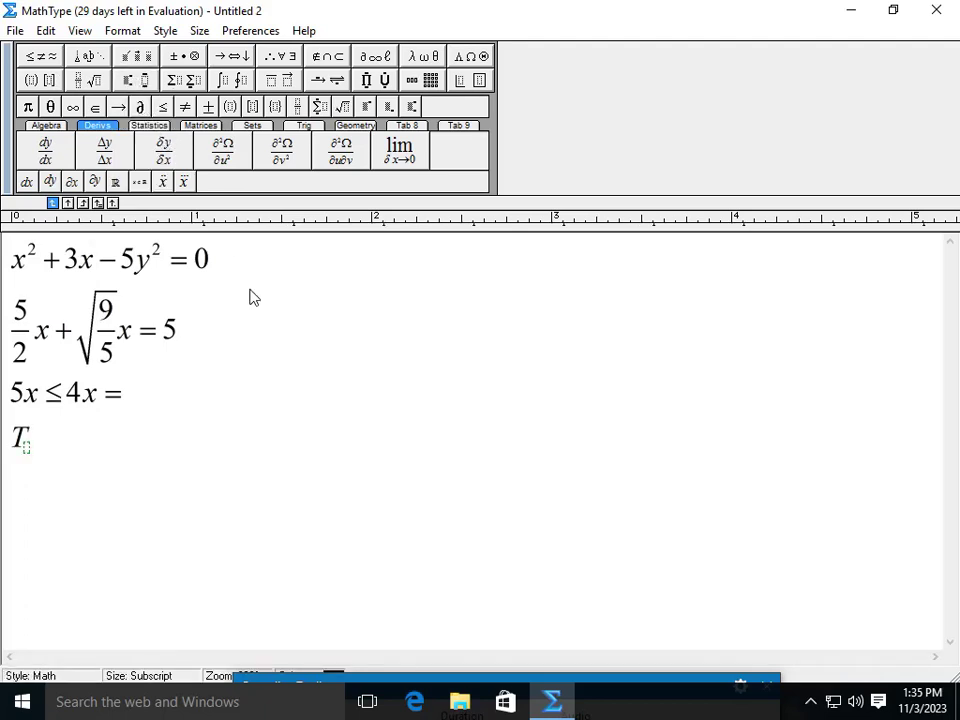
type("x")
key("Right")
type("=")
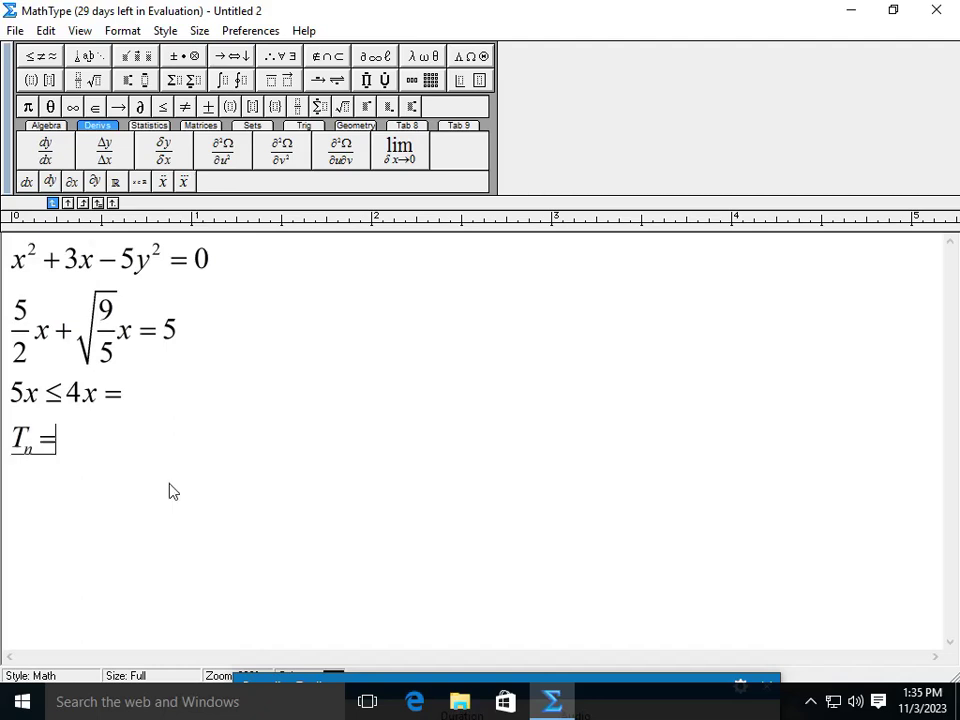
type("5y-5")
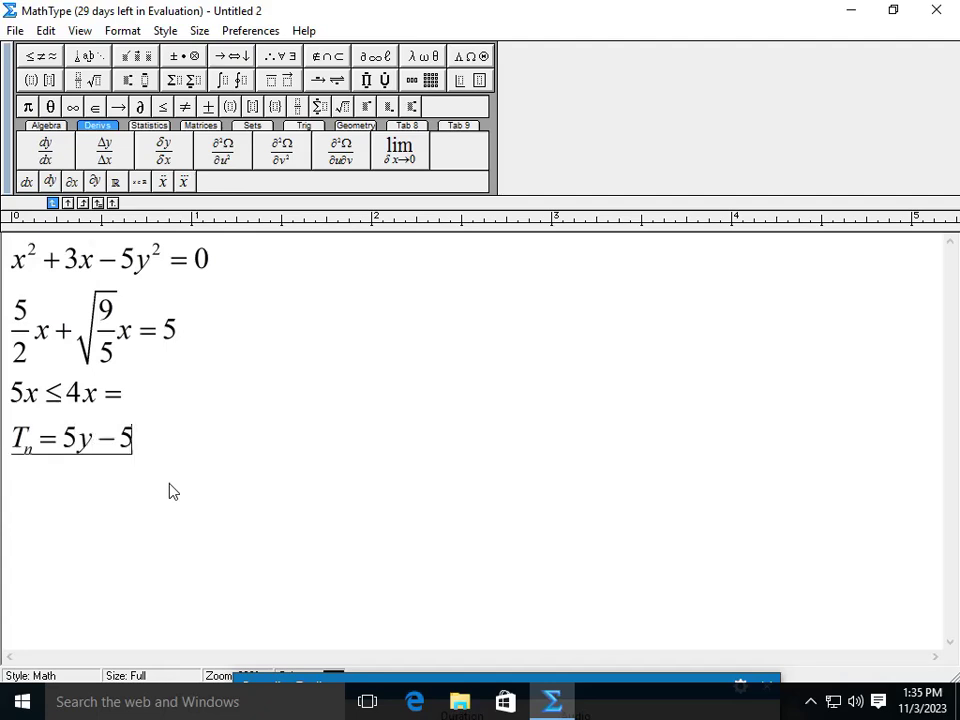
type("x=5")
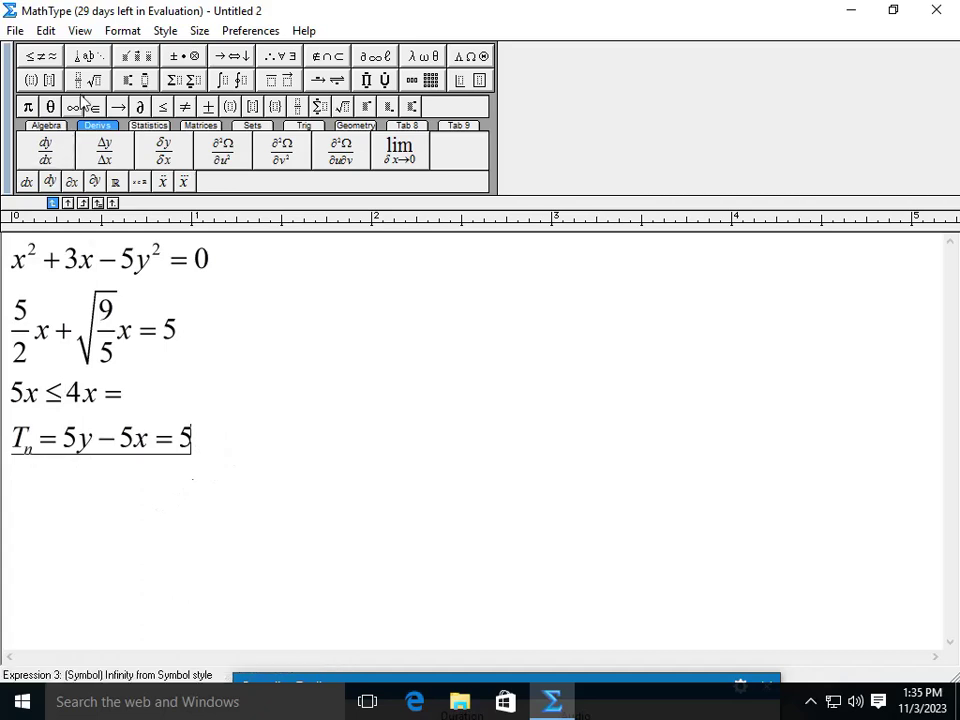
mouse_move(137, 56)
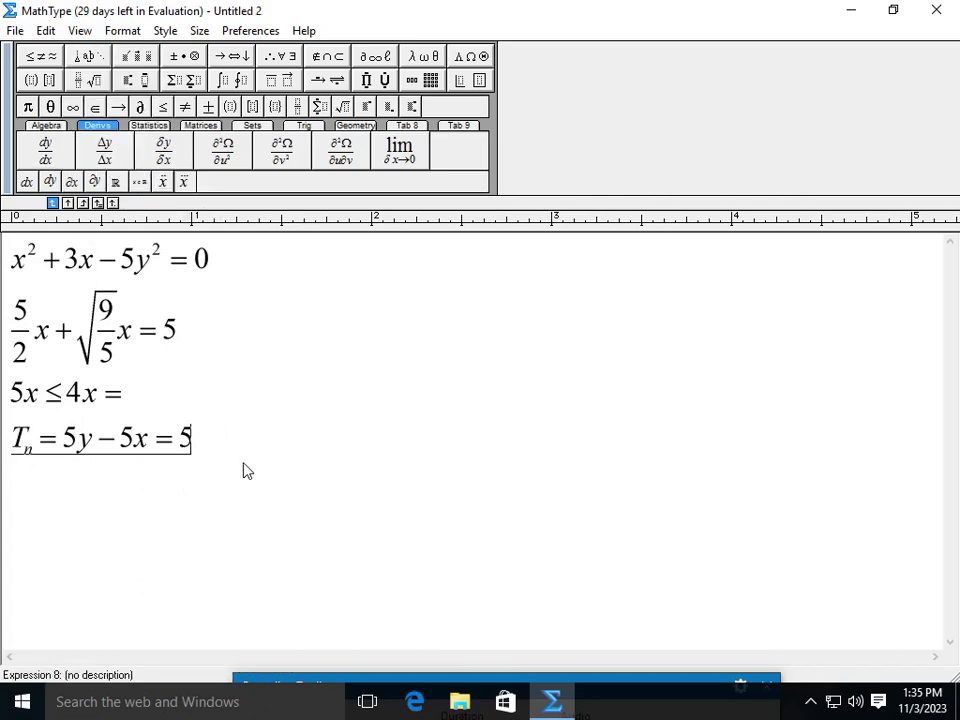
left_click(80, 264)
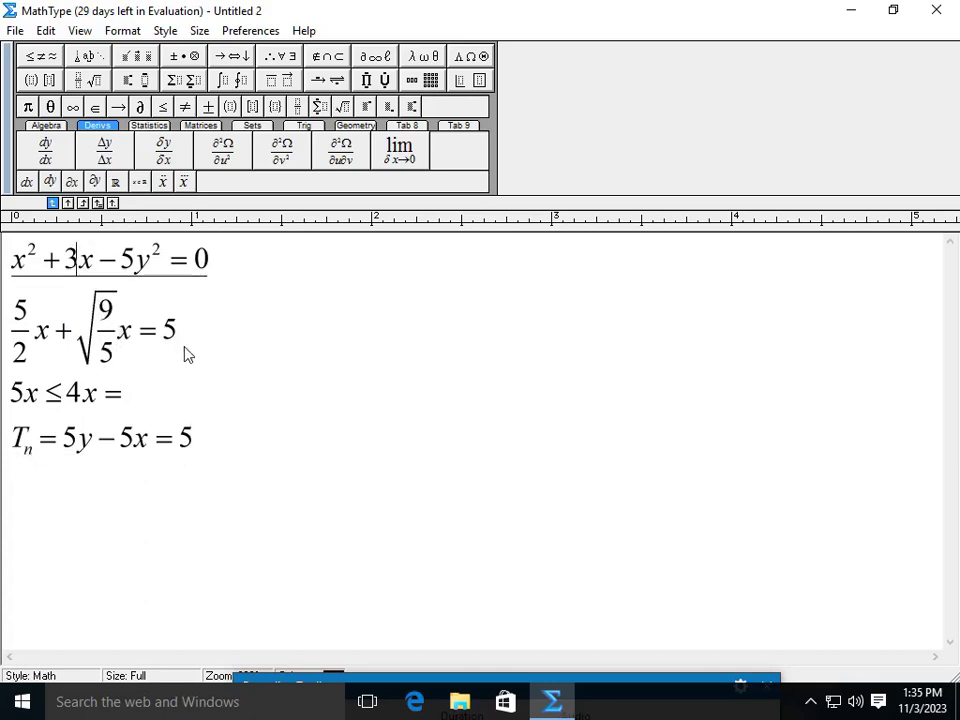
Replace the coefficient of x in the first equation with 4
key("BackSpace")
type("4")
left_click(84, 442)
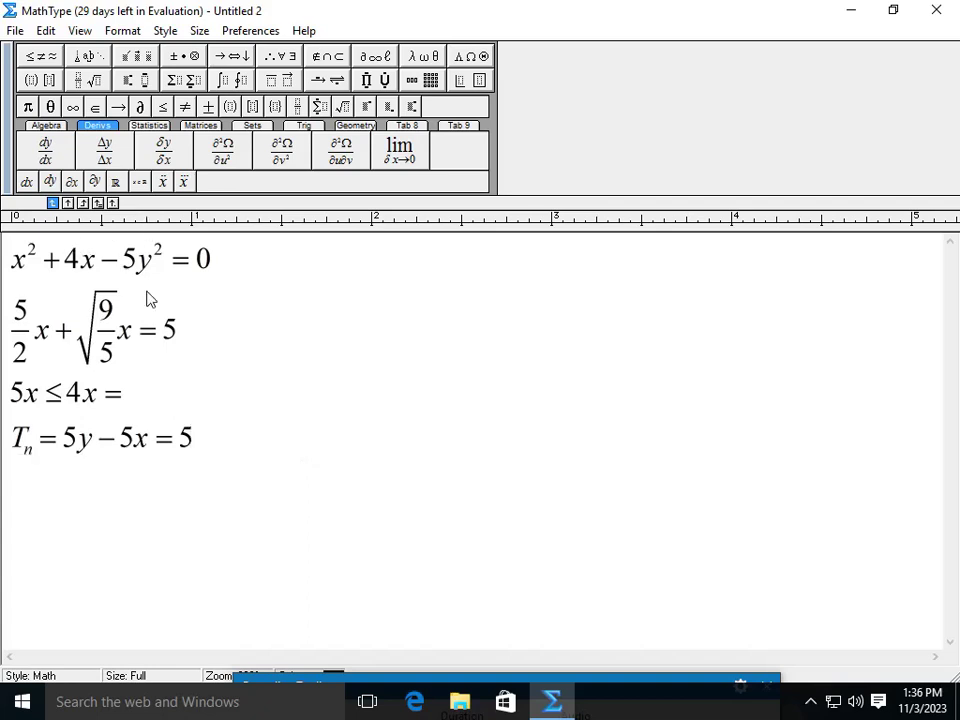
Insert the ready-made √(a² + b²) expression below the fourth equation, leaving one empty line between them
key("Return")
key("Return")
left_click(44, 126)
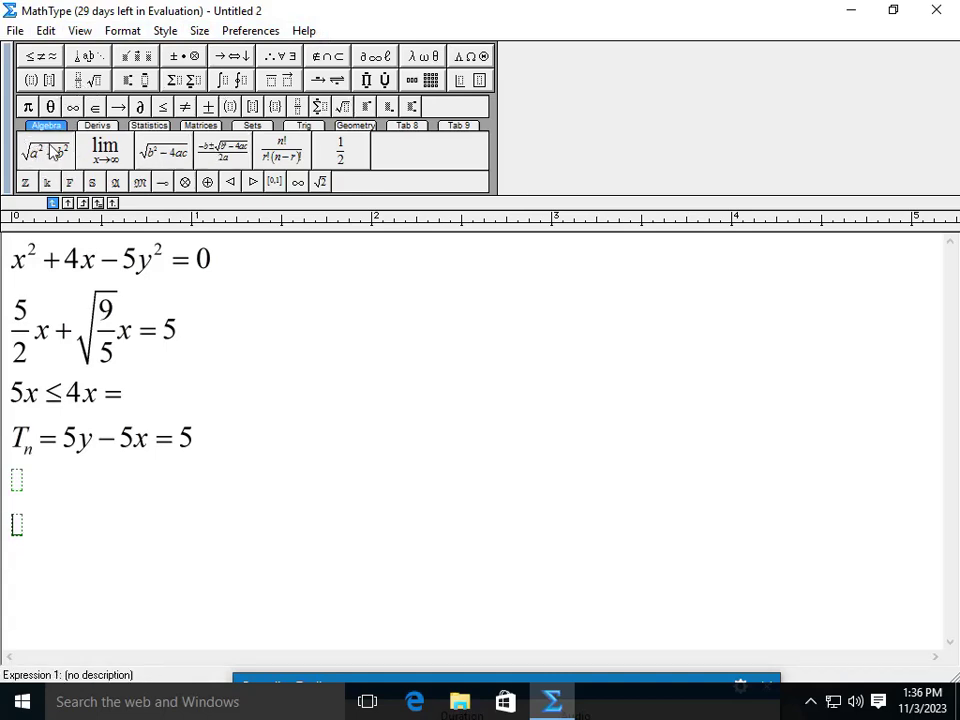
left_click(53, 152)
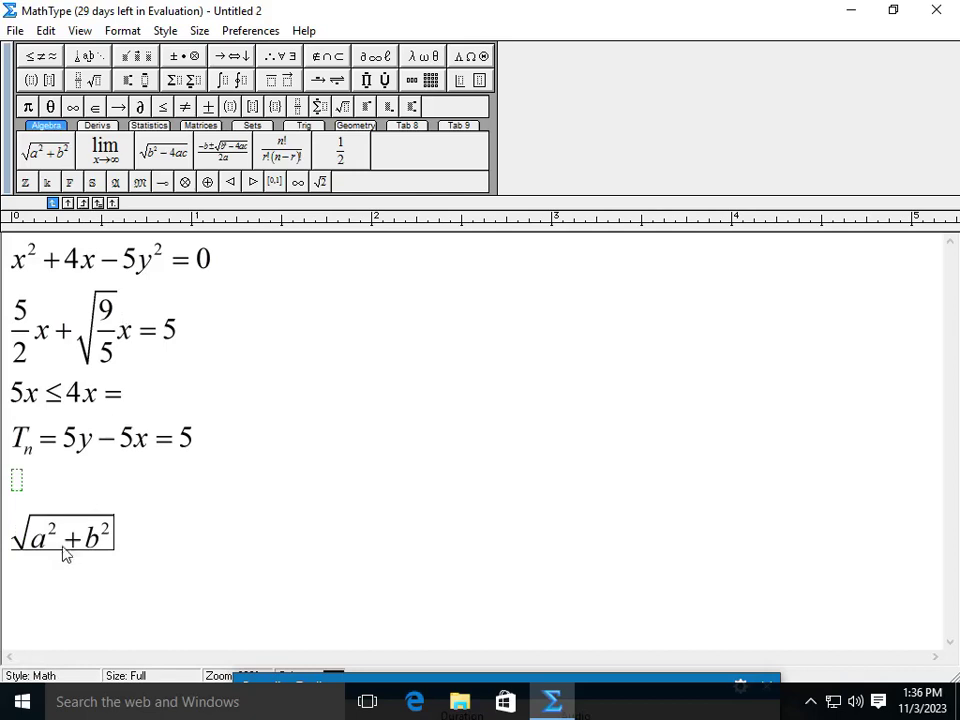
Under the new square root, replace a with xy and b with xyz
key("BackSpace")
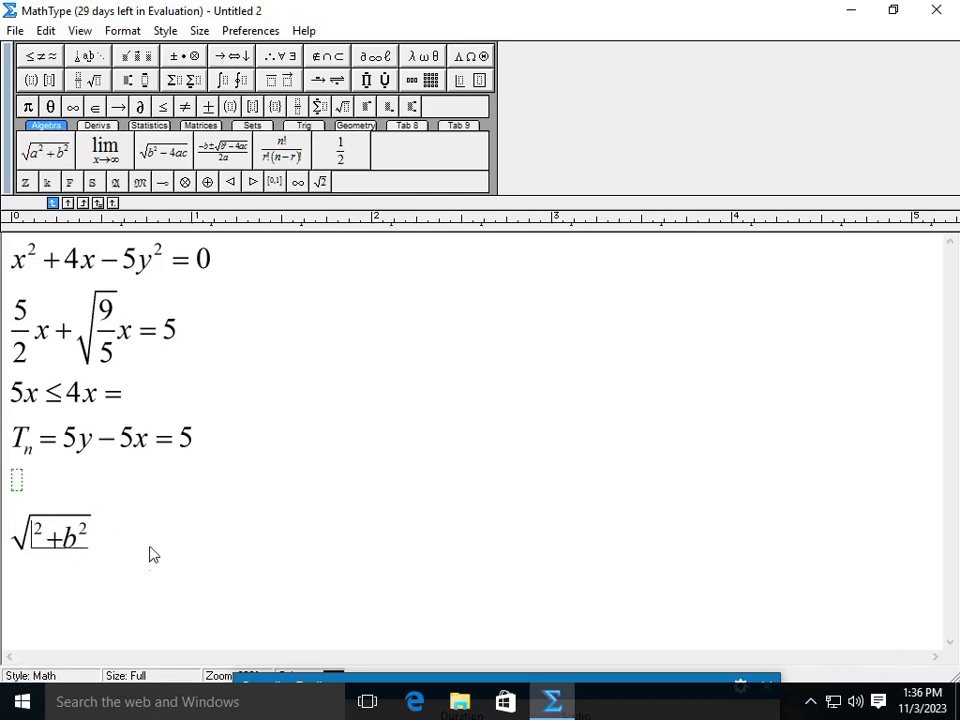
type("x")
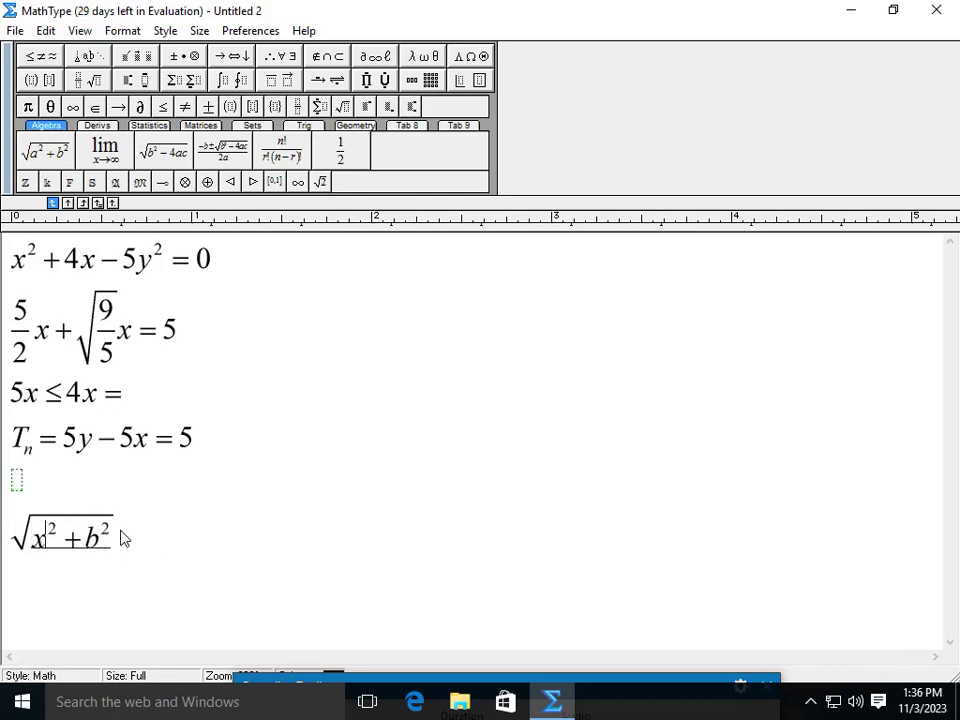
type("y")
left_click(113, 538)
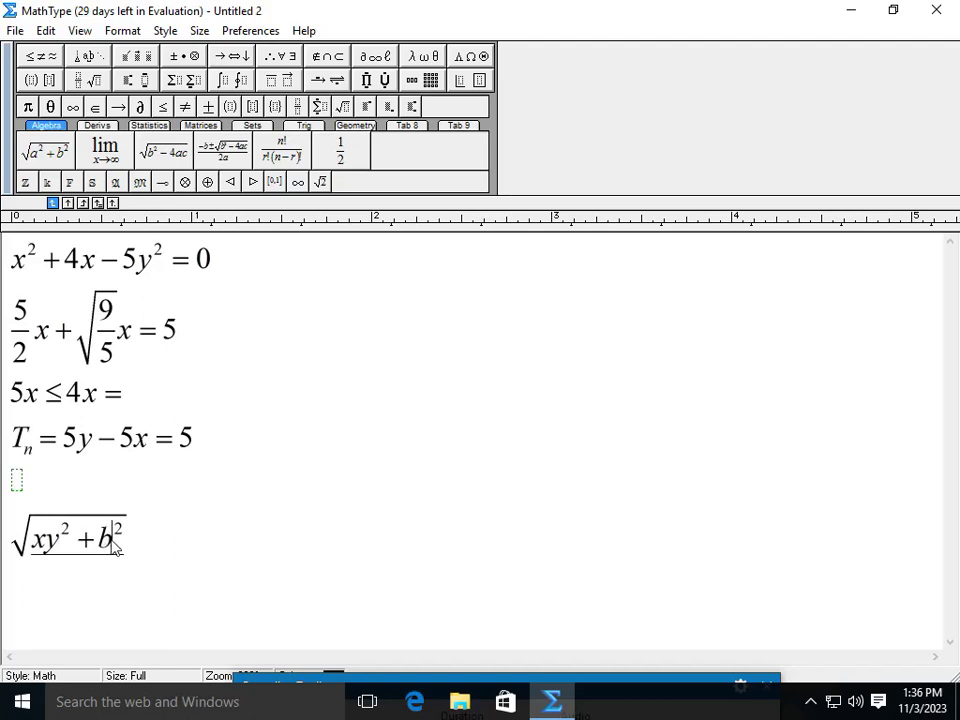
key("BackSpace")
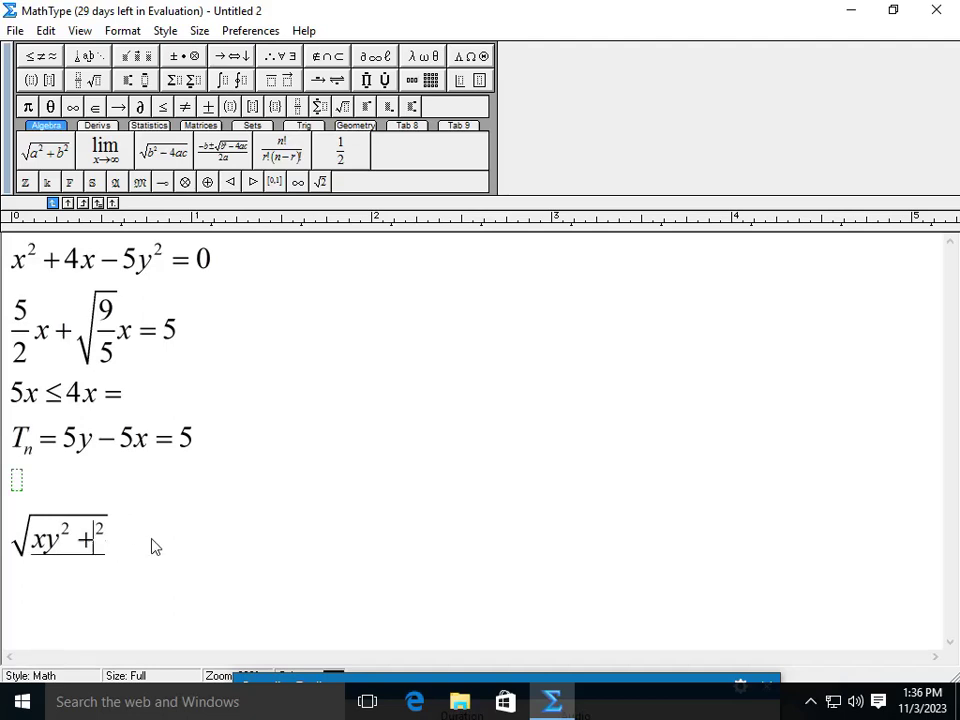
type("xyz")
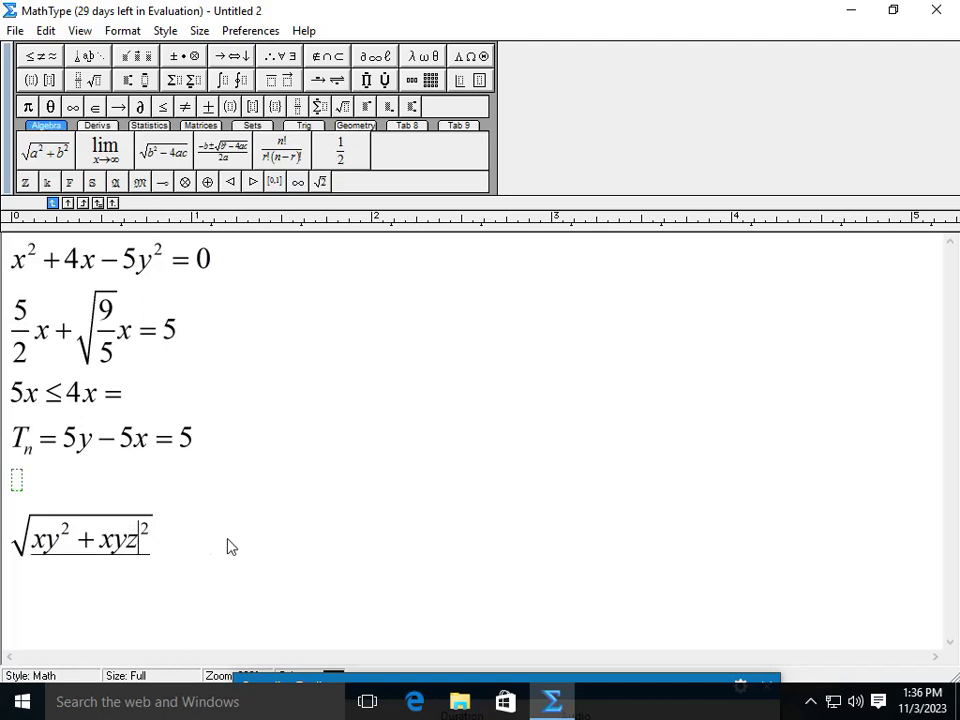
Add a superscript 2 to the x of the xyz term under the root
left_click(115, 540)
left_click(128, 80)
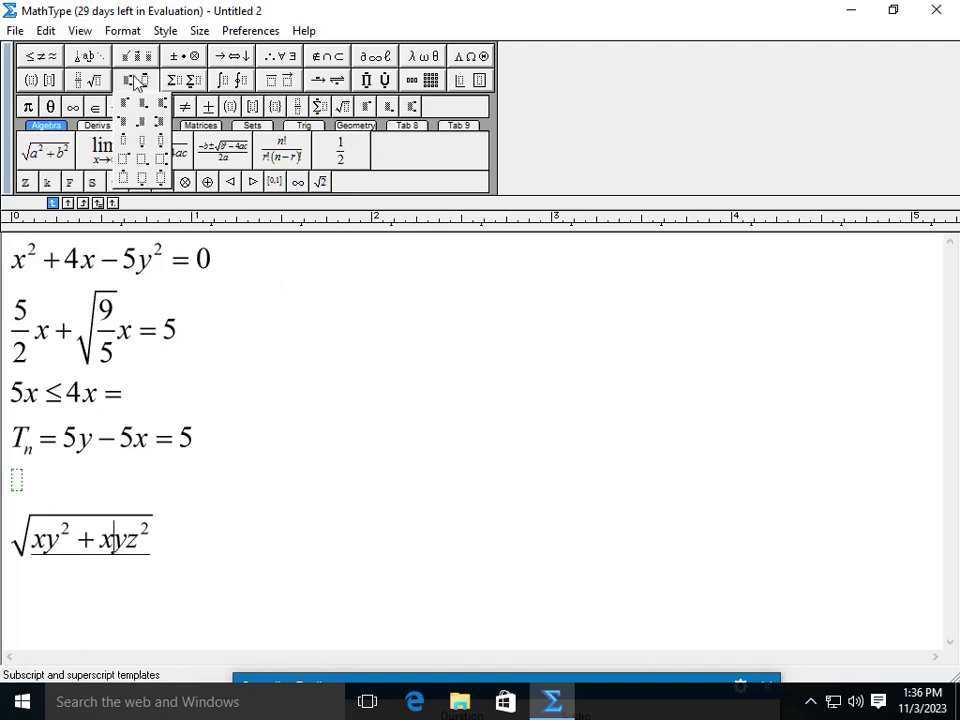
left_click(123, 111)
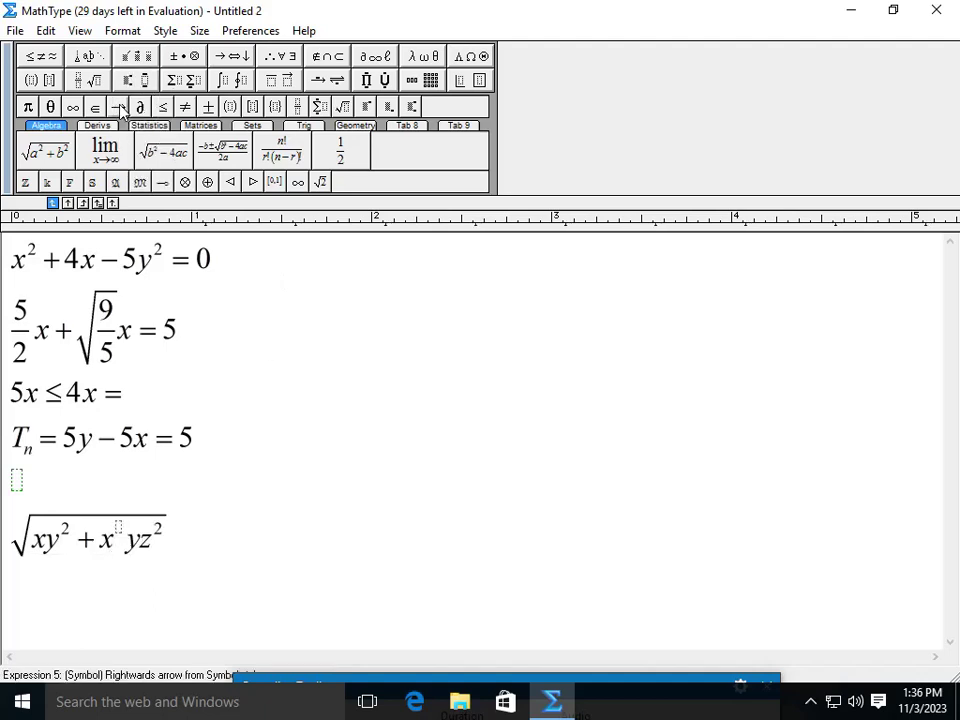
type("2")
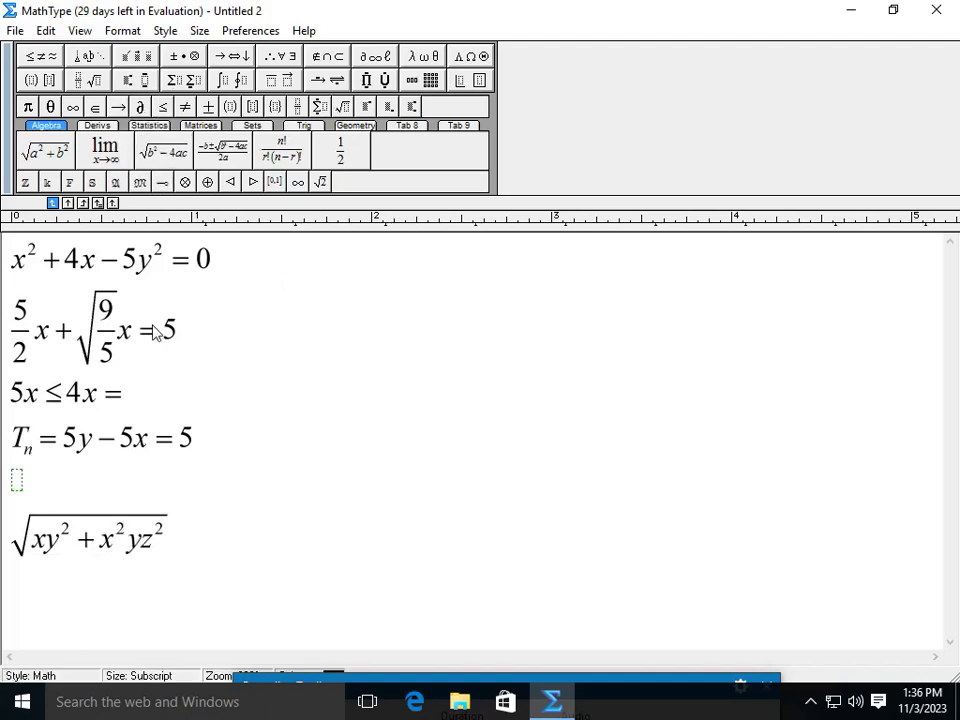
Add a plus sign after the square root, followed by the ready-made quadratic formula fraction
left_click(185, 555)
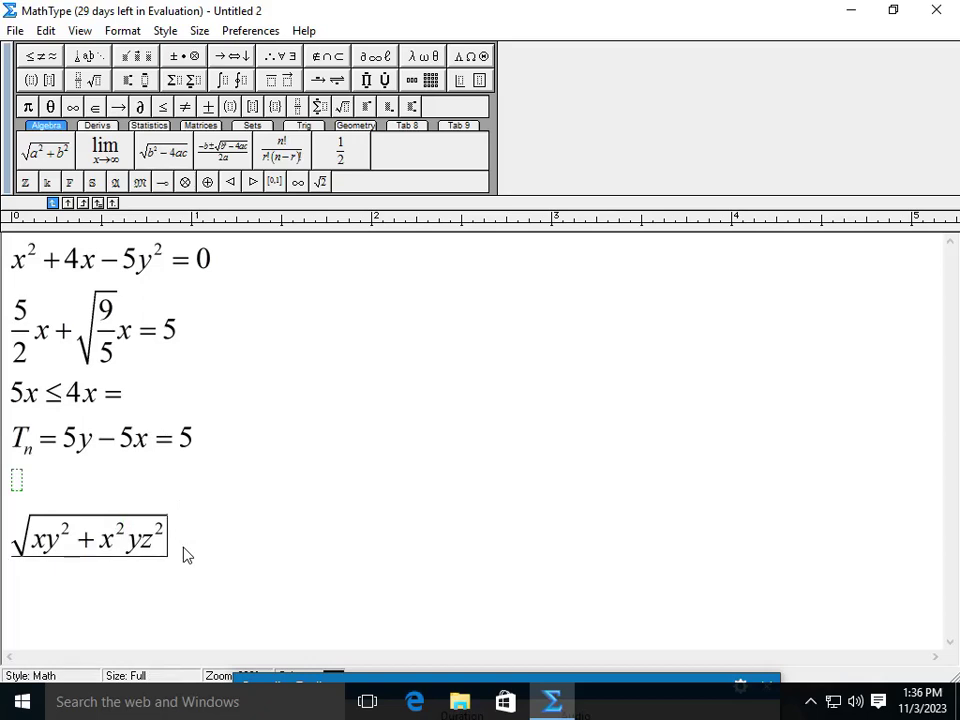
type("+")
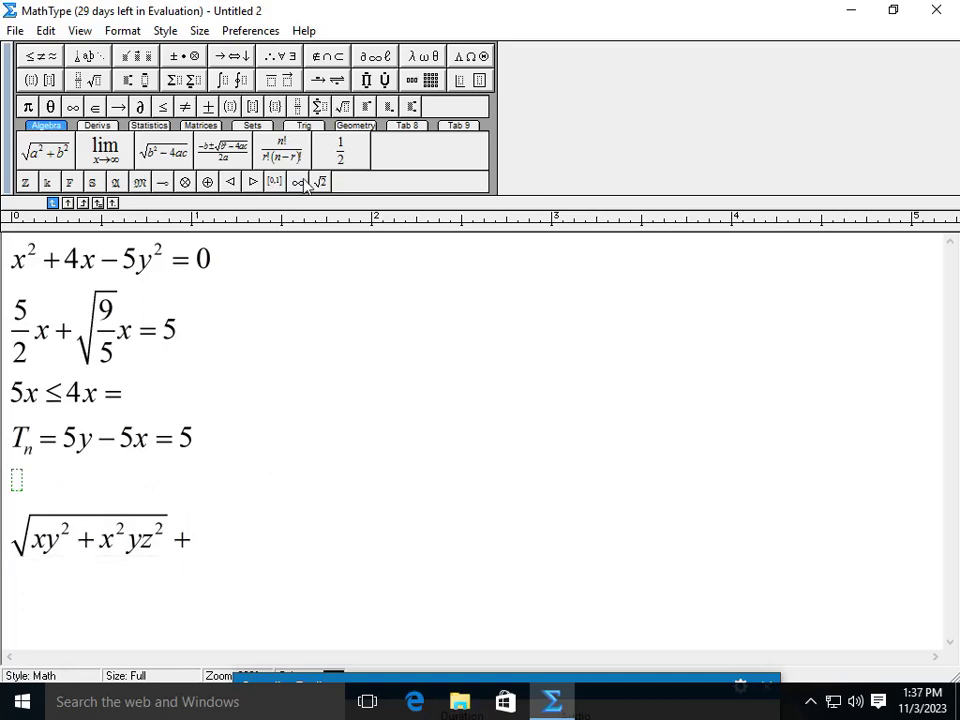
left_click(215, 163)
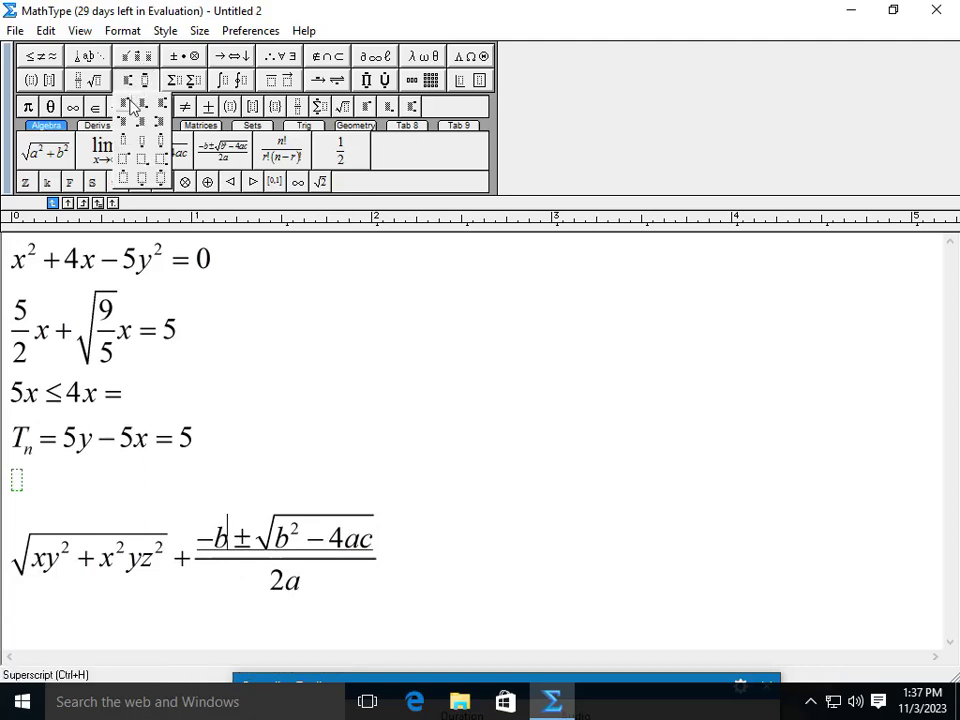
left_click(101, 81)
type("2")
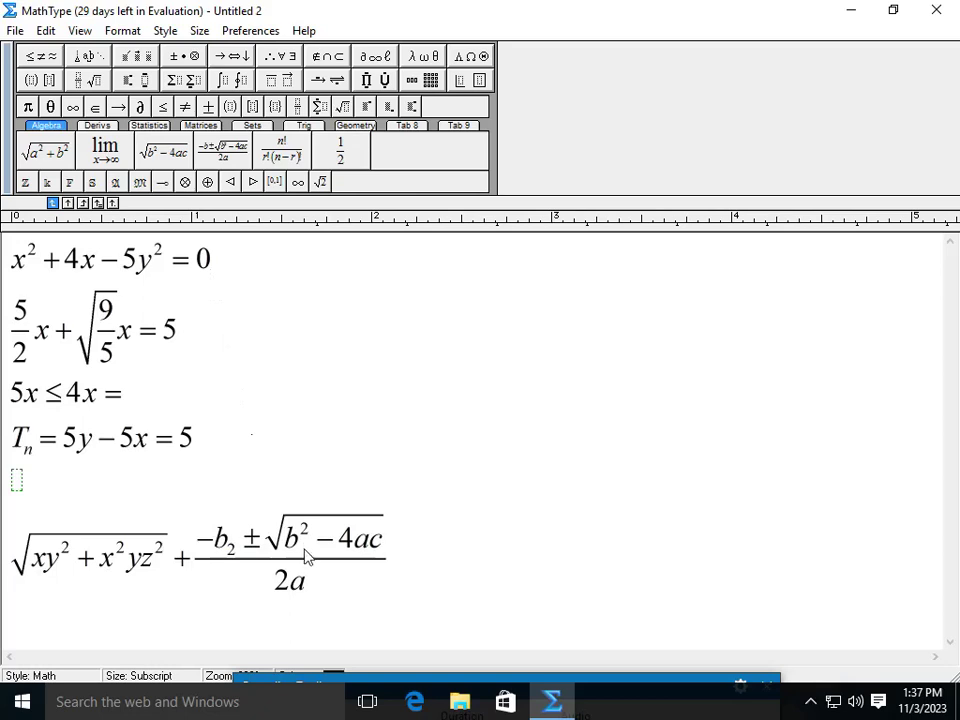
key("BackSpace")
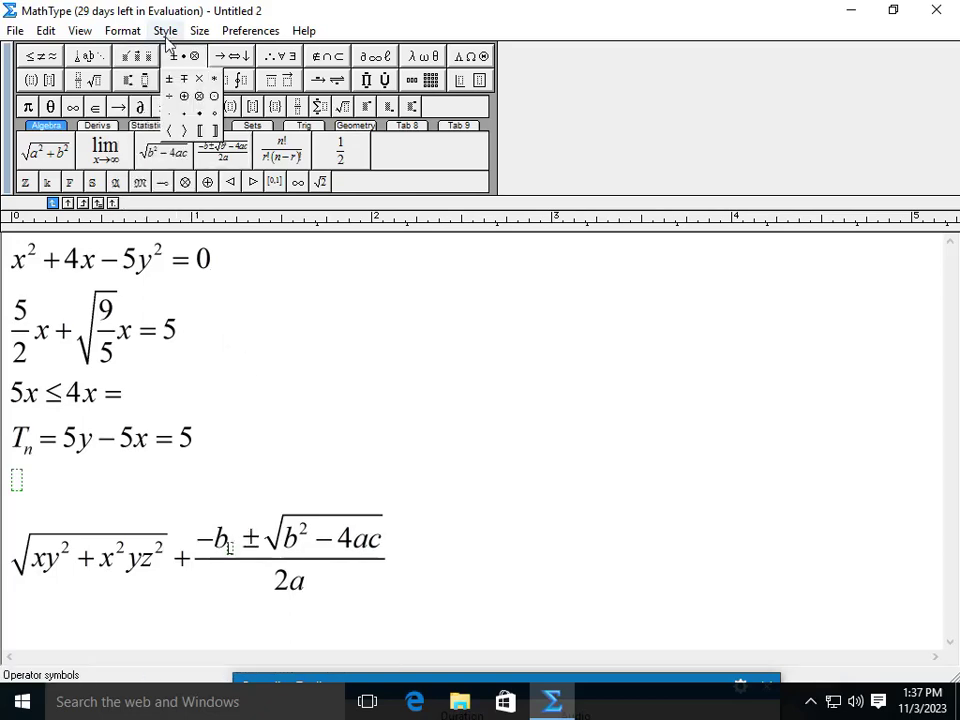
left_click(124, 100)
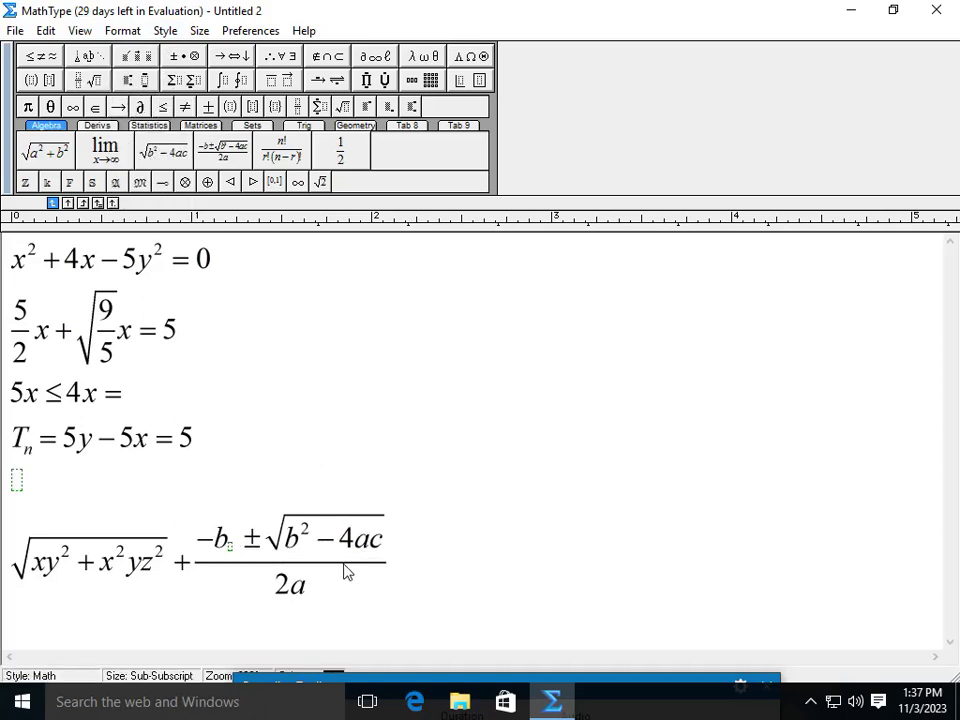
Add a superscript 2 to the −b in the numerator of the quadratic formula fraction
left_click(252, 542)
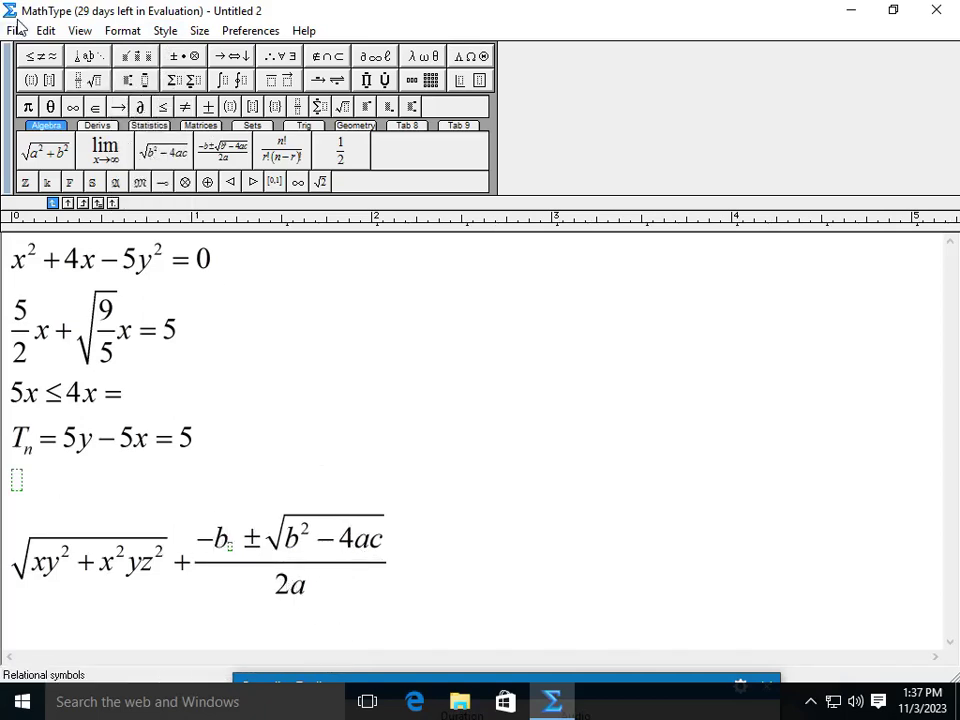
mouse_move(137, 80)
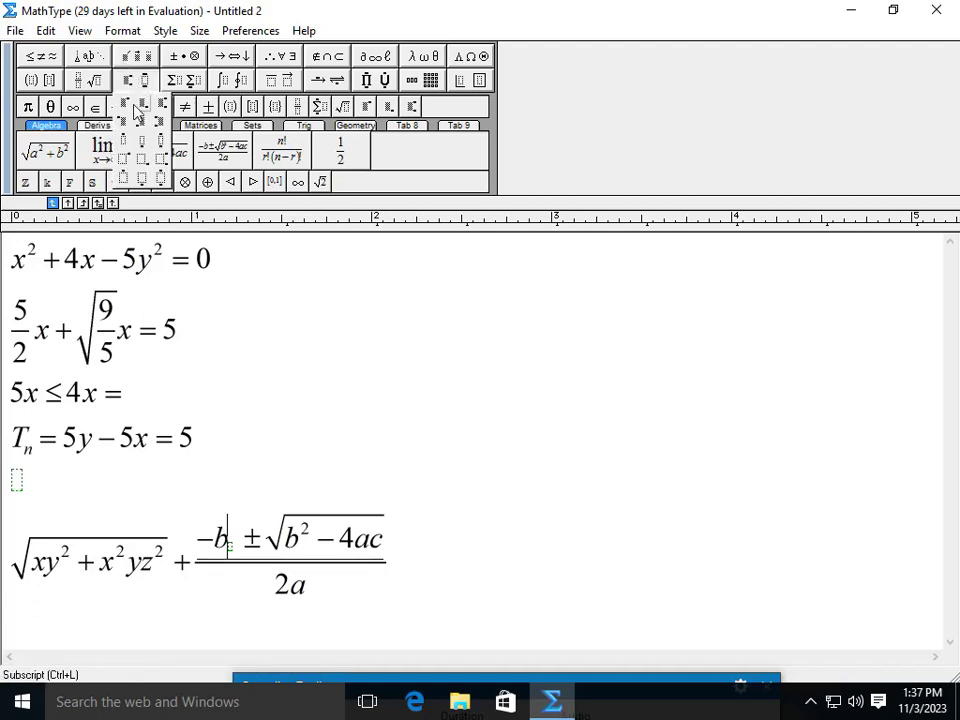
left_click(135, 105)
type("2")
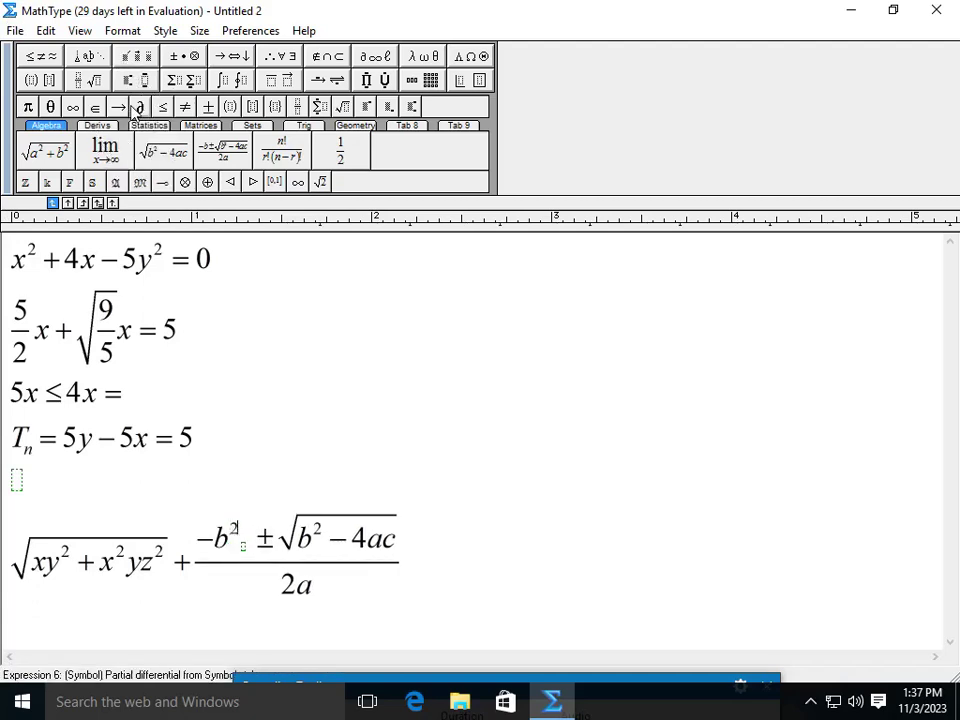
Under the numerator's root, replace b with y and re-enter the 4 in front of ac
double_click(314, 542)
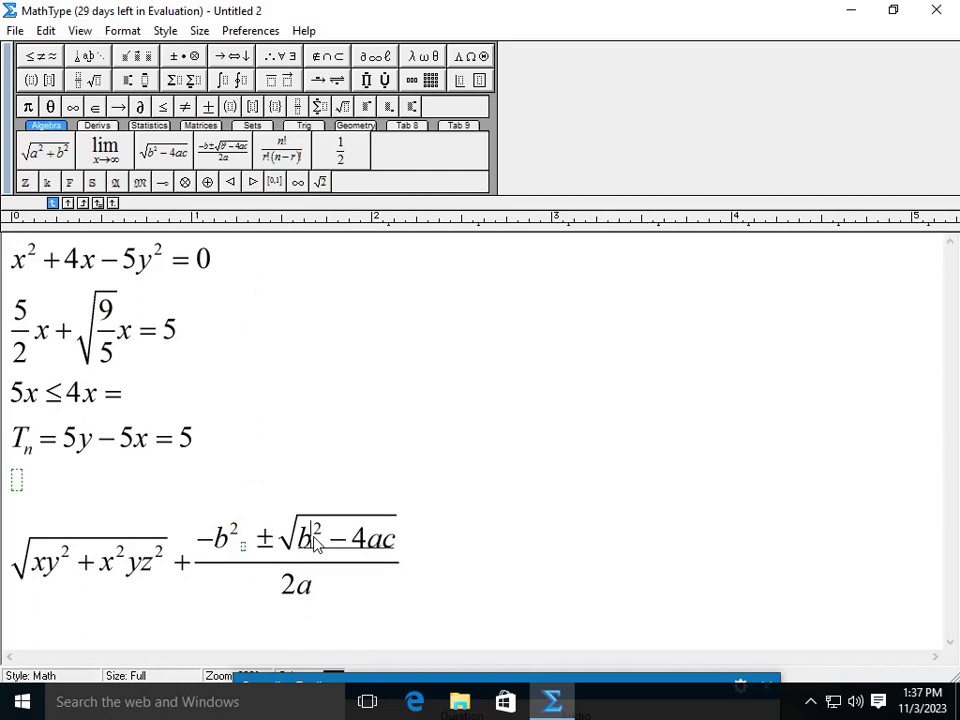
type("y")
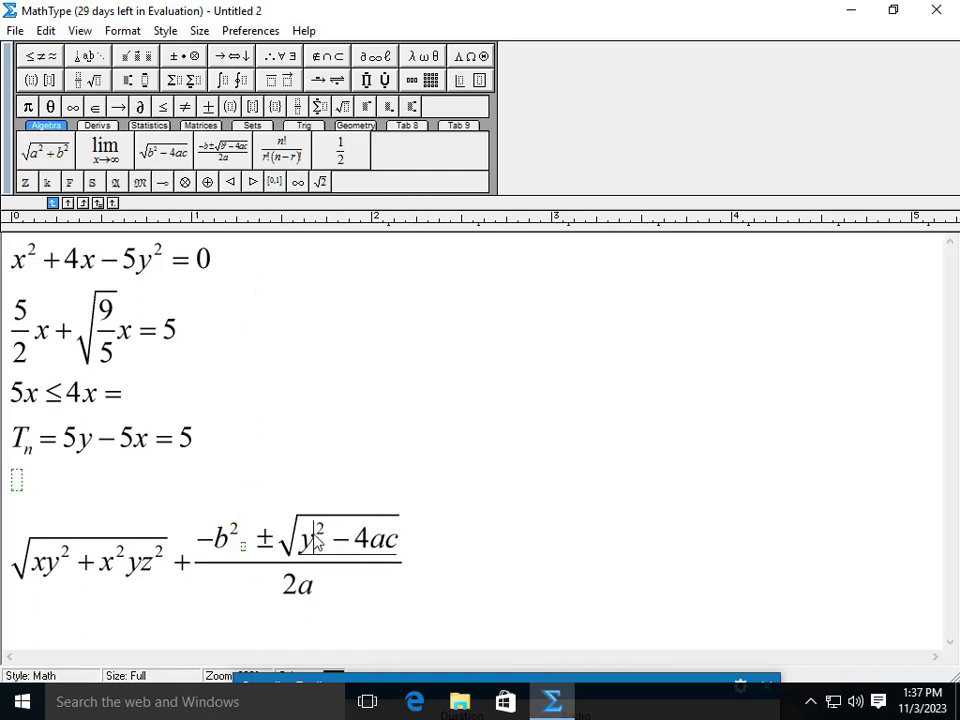
left_click(372, 540)
key("BackSpace")
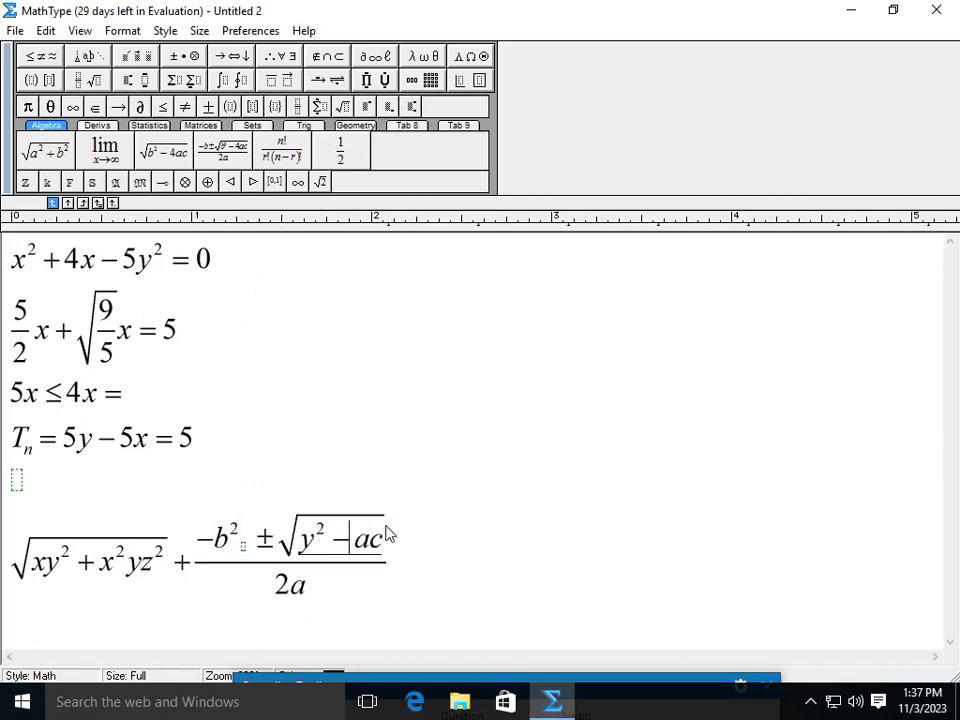
type("4")
Change the denominator of the quadratic formula fraction to 3x
left_click(297, 586)
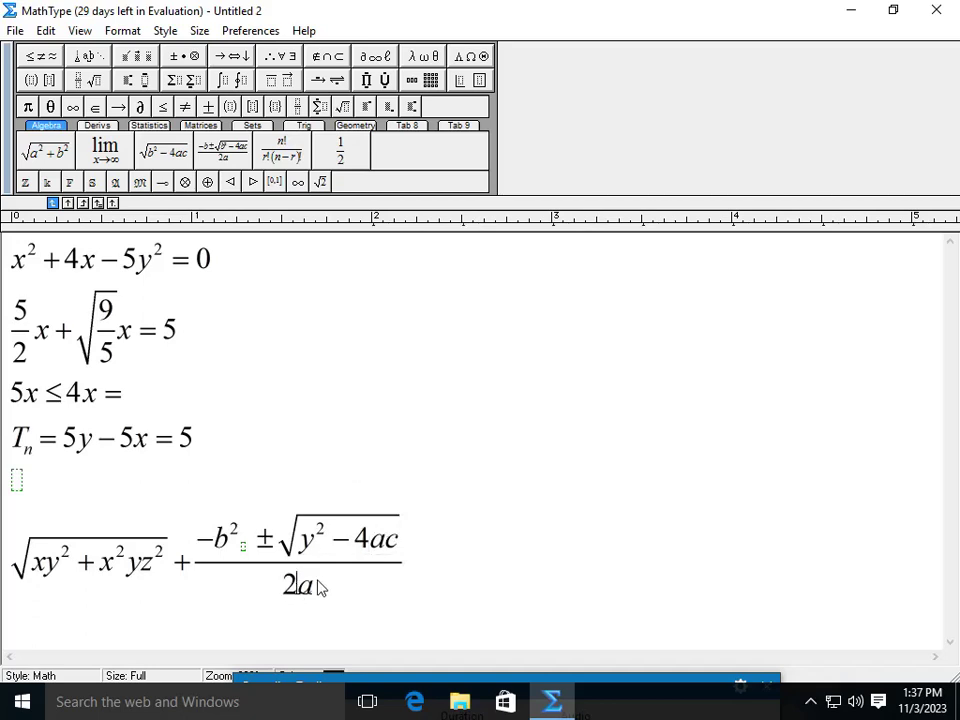
key("BackSpace")
type("3")
left_click(322, 598)
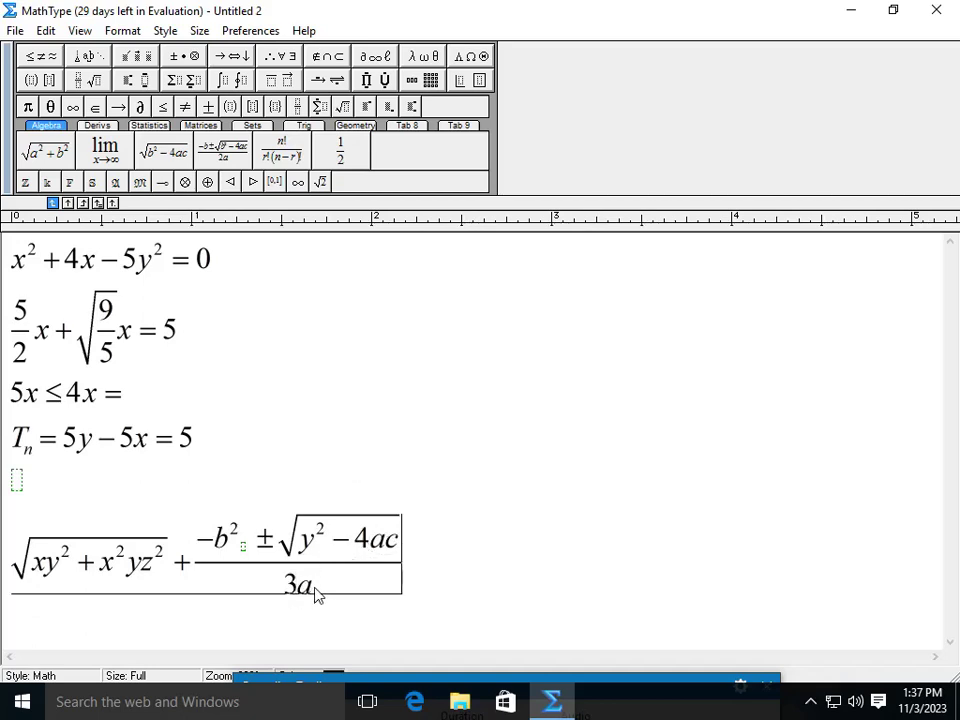
left_click(335, 592)
key("BackSpace")
type("x")
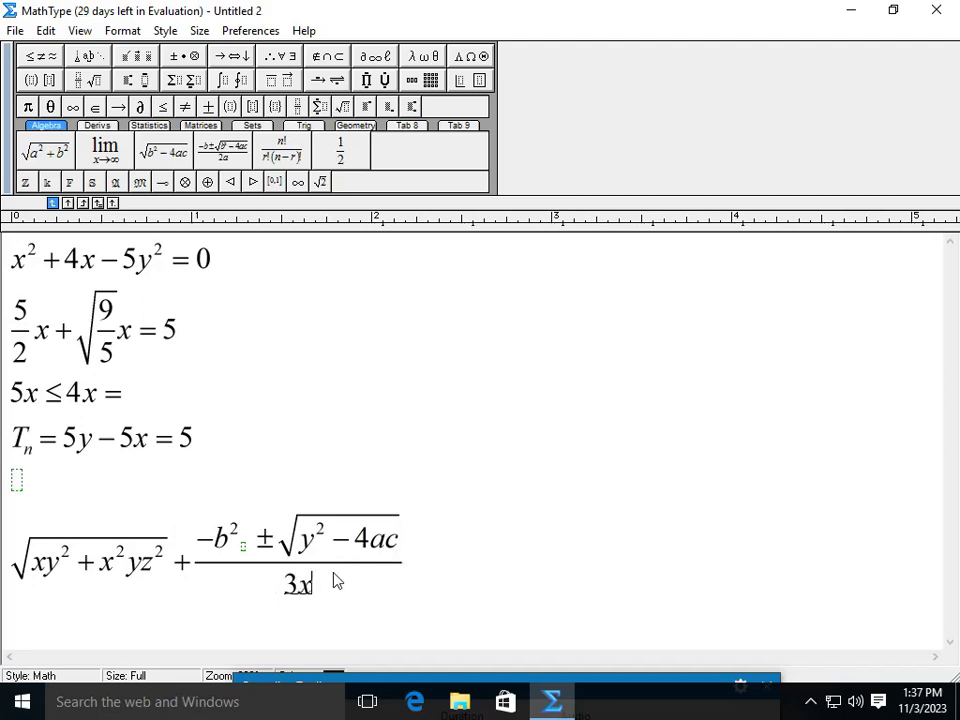
Write = 85 after the quadratic formula fraction and append the ready-made limit expression for x → ∞
left_click(421, 566)
type("=85")
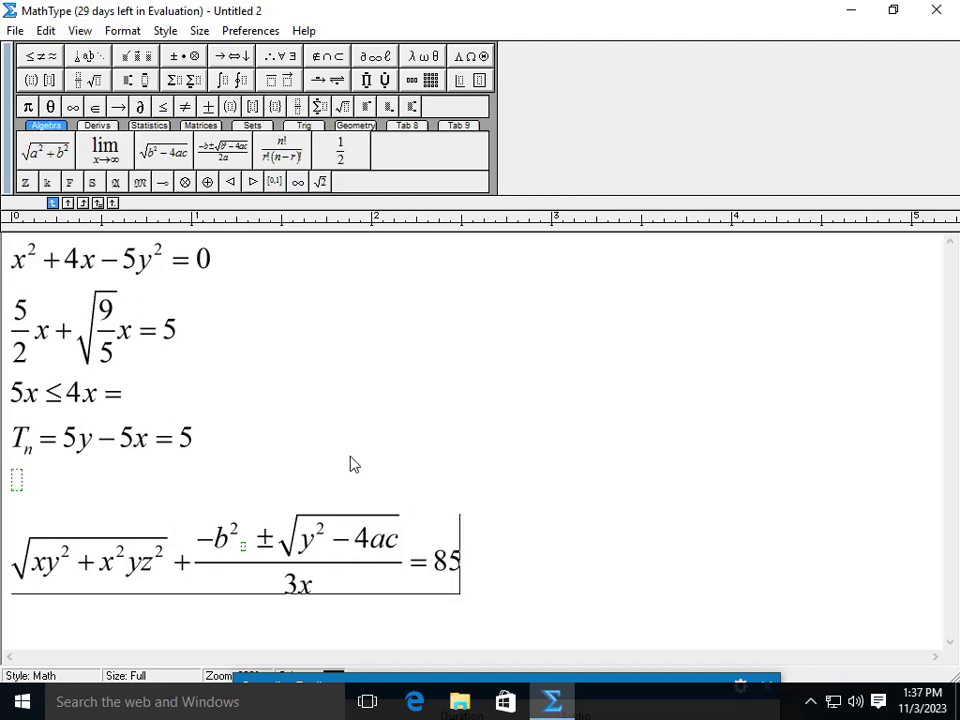
left_click(105, 152)
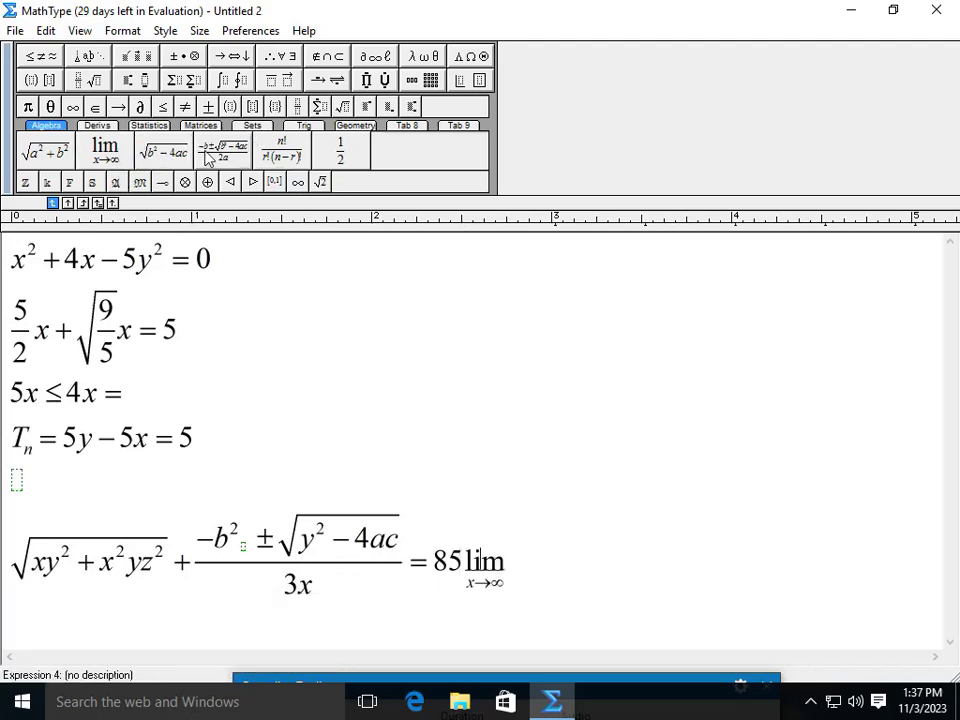
left_click(567, 567)
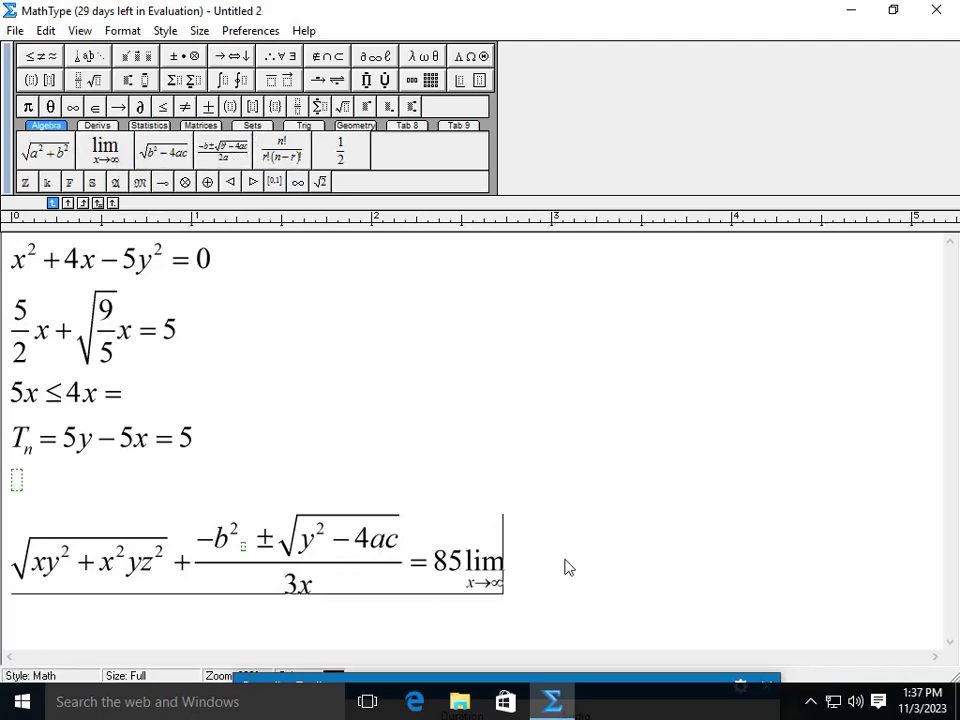
Start new lines below the long expression and insert the ready-made factorial fraction n!/r!(n − r)!
key("Return")
key("Return")
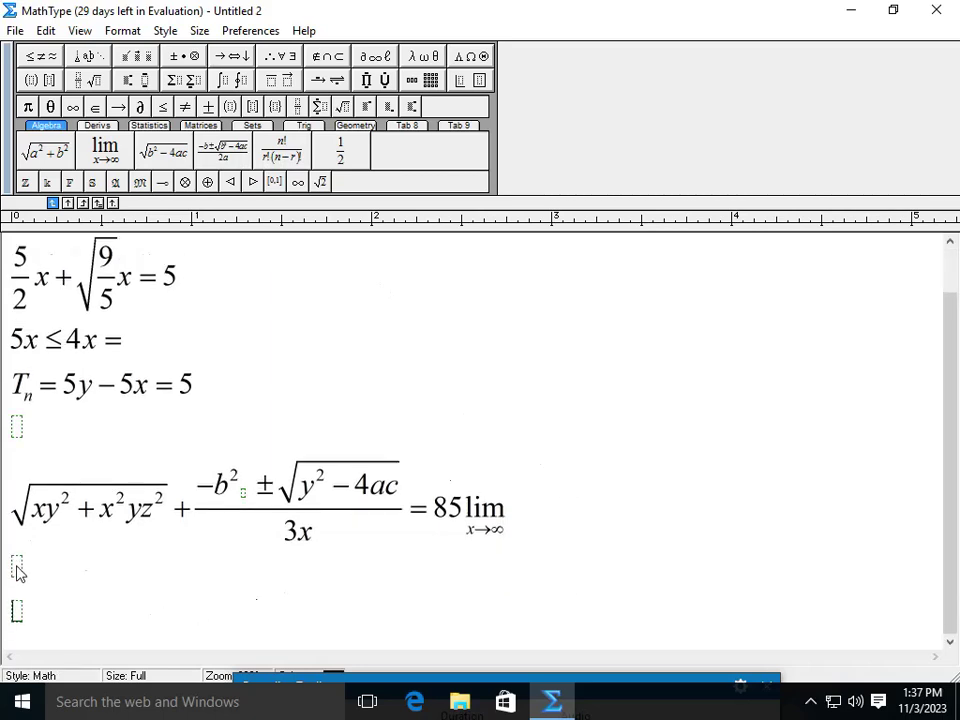
left_click(296, 158)
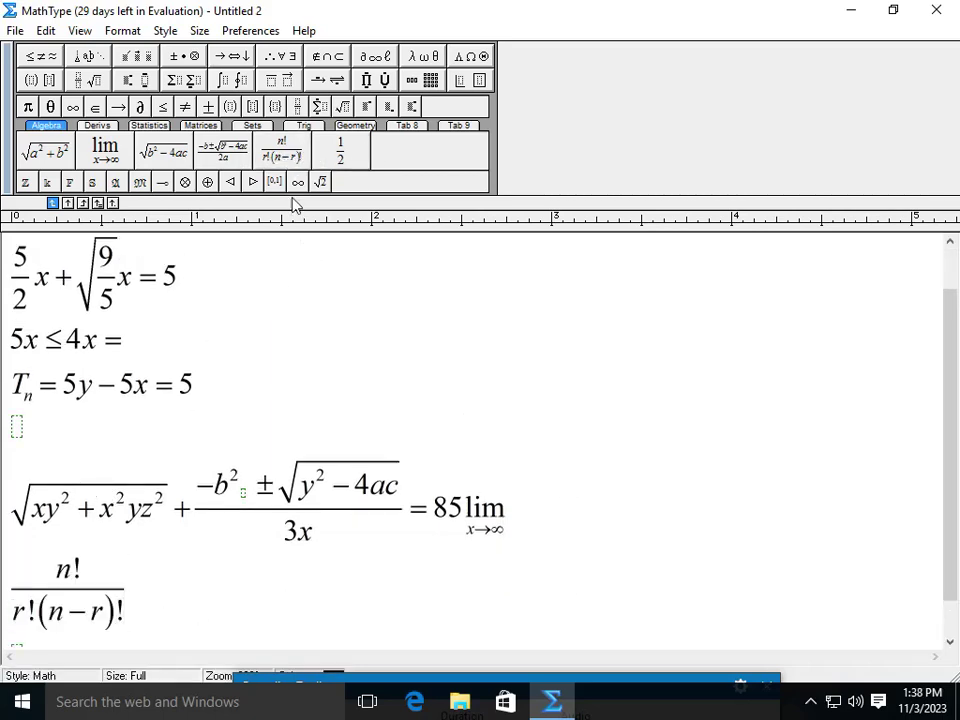
Replace the n in the numerator of the factorial fraction with 5
left_click(68, 566)
key("BackSpace")
type("8")
key("BackSpace")
type("5")
In the factorial fraction's denominator, replace the leading r with 8 and the n inside the parentheses with 2
left_click(21, 612)
key("BackSpace")
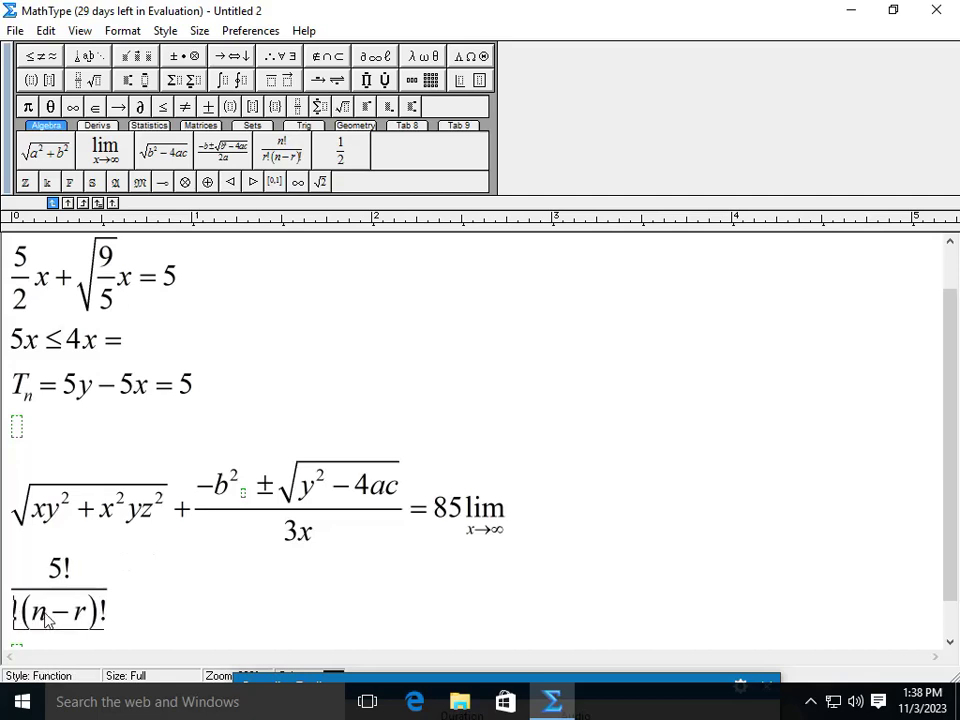
type("8")
left_click(55, 612)
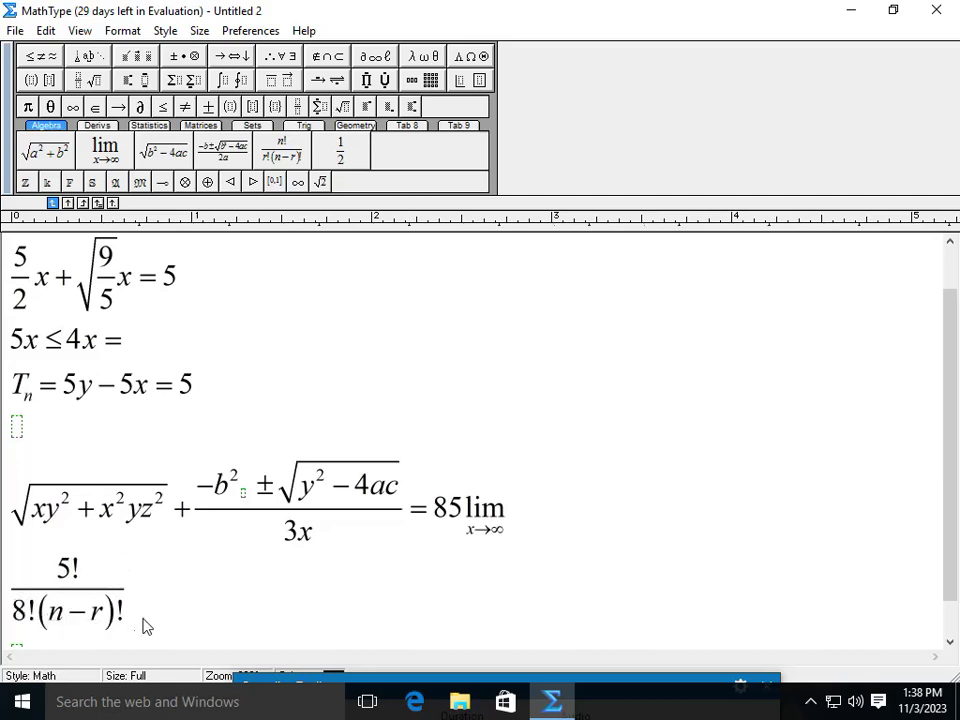
key("BackSpace")
type("2")
Add an equals sign after the factorial fraction and start a new line below, with the derivative expressions on display
left_click(168, 598)
left_click(97, 127)
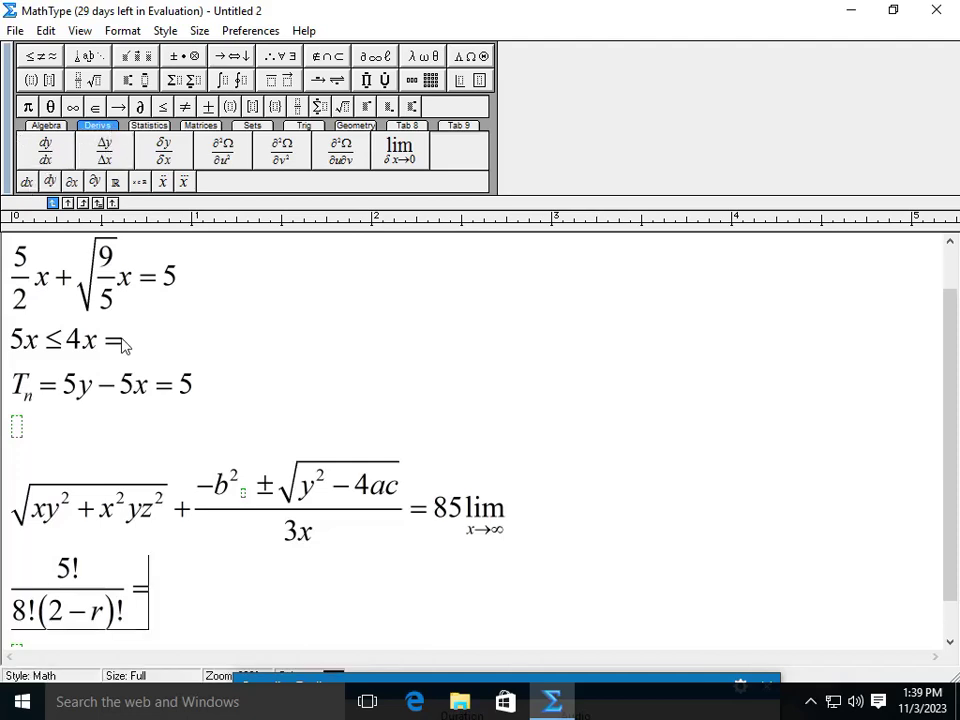
scroll(208, 572, "down", 1)
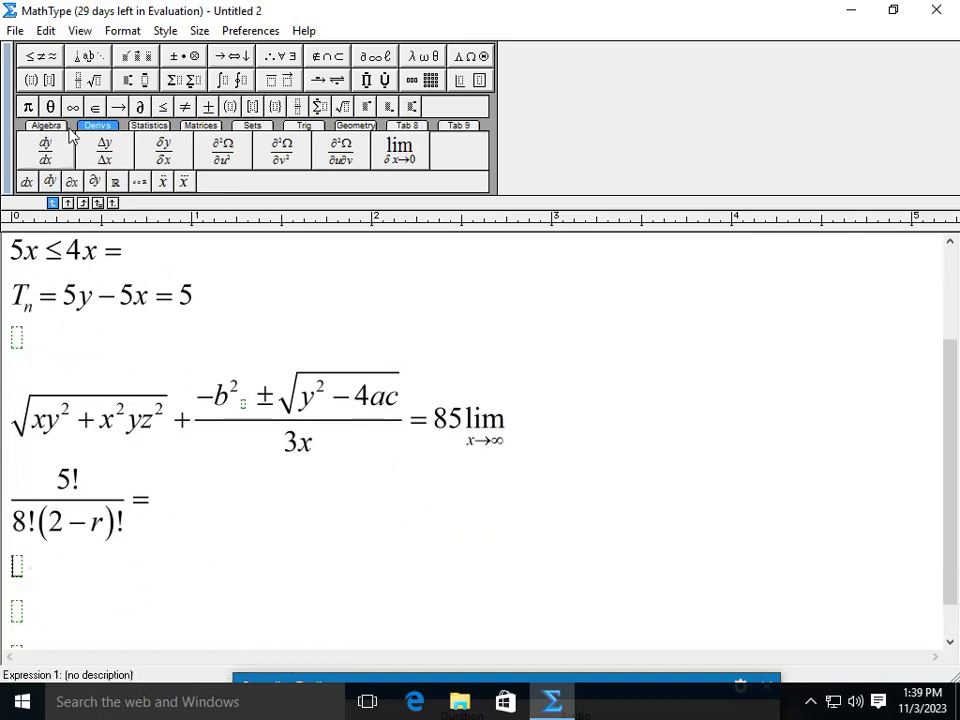
Insert the ready-made derivative dy/dx on the empty line below the factorial fraction and add an equals sign after it
left_click(45, 150)
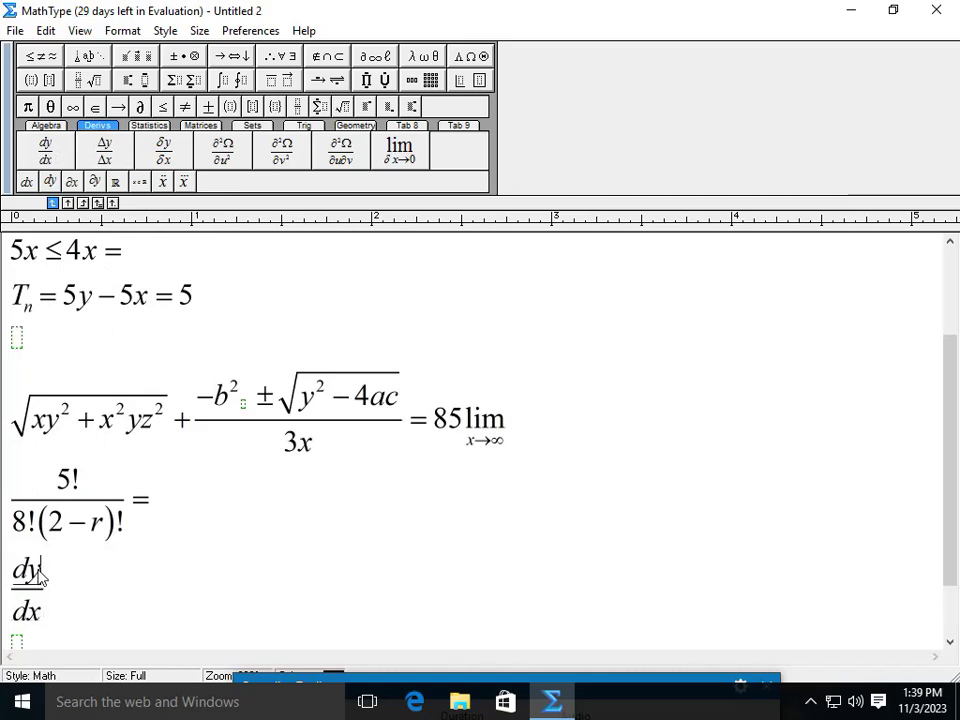
left_click(128, 602)
type("=")
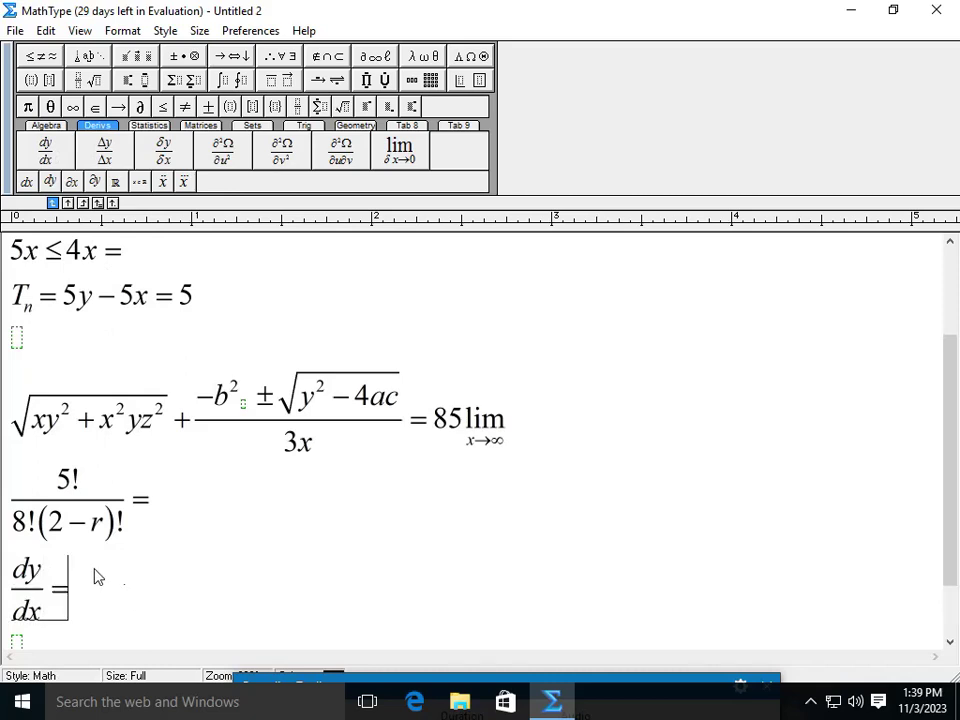
Insert a full-size fraction after the equals sign with dy as the numerator and dx as the denominator
left_click(84, 86)
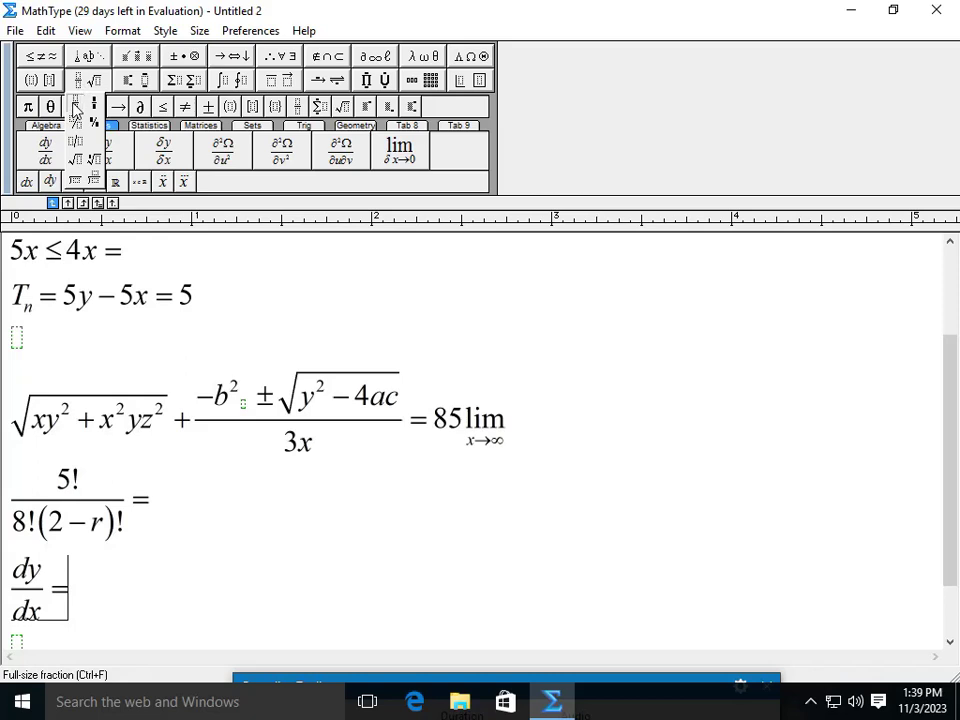
left_click(74, 110)
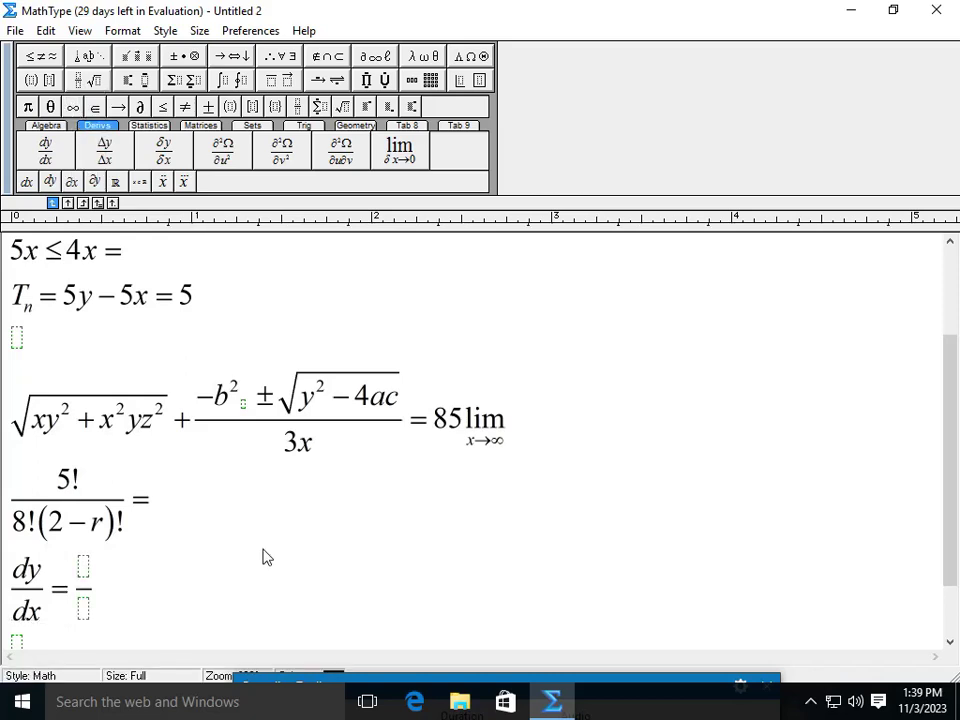
type("dy")
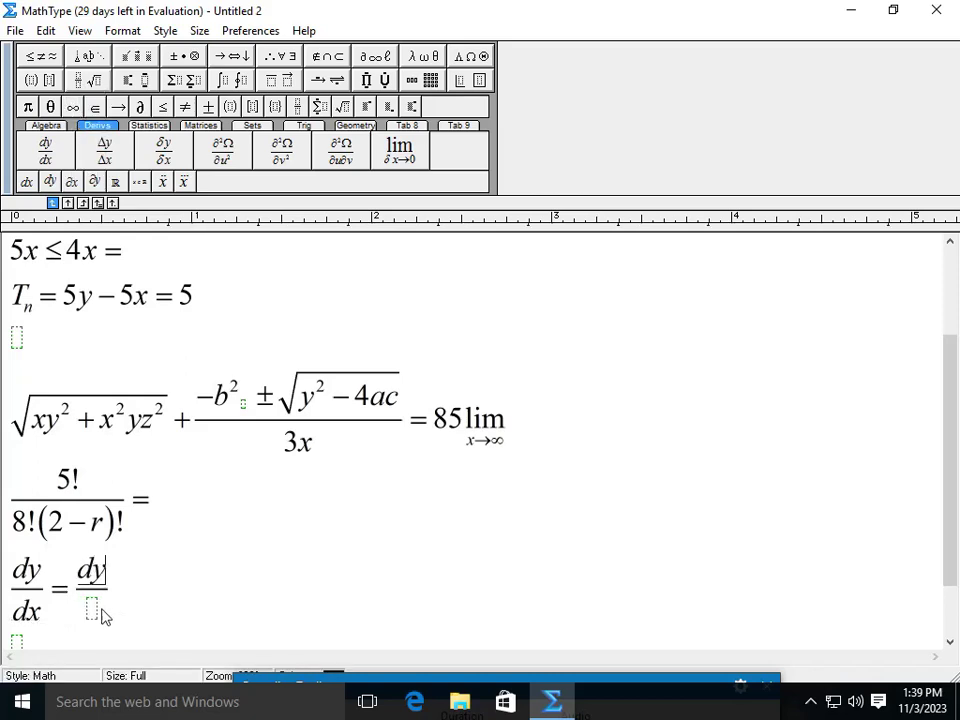
left_click(92, 610)
type("dx")
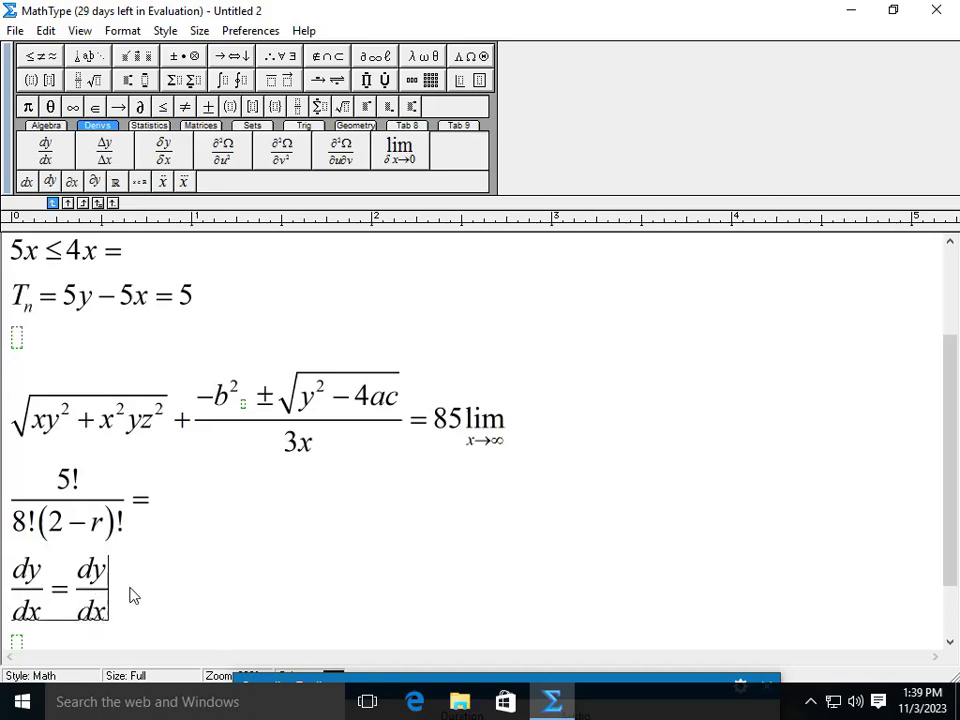
Start new lines below the derivative equation and insert the ready-made statistics sum of X_i² from i=1 to n
mouse_move(95, 88)
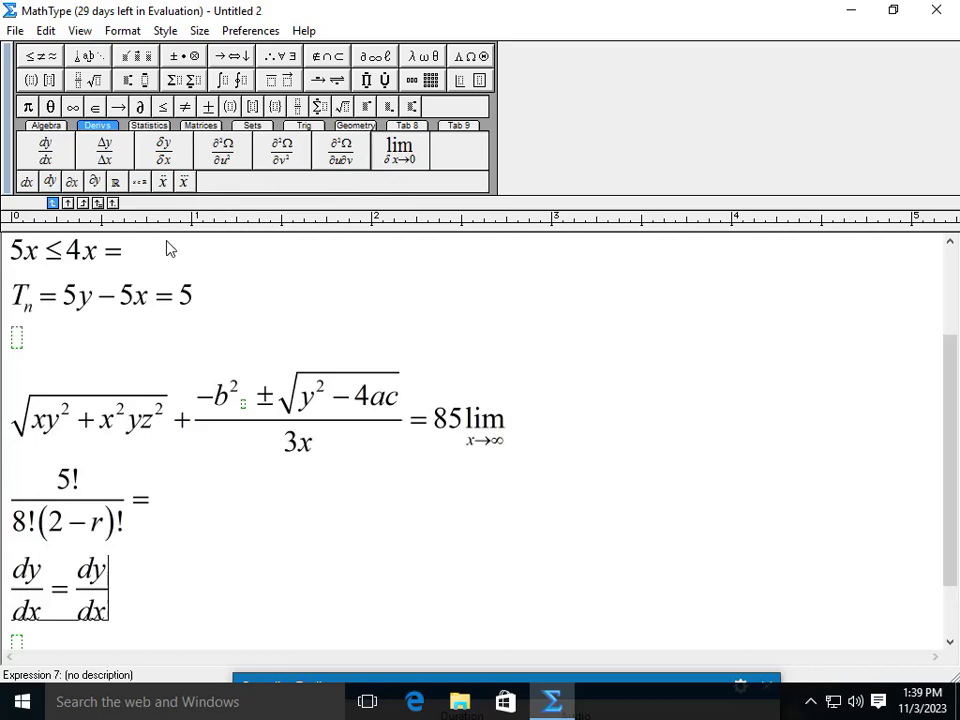
left_click(180, 562)
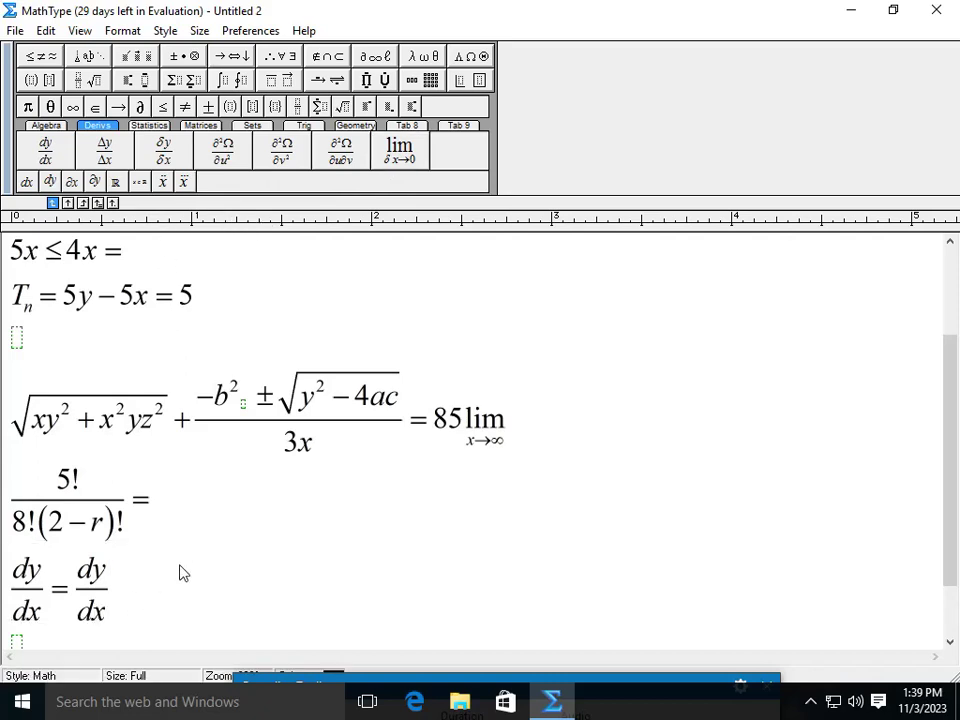
key("Return")
key("Return")
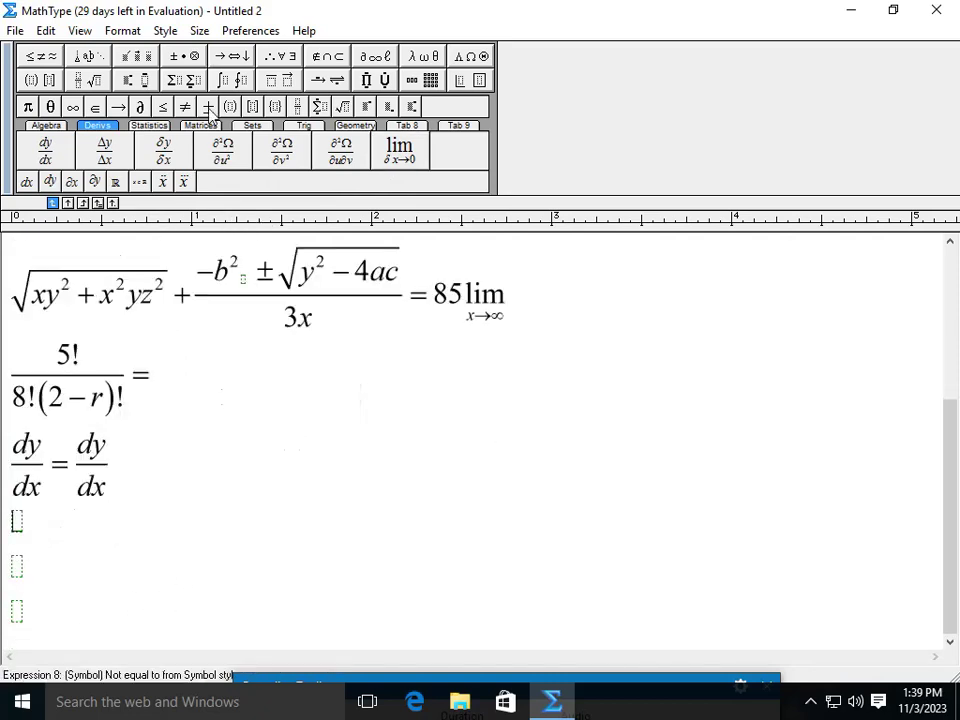
left_click(156, 127)
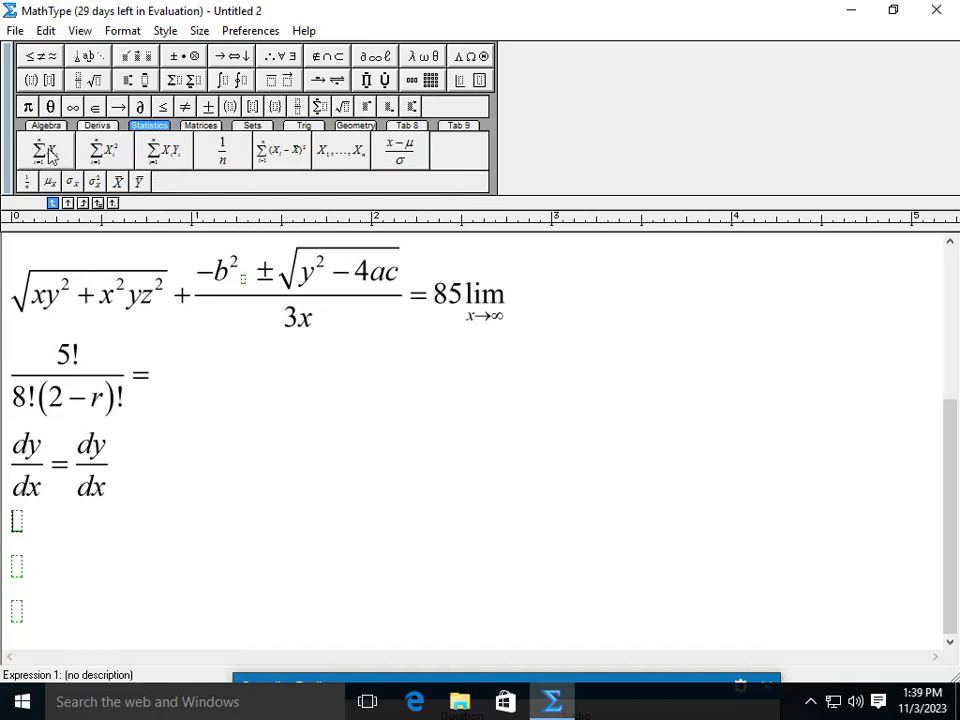
left_click(103, 152)
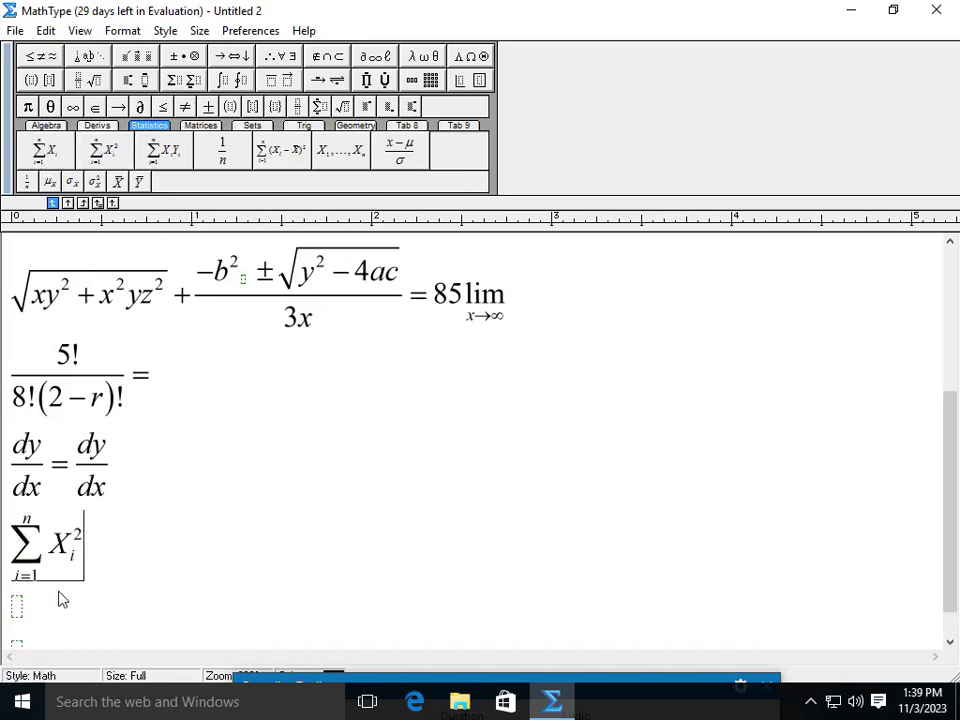
Replace the sum's upper limit with 9 and the index variable in its lower limit with j
left_click(34, 525)
left_click(35, 520)
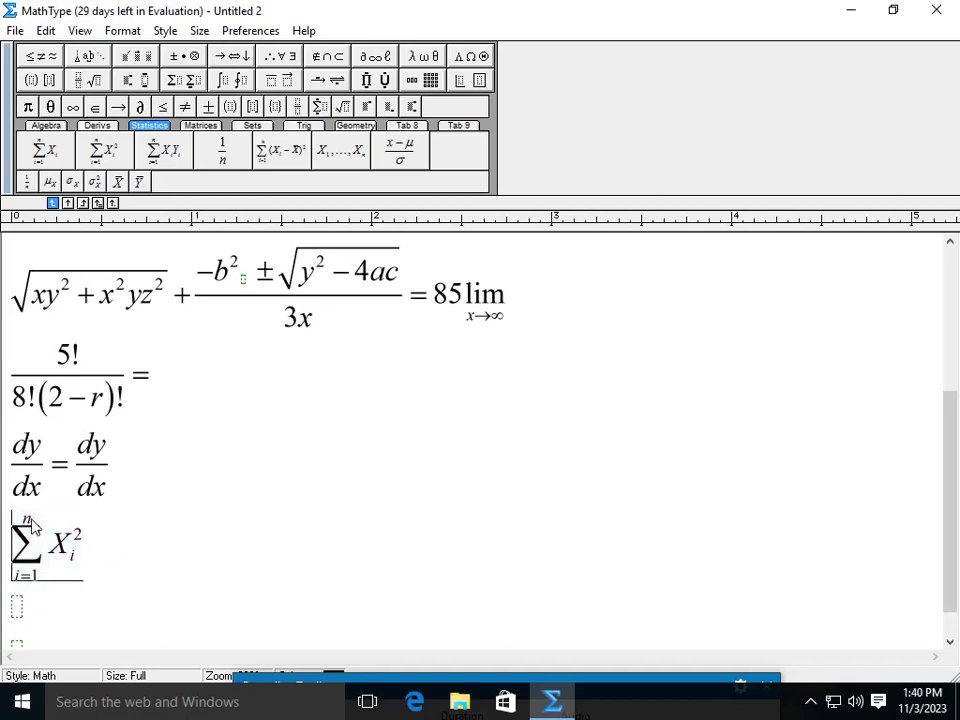
left_click(26, 519)
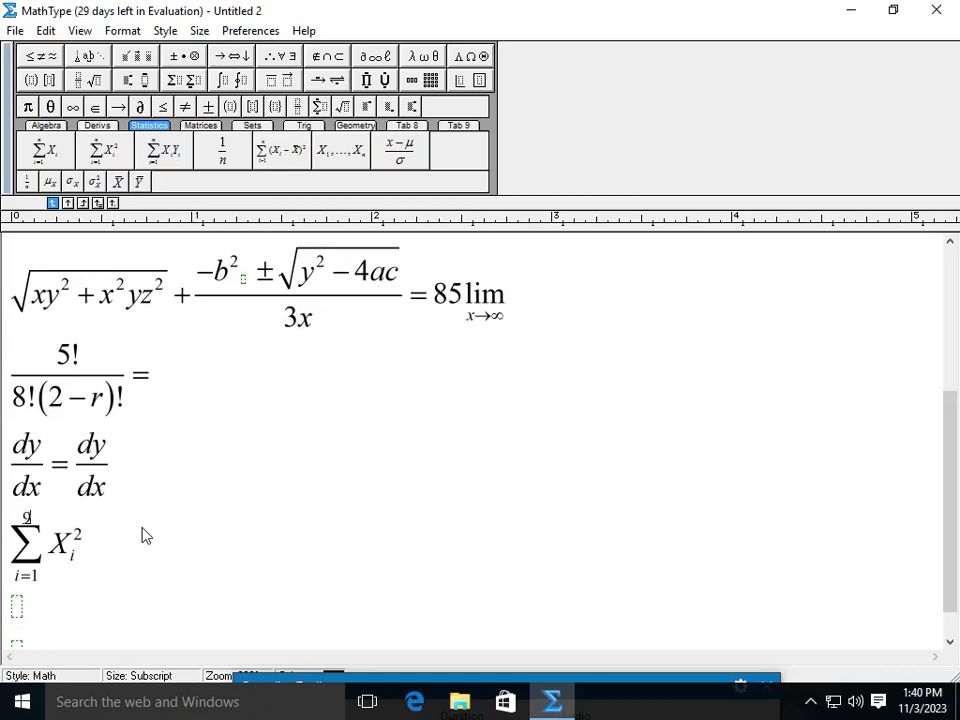
double_click(76, 535)
type("3")
key("Up")
key("Home")
key("shift+Right")
type("j")
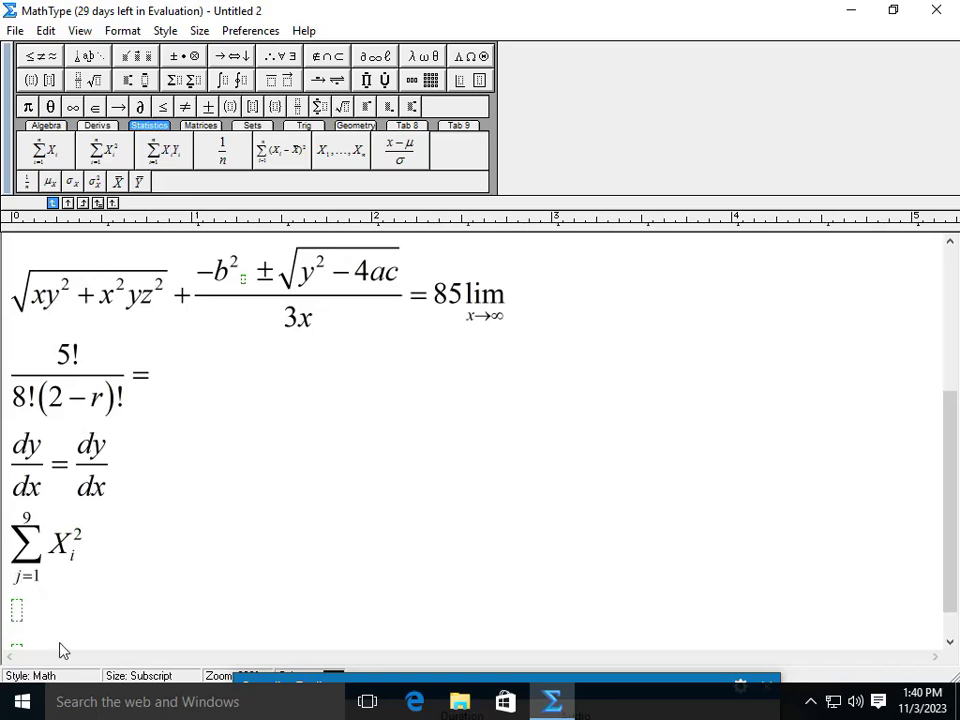
Change the number in the sum's lower limit to 9 and write = 8 after the expression
key("ctrl+z")
left_click(38, 583)
key("BackSpace")
left_click(141, 561)
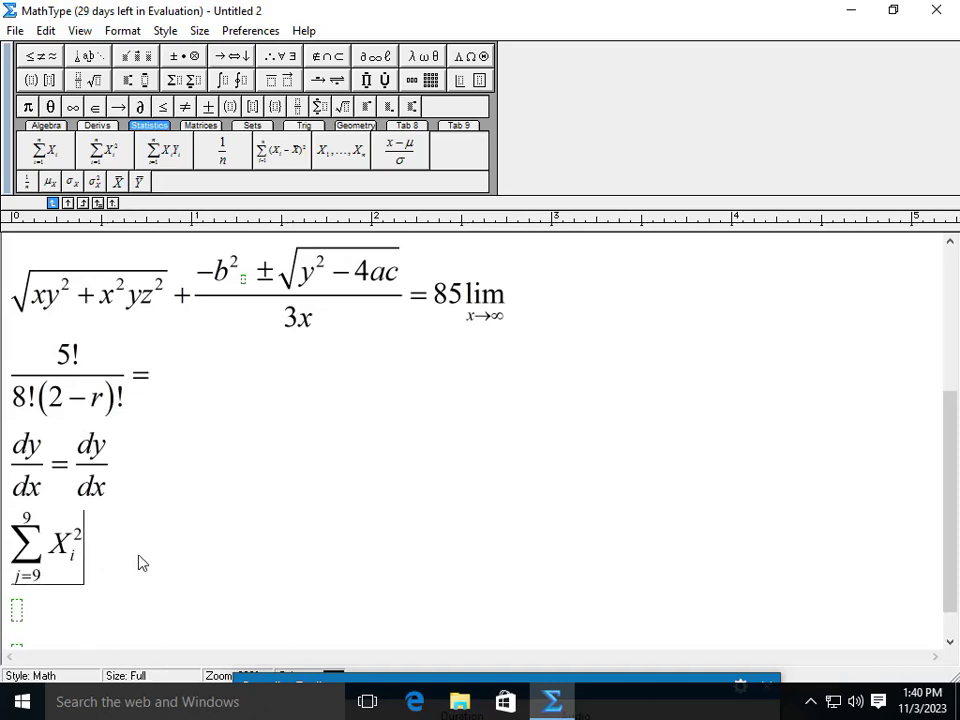
type("= 8")
Insert the ready-made statistics sum of X_iY_i from i=1 to n on the line below the X_i² sum
scroll(232, 535, "down", 3)
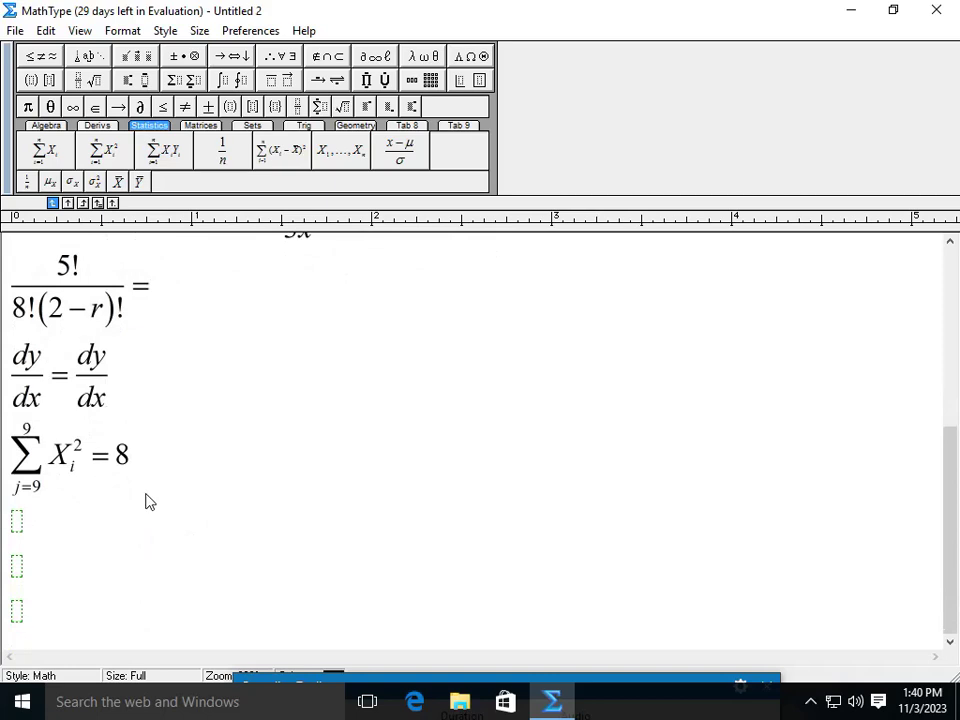
left_click(175, 163)
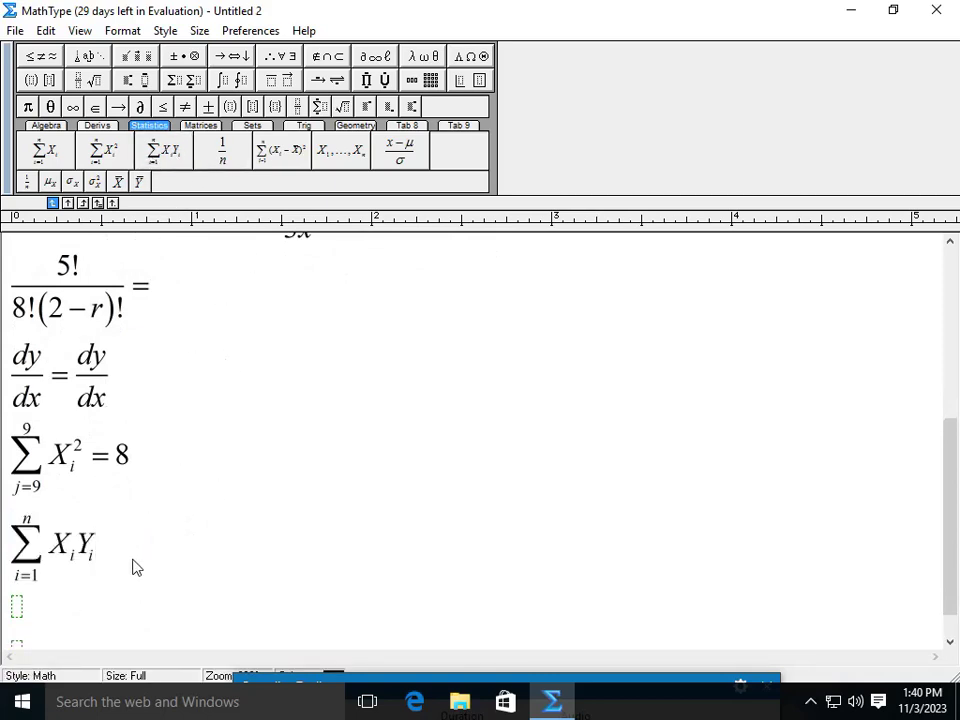
scroll(195, 395, "down", 3)
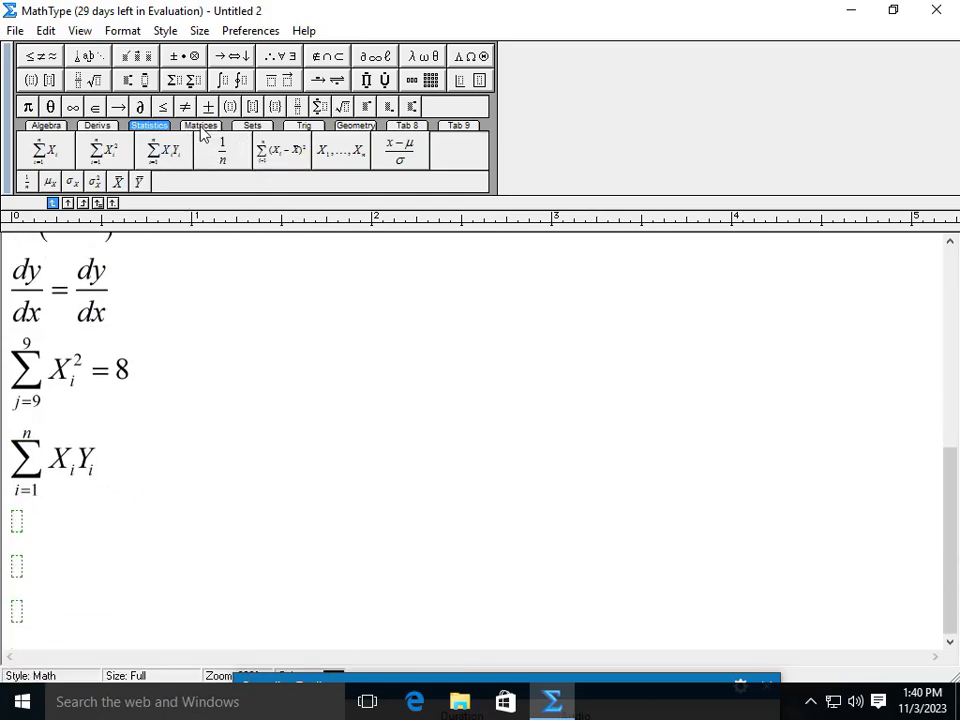
Insert the ready-made 2×2 matrix with entries a11, a12, a21 and a22 below the X_iY_i sum
left_click(201, 126)
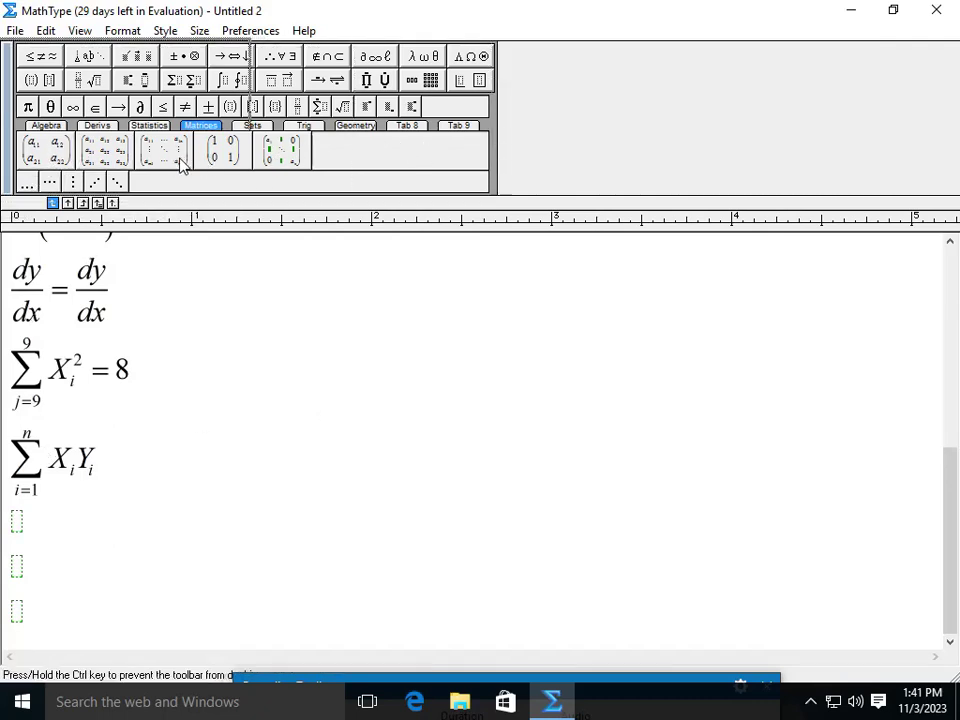
left_click_drag(379, 154, 436, 155)
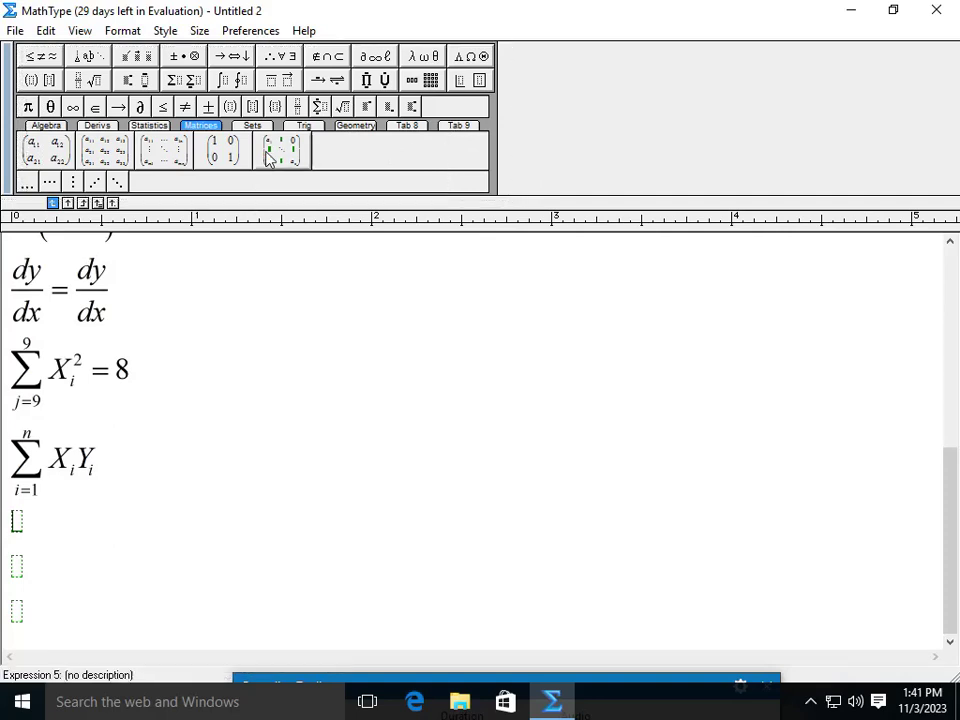
left_click(58, 163)
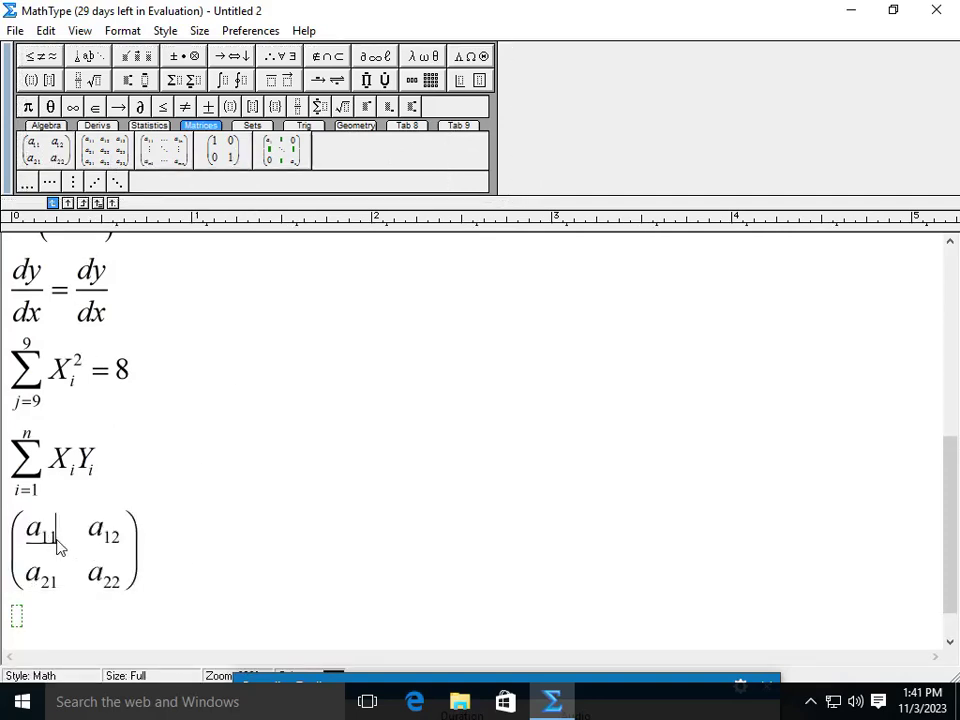
In the 2×2 matrix's first row, replace a11 with 5 and change a12 to a2
key("BackSpace")
key("BackSpace")
key("BackSpace")
type("5")
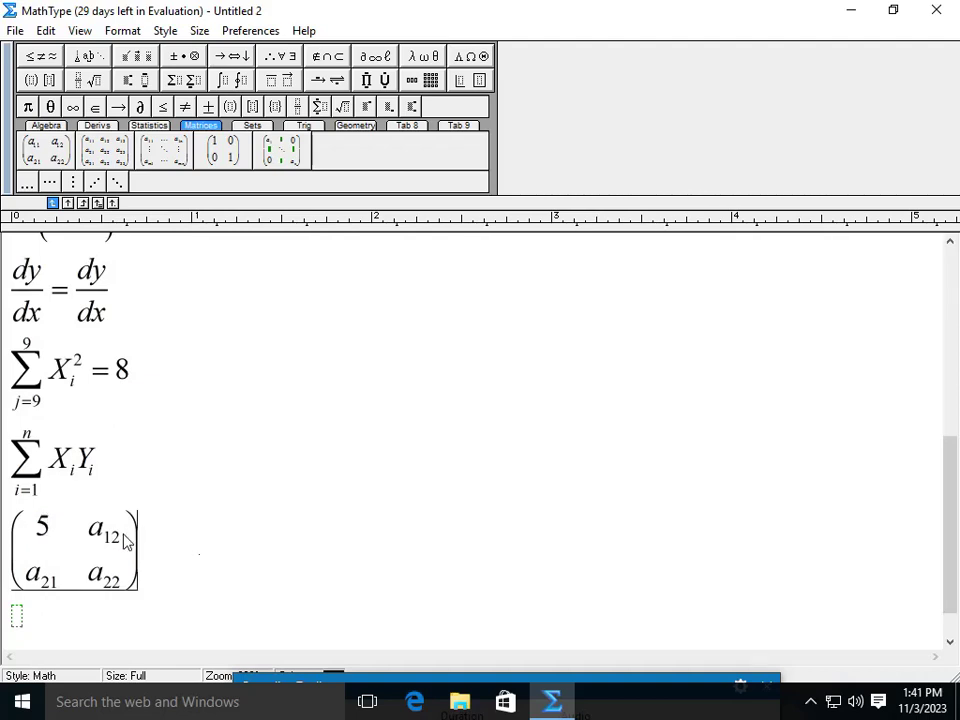
left_click(116, 540)
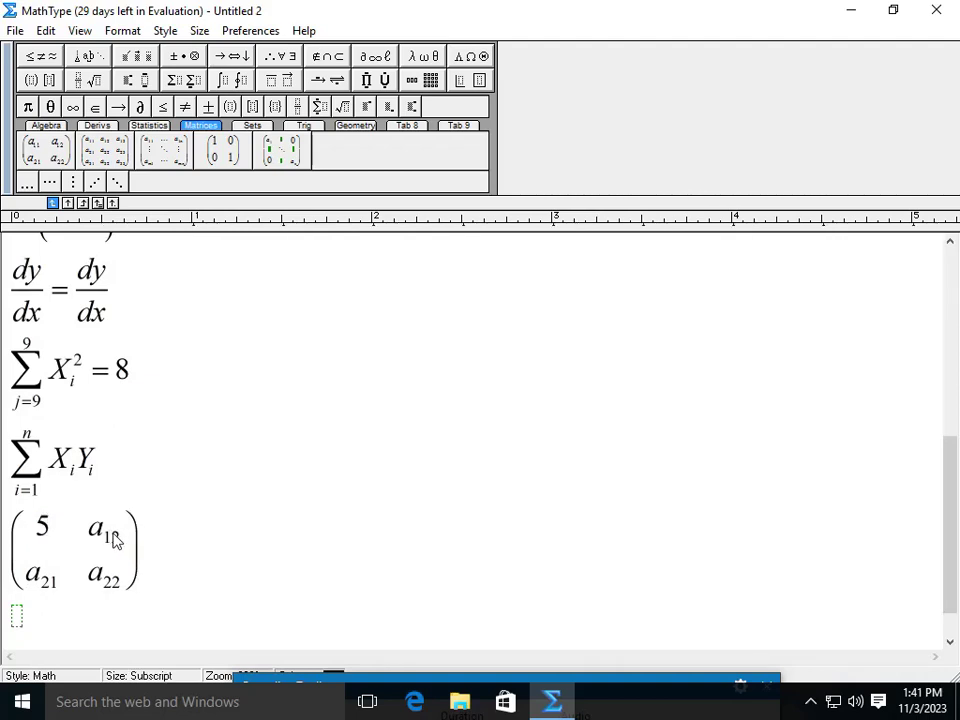
key("BackSpace")
key("BackSpace")
key("BackSpace")
type("2")
left_click(166, 566)
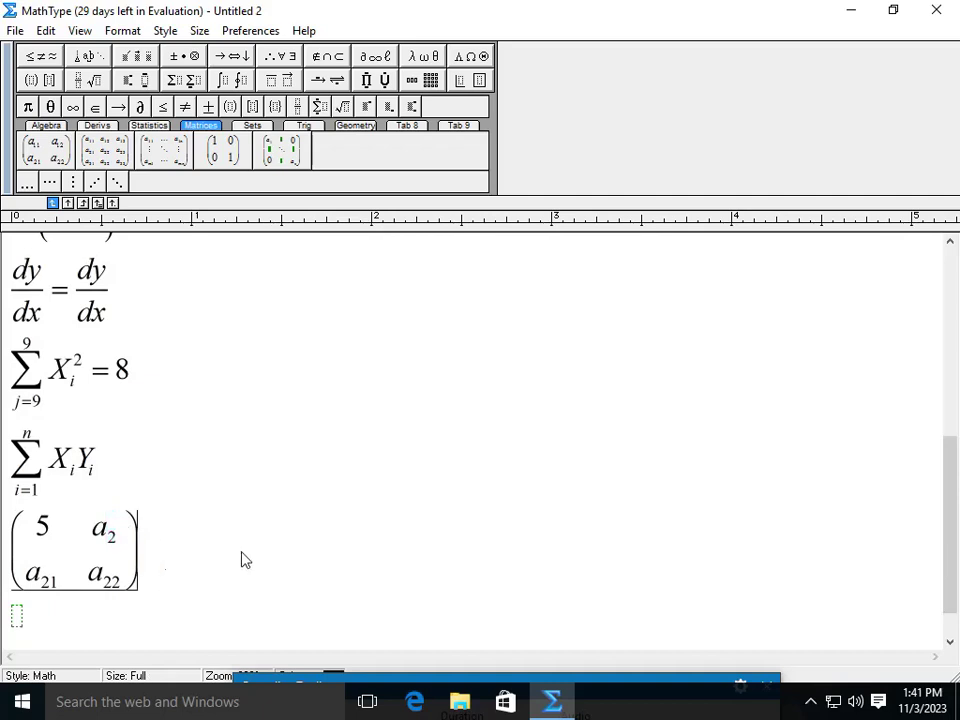
Add an equals sign after the 2×2 matrix, followed by parentheses containing an empty 3×3 matrix
type("=")
left_click(45, 80)
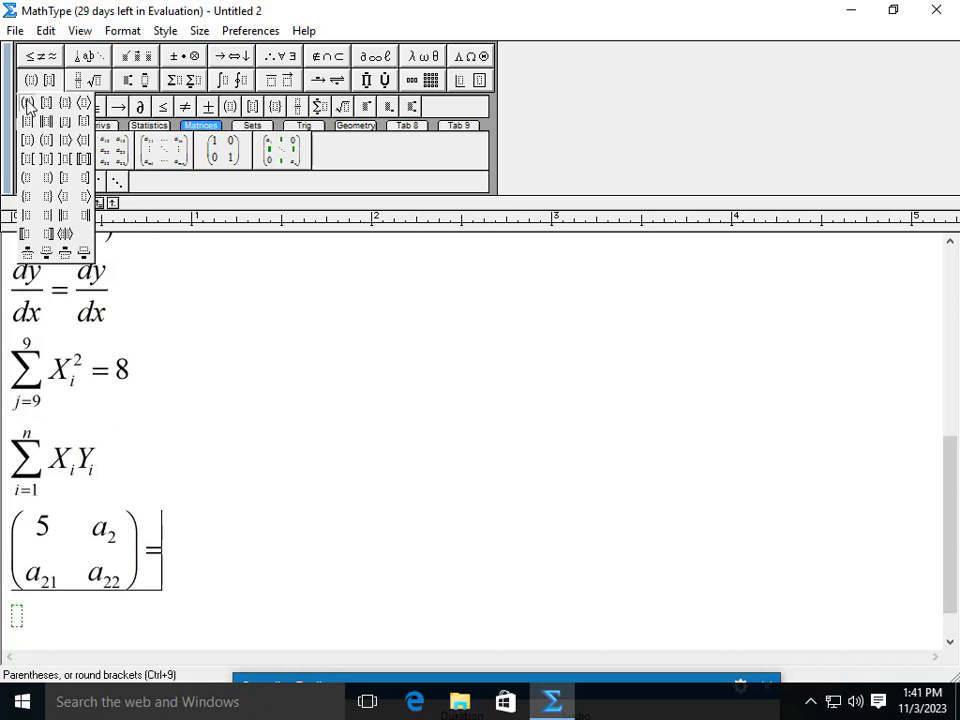
left_click(28, 107)
mouse_move(449, 107)
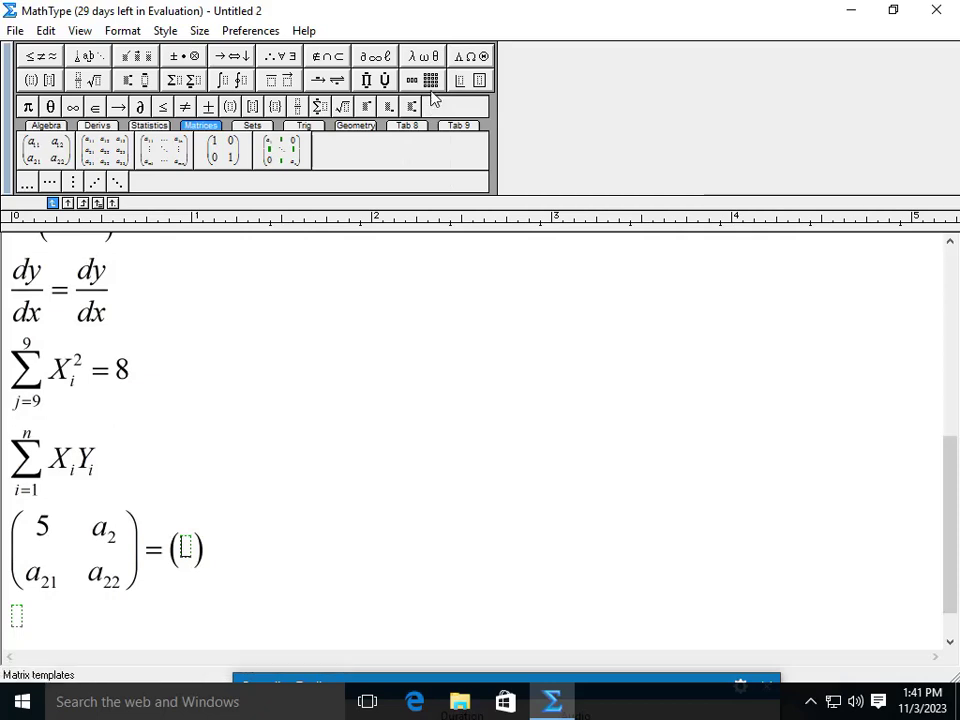
mouse_move(430, 84)
left_click(447, 130)
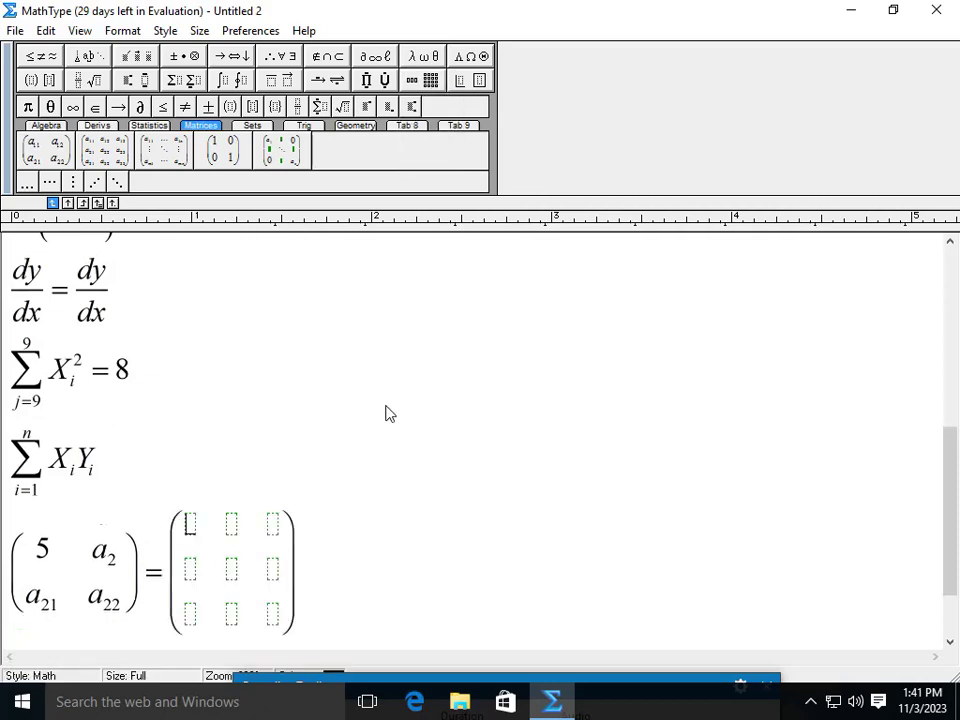
Fill the 3×3 matrix's first row with 5, 9, 4 and its second row with 1, 8, 3
type("5")
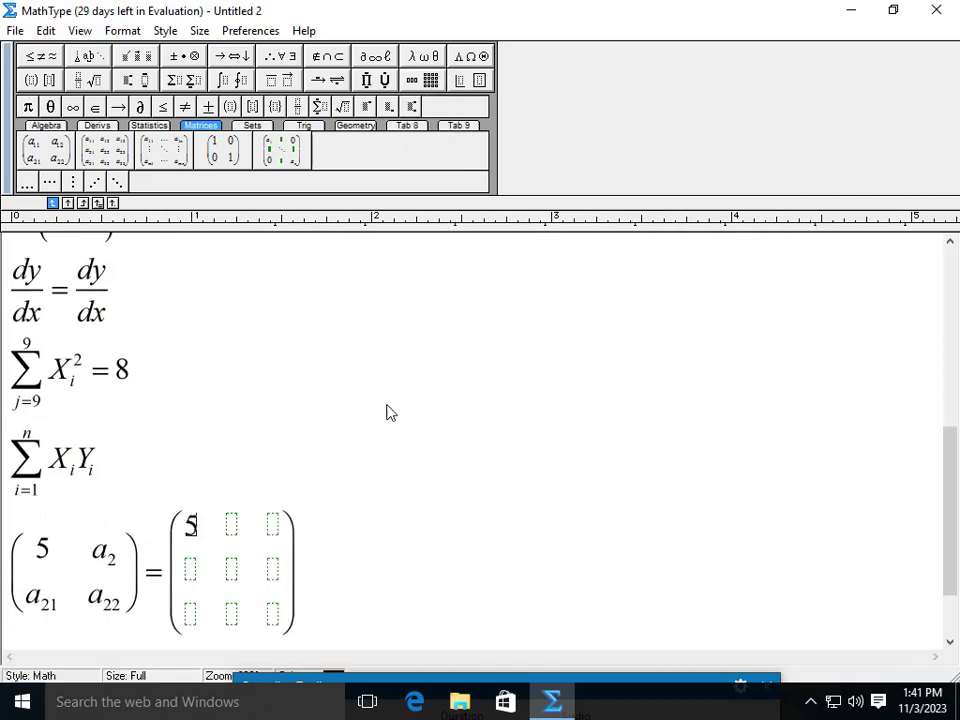
left_click(232, 526)
type("9 ")
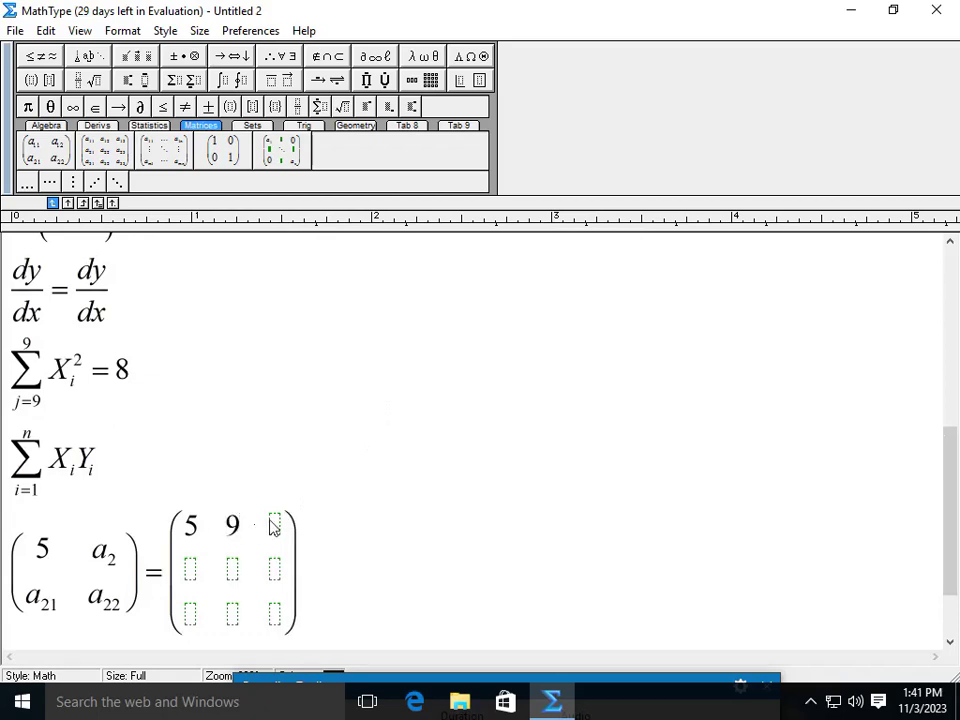
type("4")
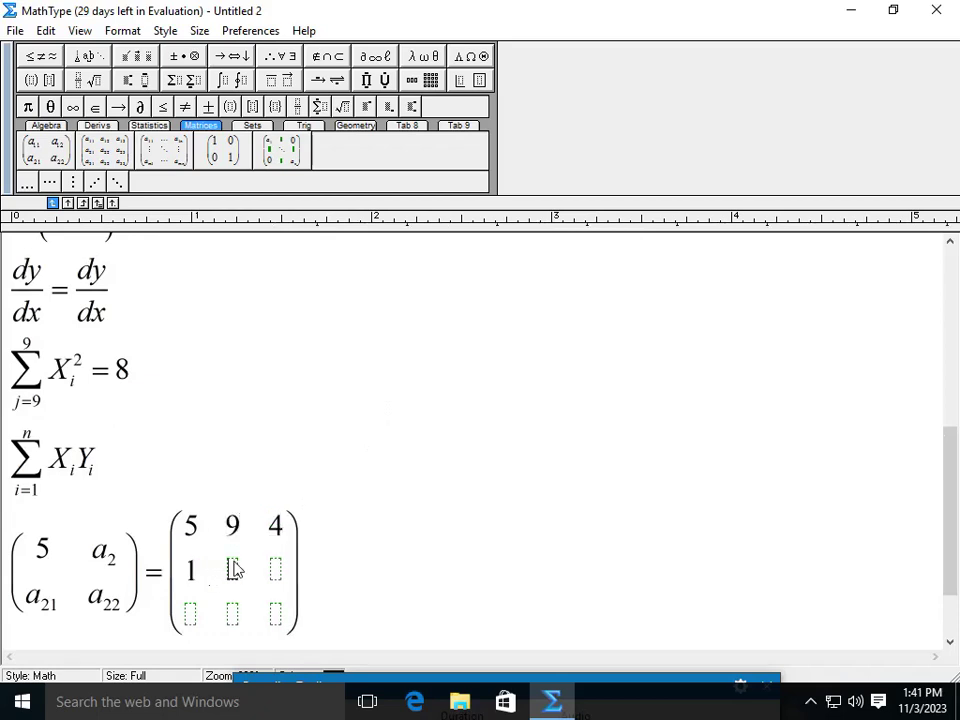
left_click(233, 569)
type("8")
left_click(277, 572)
type("3")
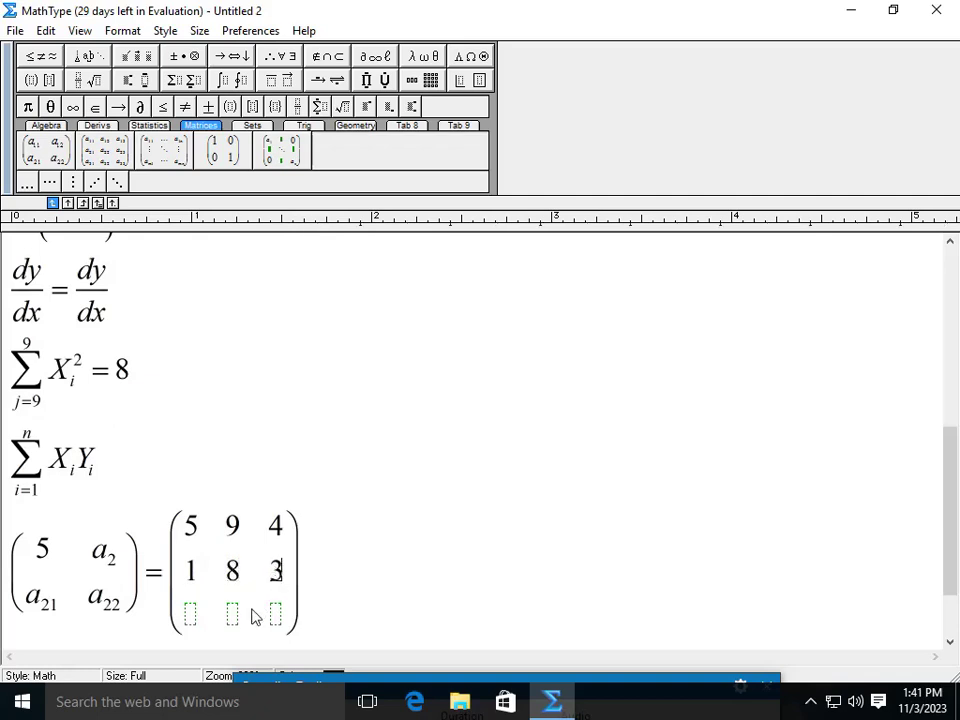
Fill the 3×3 matrix's third row with 9, 2, 3
left_click(192, 615)
type("9")
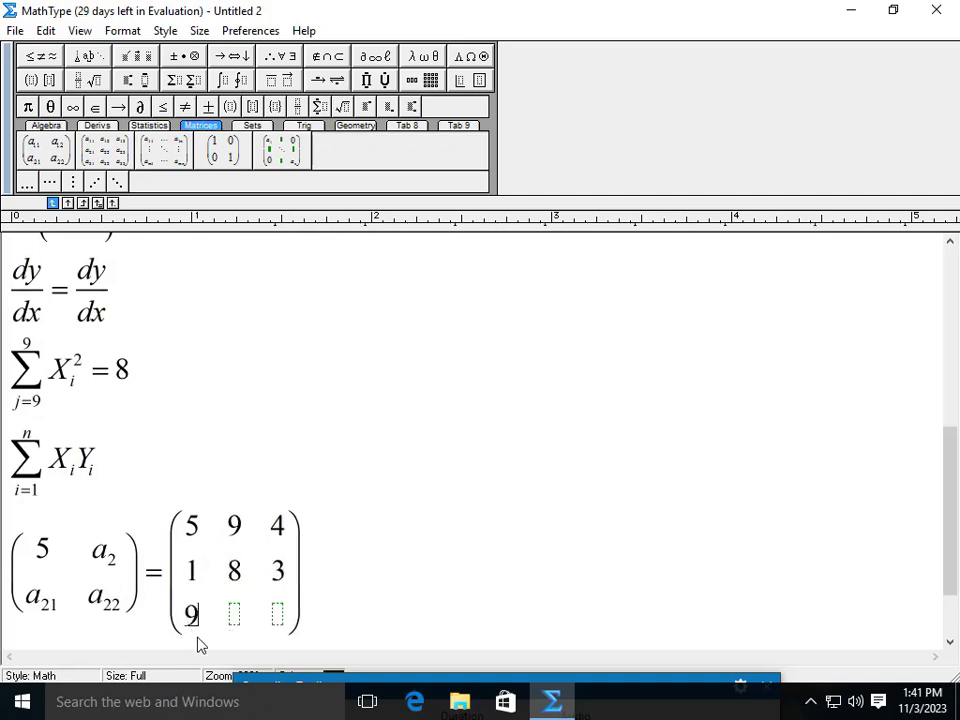
left_click(278, 617)
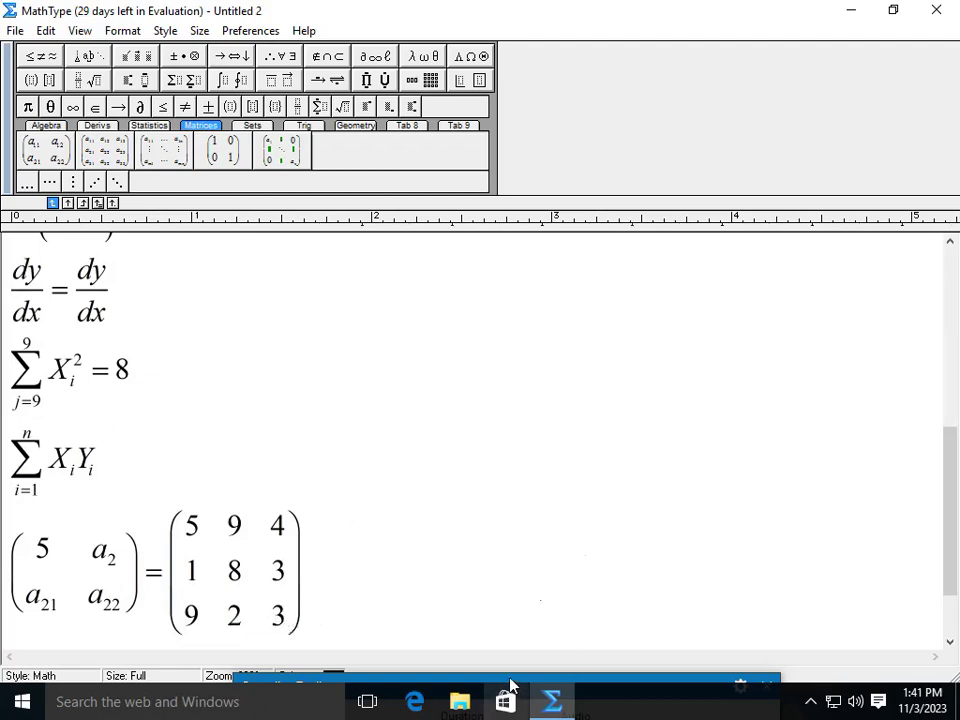
Add an equals sign after the parenthesised 3×3 matrix, followed by single vertical bars containing an empty 3×3 matrix
left_click(330, 569)
type("=")
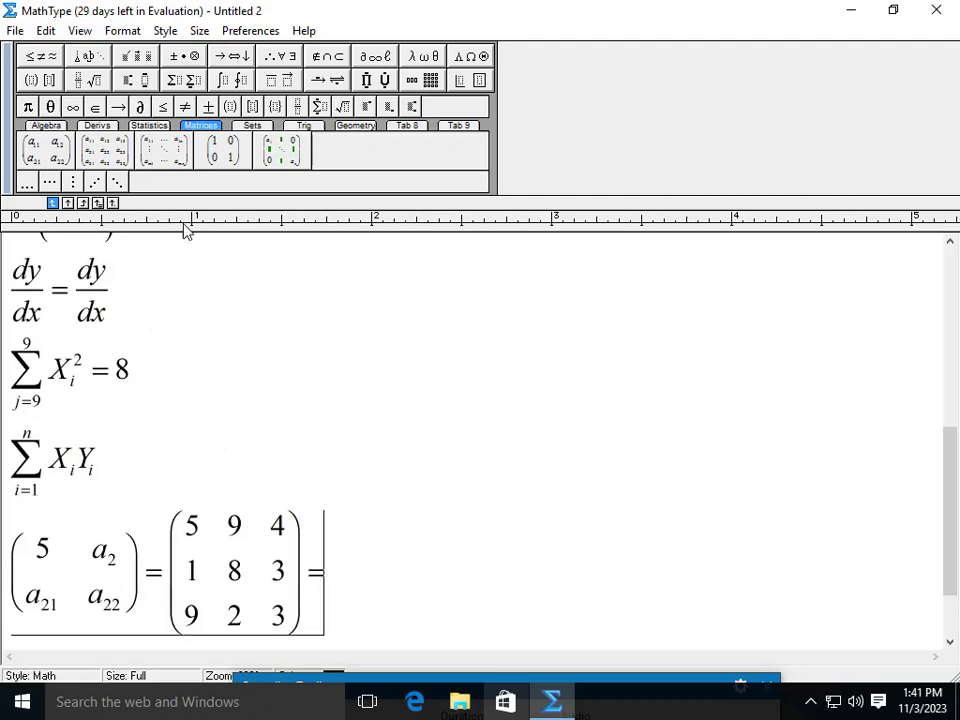
left_click(35, 80)
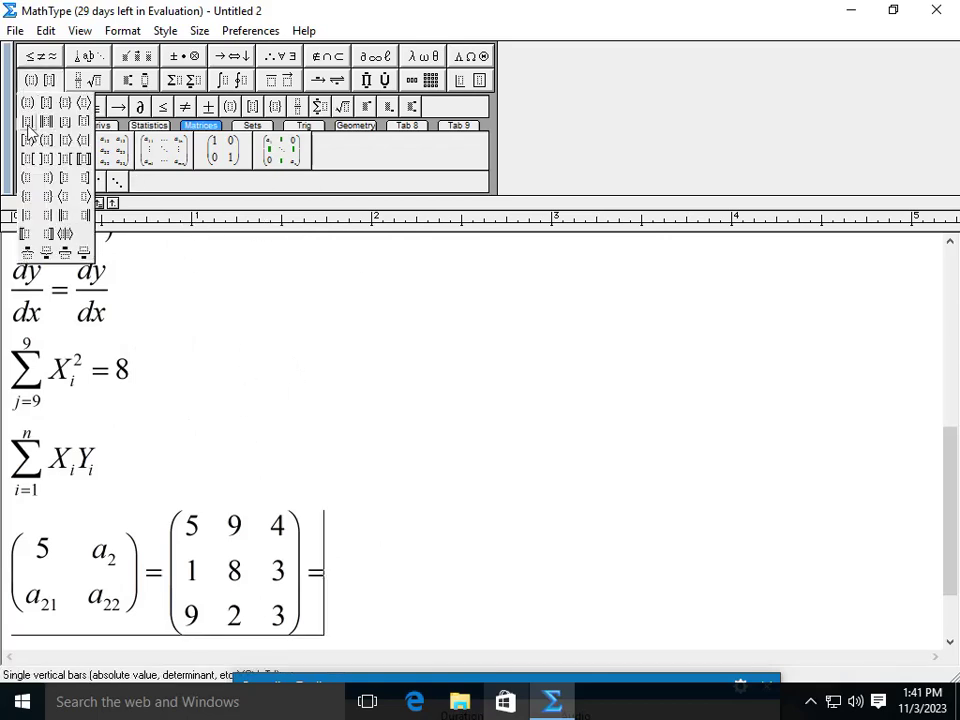
left_click(27, 122)
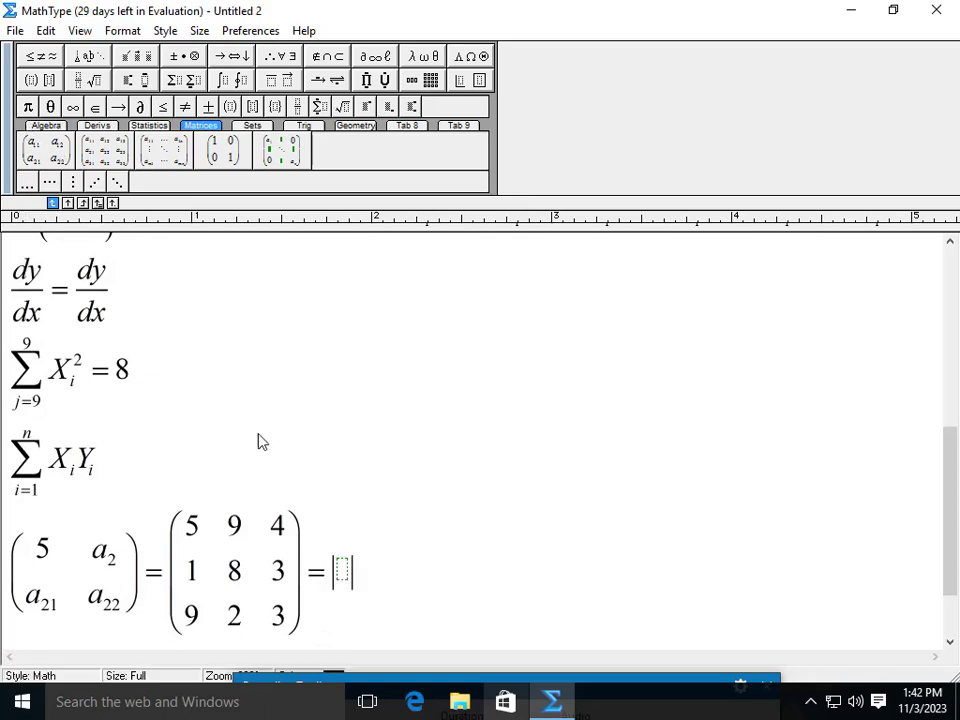
left_click(430, 80)
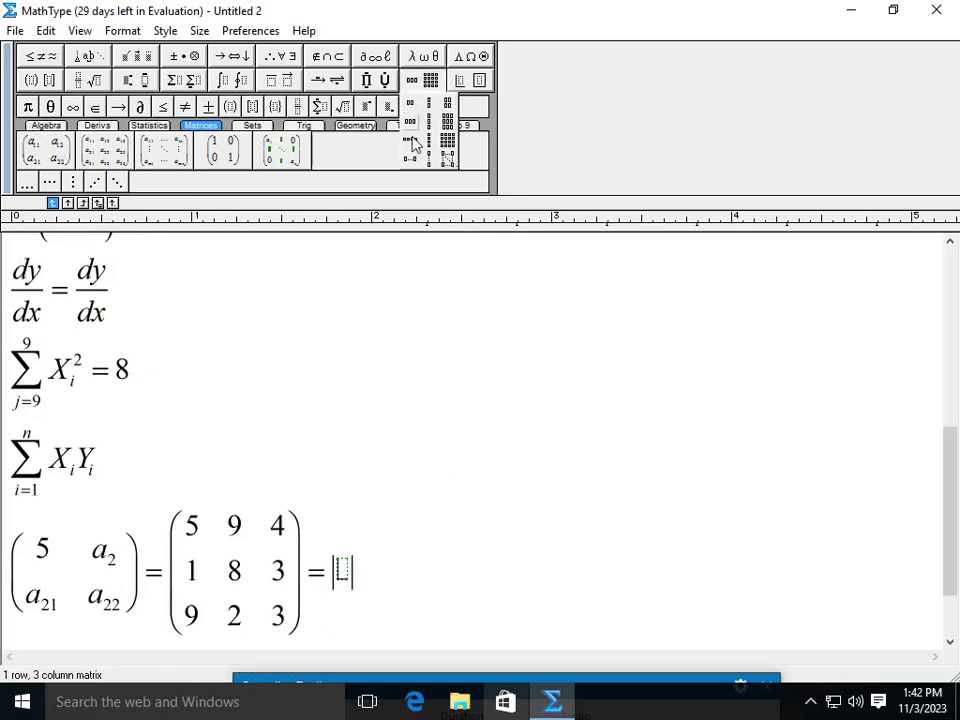
left_click(447, 121)
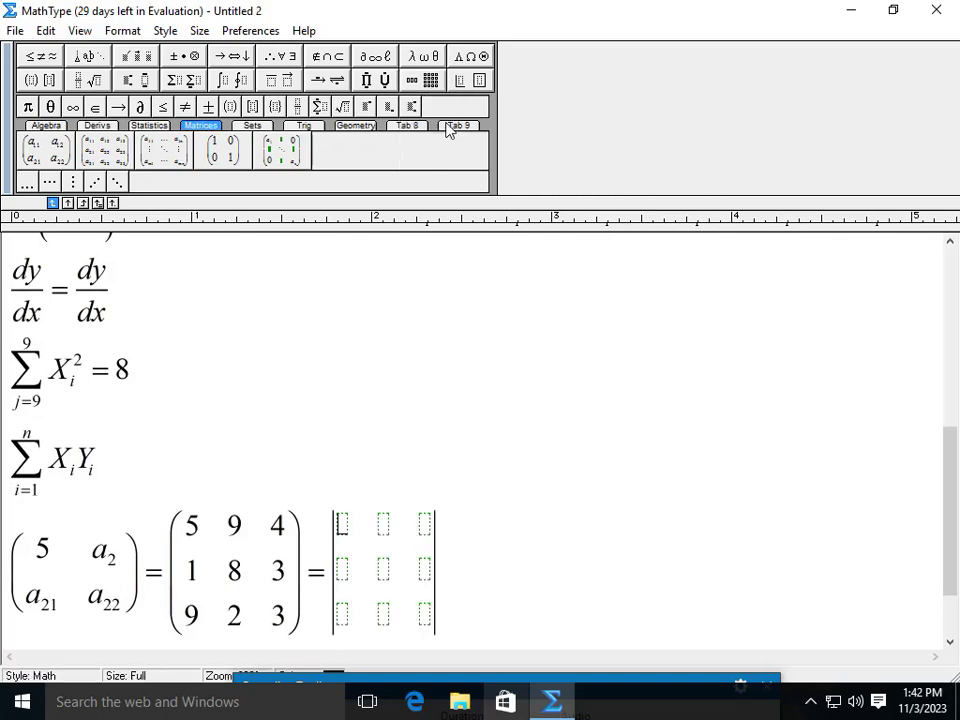
Fill the first row of the matrix in vertical bars with 89, 66, 44
type("89")
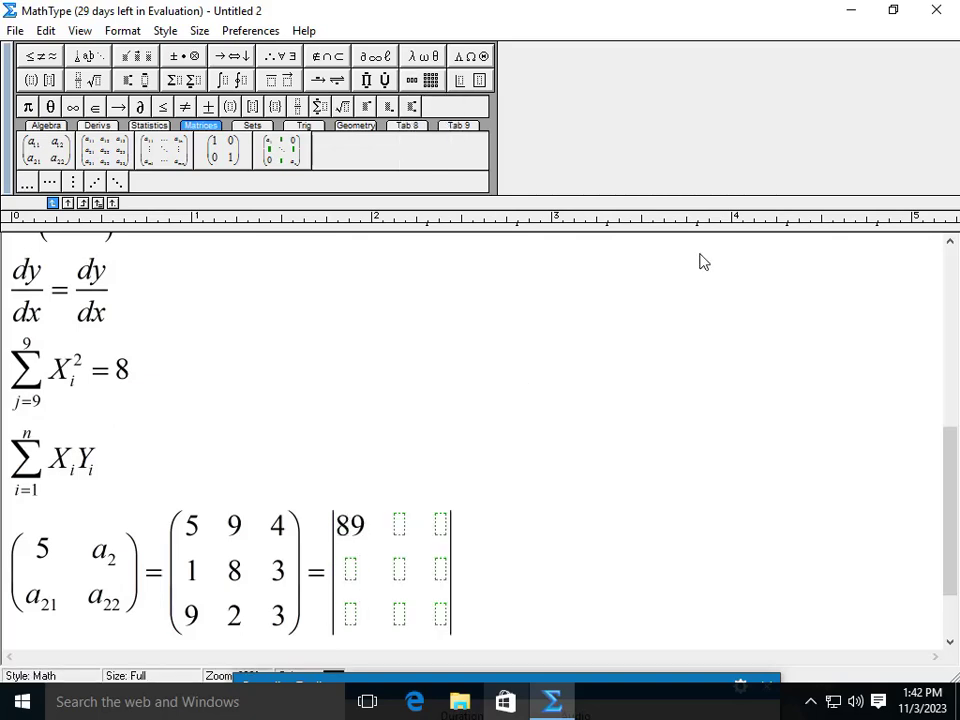
left_click(402, 527)
type("66")
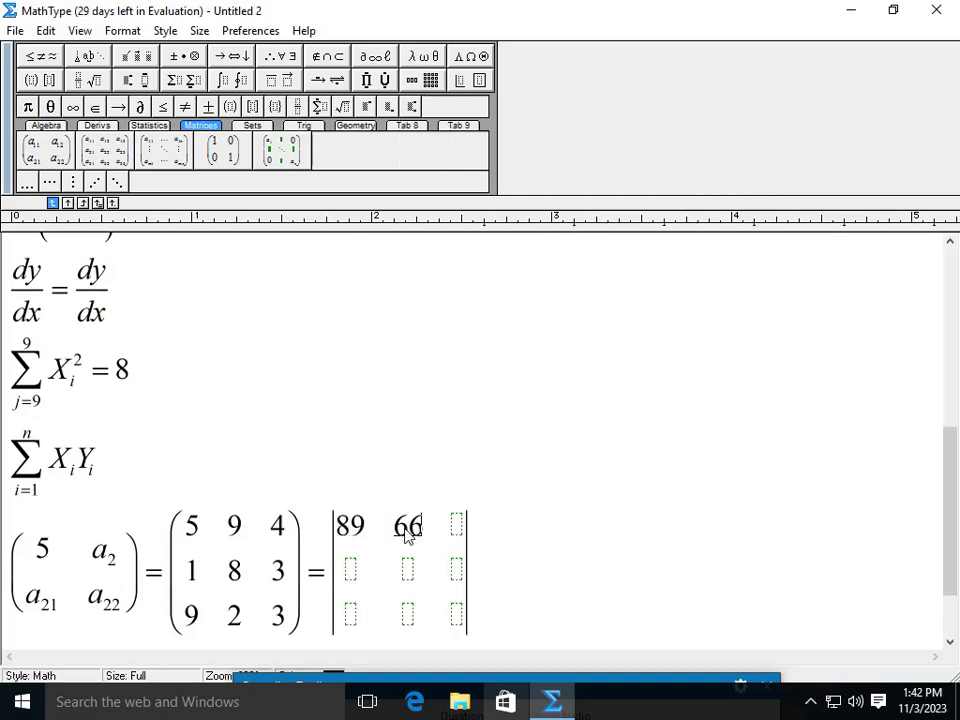
left_click(456, 521)
type("44")
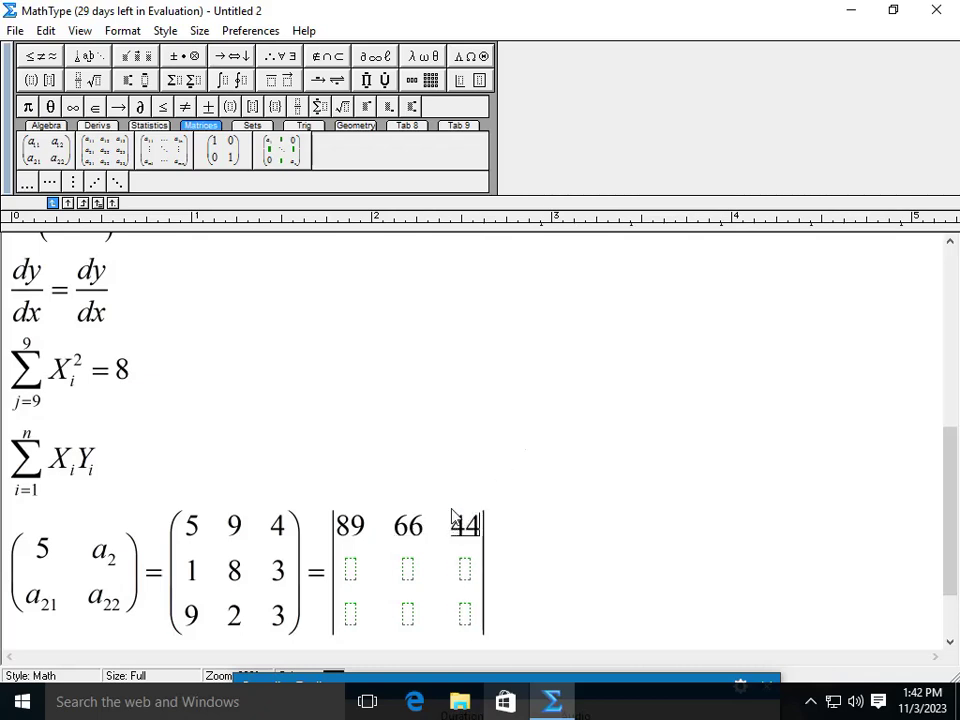
Fill the second row of the matrix in vertical bars with 9, 3, 1 and its third row with 5, 6, 6
left_click(351, 572)
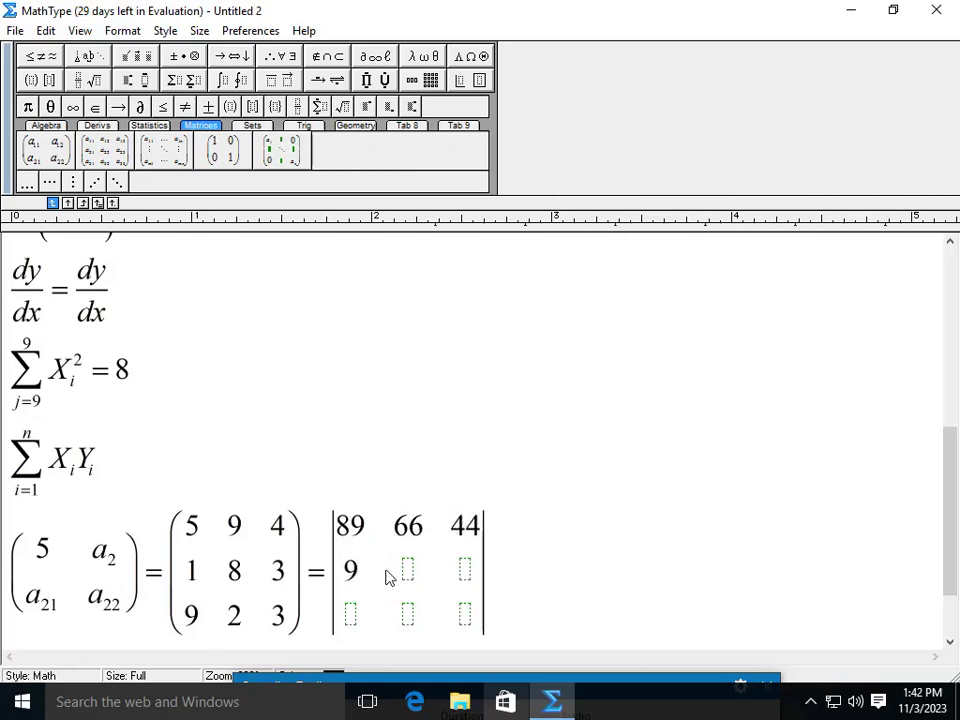
left_click(466, 573)
type("1")
left_click(350, 618)
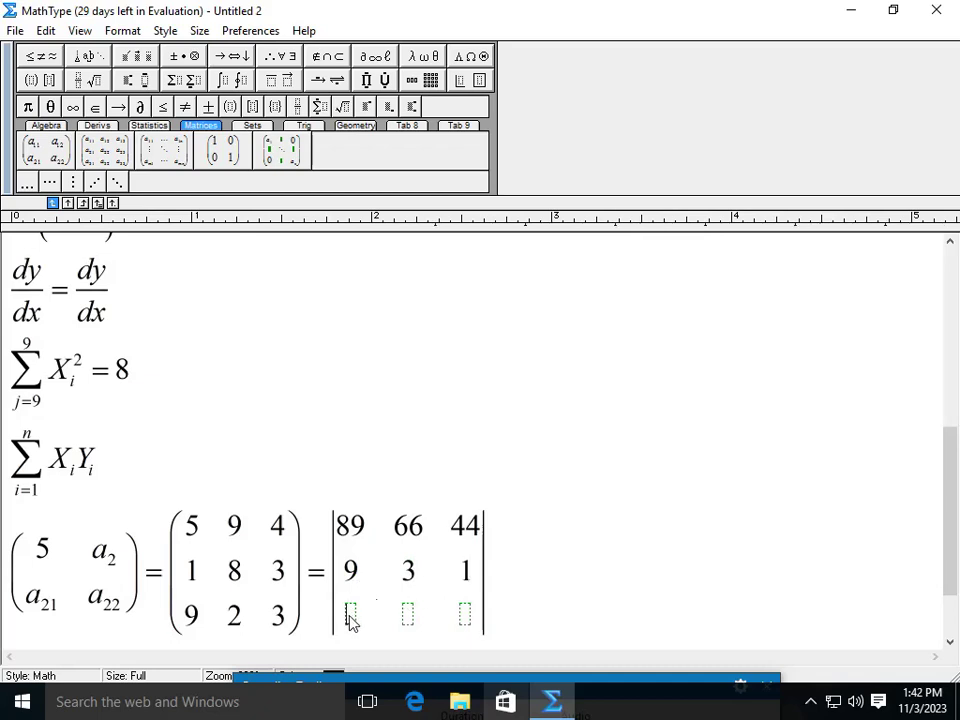
type("5")
left_click(412, 616)
type("6")
left_click(464, 620)
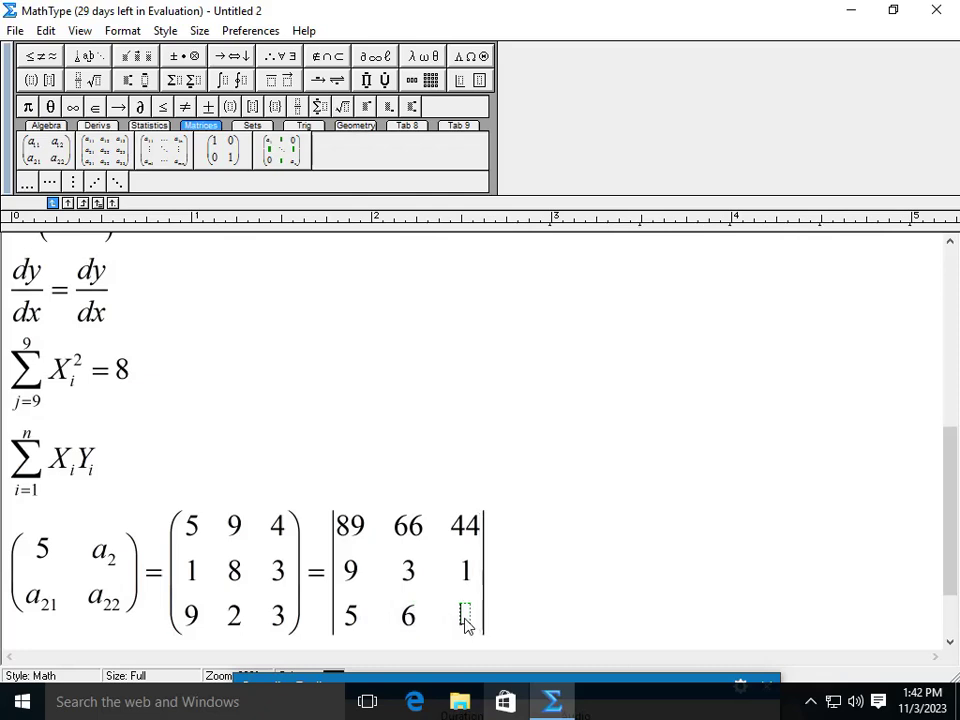
type("6")
Append an equals sign and the ready-made 2×2 identity matrix to the matrix line, and replace the identity matrix's upper-left entry with 5
left_click(510, 561)
type("=")
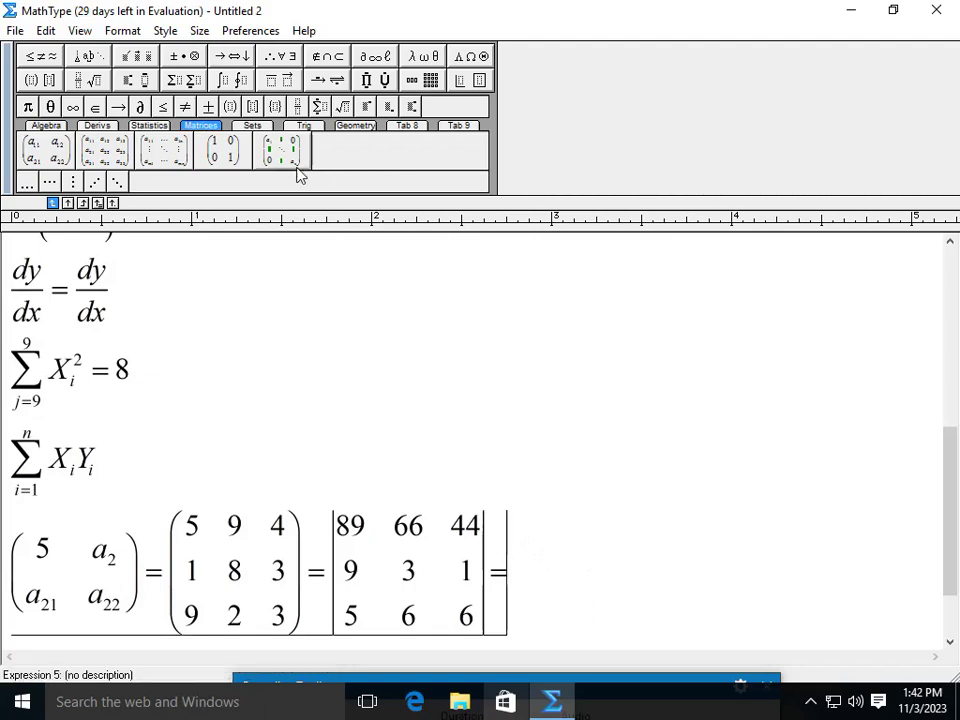
left_click(245, 148)
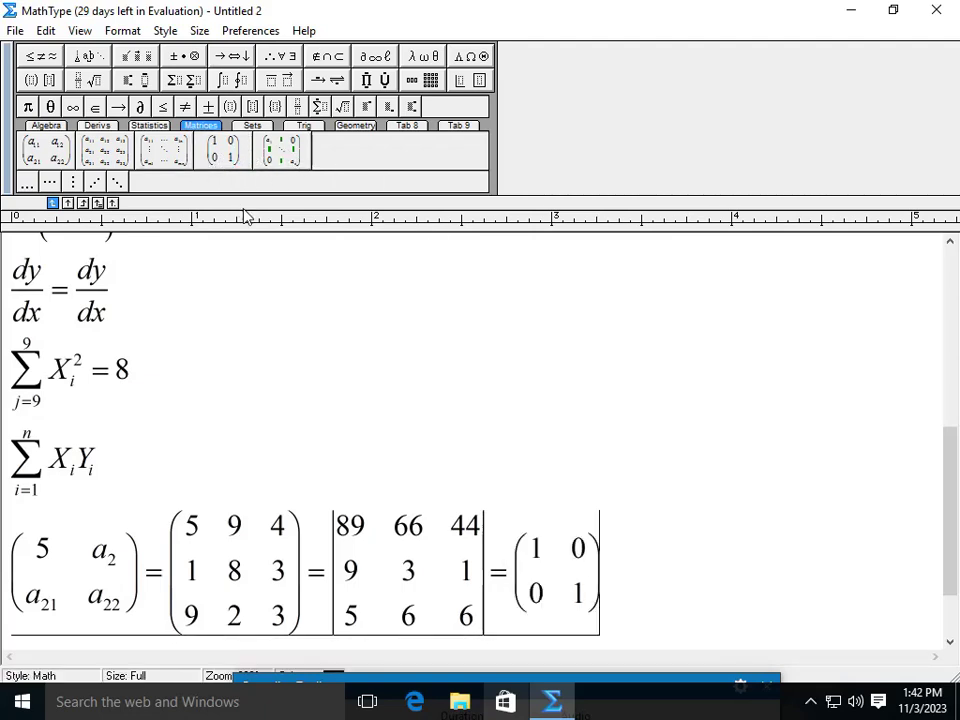
left_click(580, 549)
key("BackSpace")
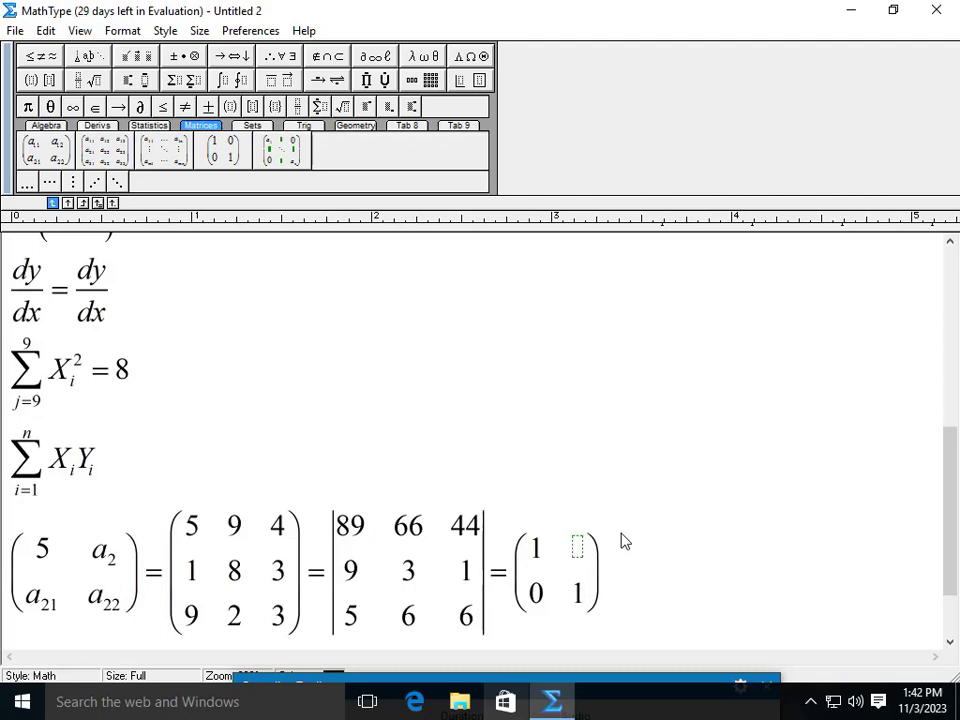
type("0")
left_click(534, 549)
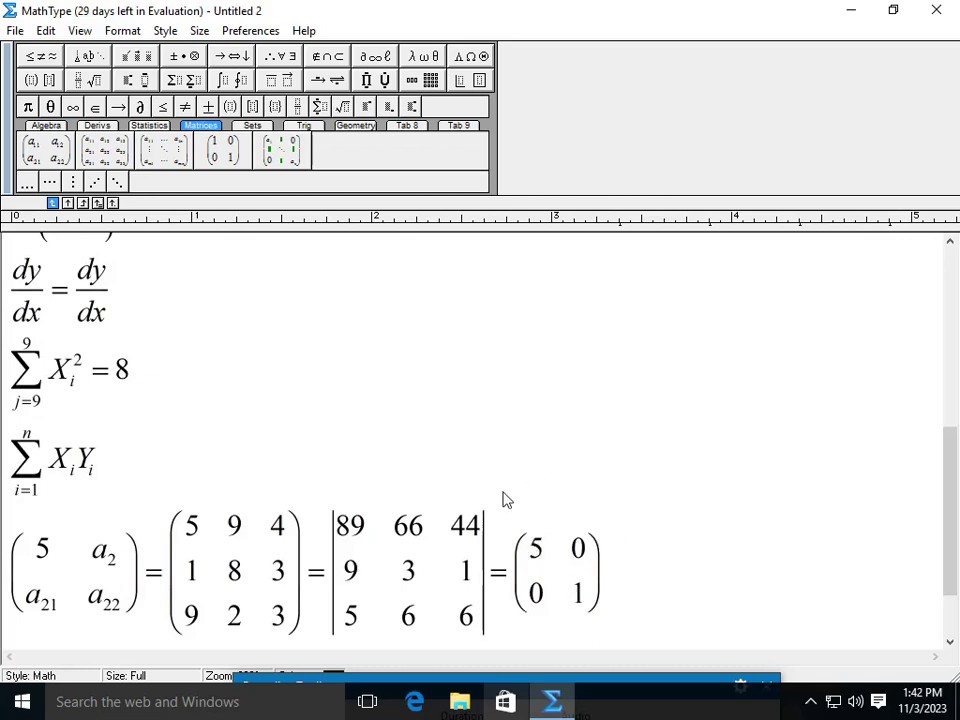
Add several empty lines below the matrix equation
left_click(610, 577)
key("Return")
key("Return")
key("Return")
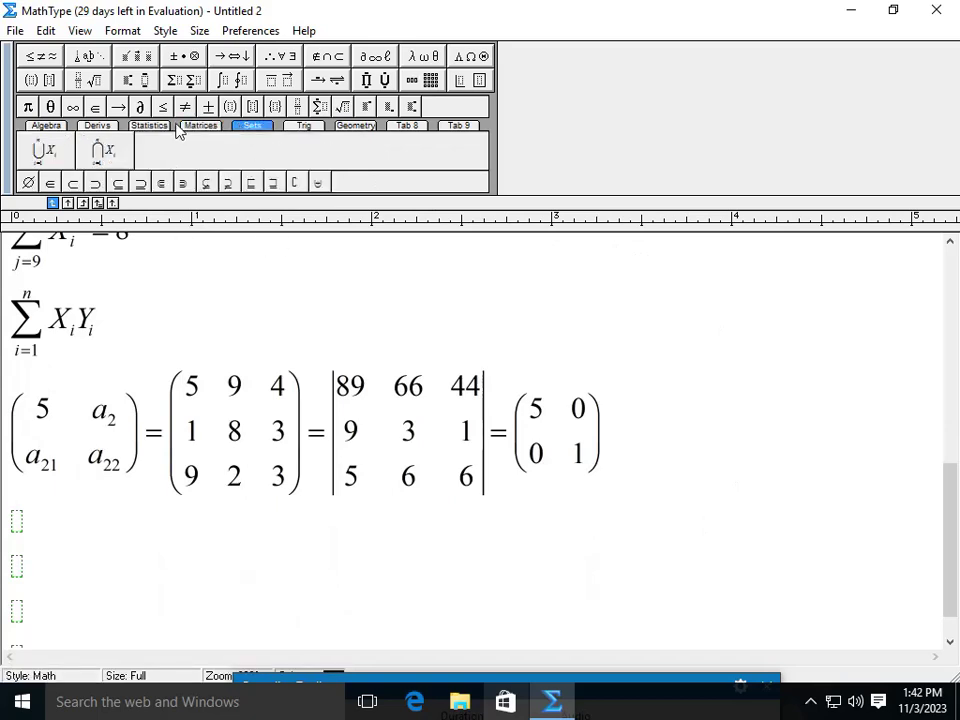
double_click(112, 427)
left_click(123, 421)
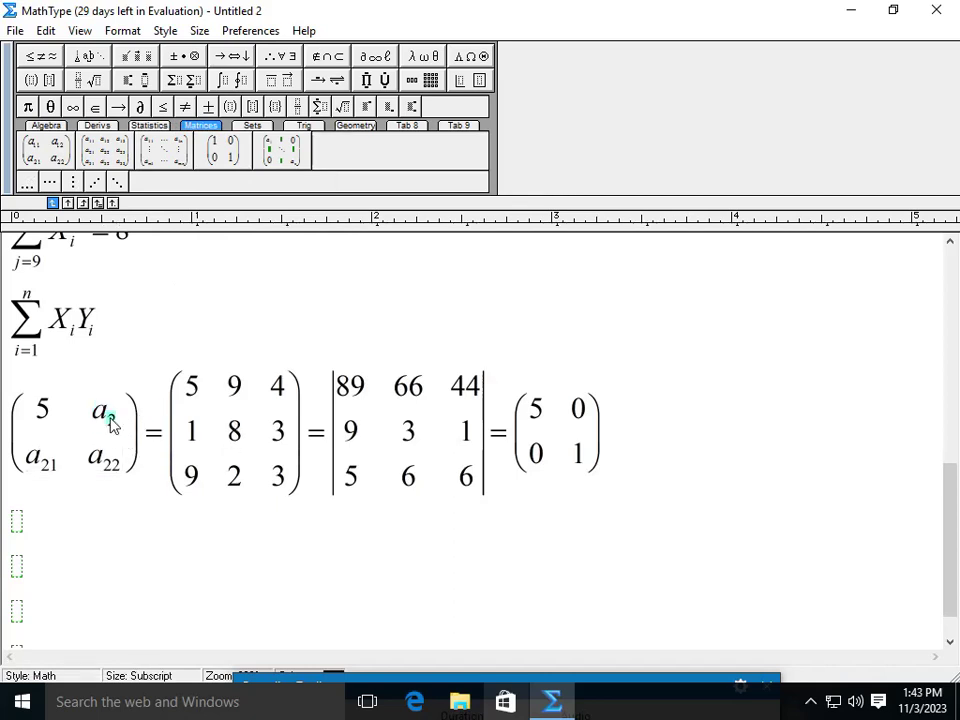
double_click(111, 421)
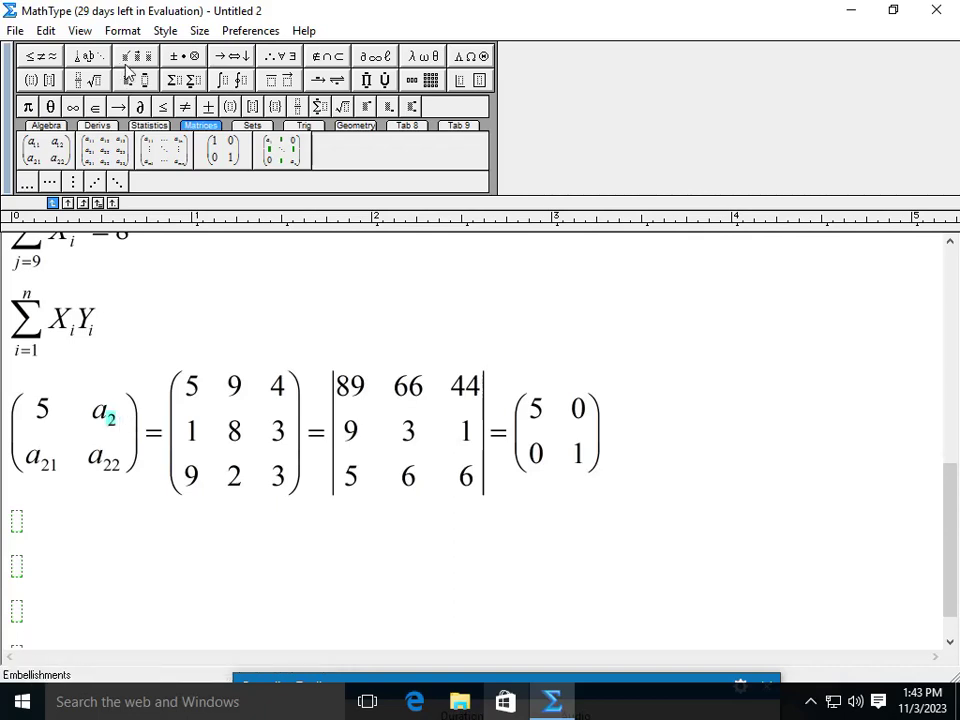
Insert the ready-made union of X_i expression on the first empty line below the matrices and change its upper limit to 2
left_click(253, 127)
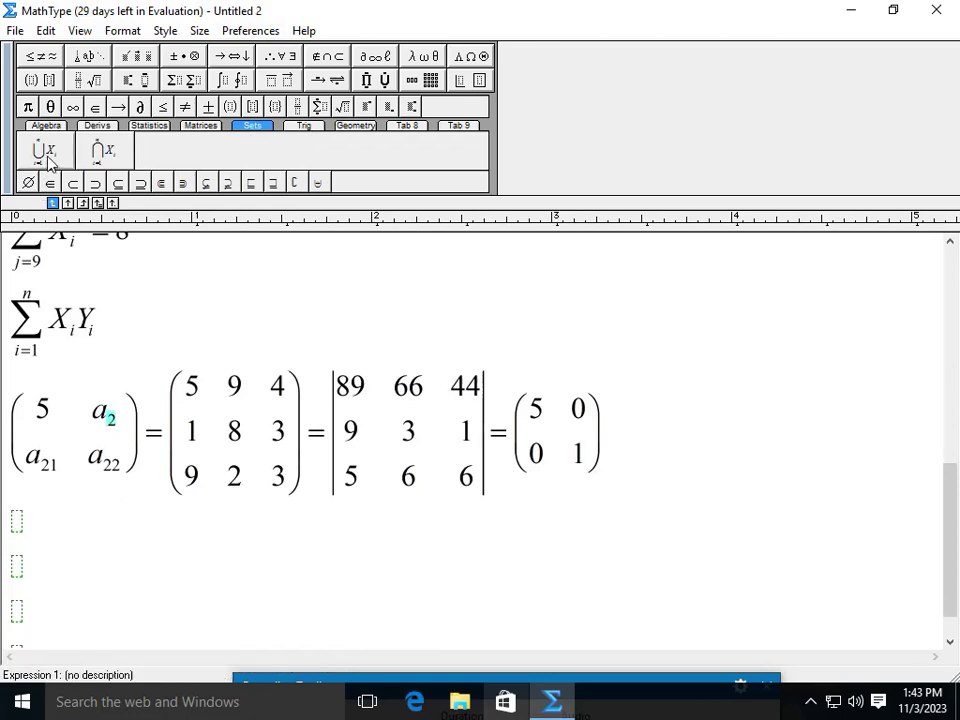
left_click(15, 520)
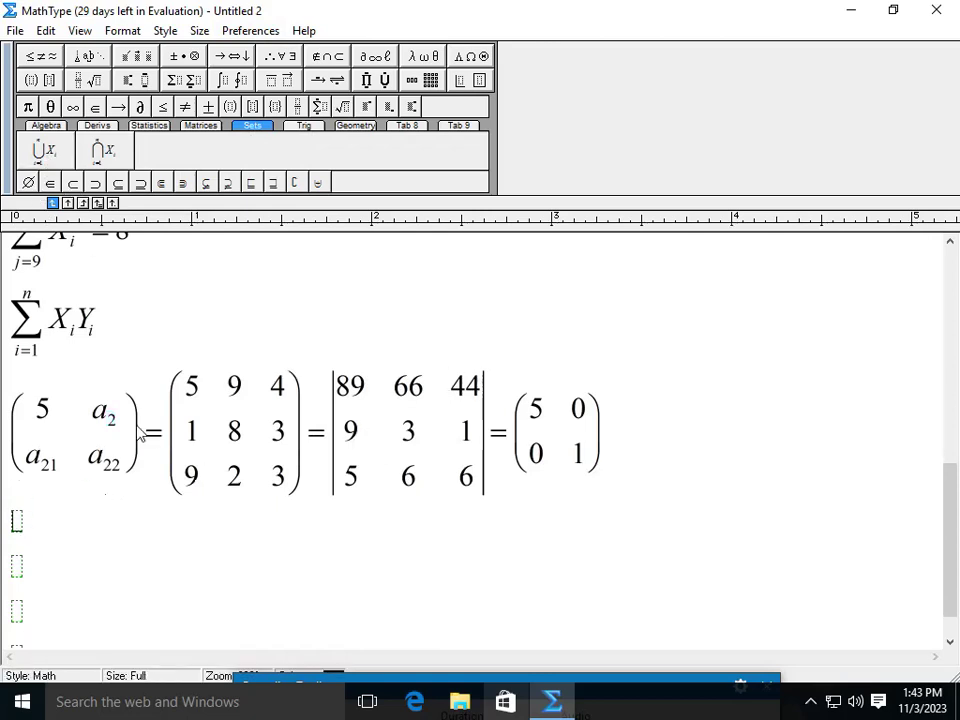
left_click(35, 153)
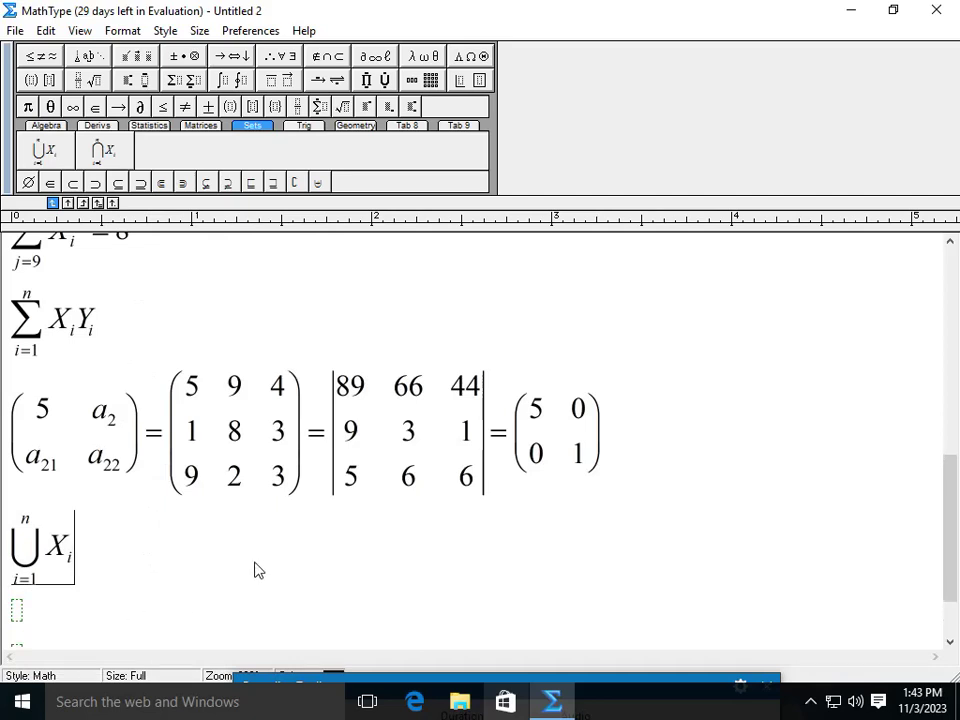
left_click(26, 521)
left_click(28, 520)
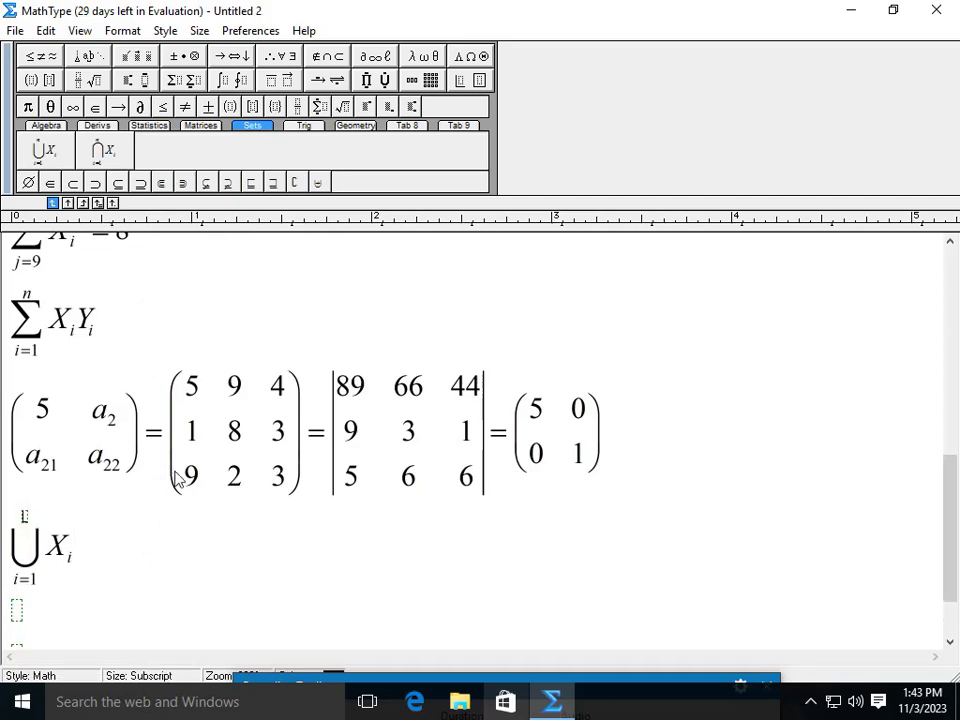
left_click(66, 553)
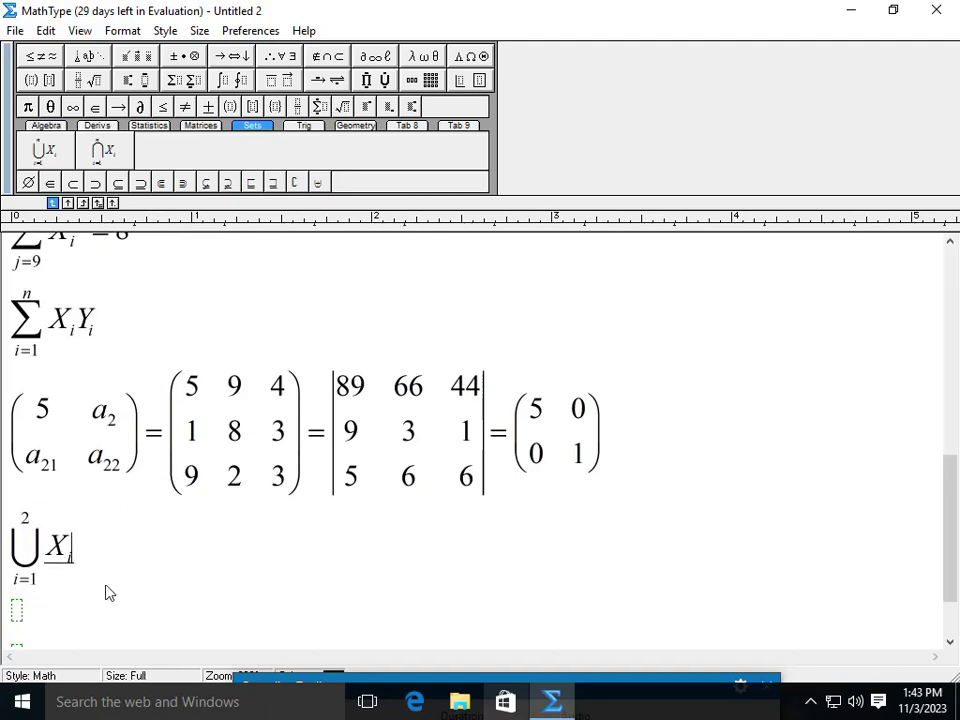
Append the ready-made trigonometry expressions sin⁻¹θ, Opposite/Hypotenuse and (π/2 − θ) after the union expression
left_click(78, 517)
left_click(303, 127)
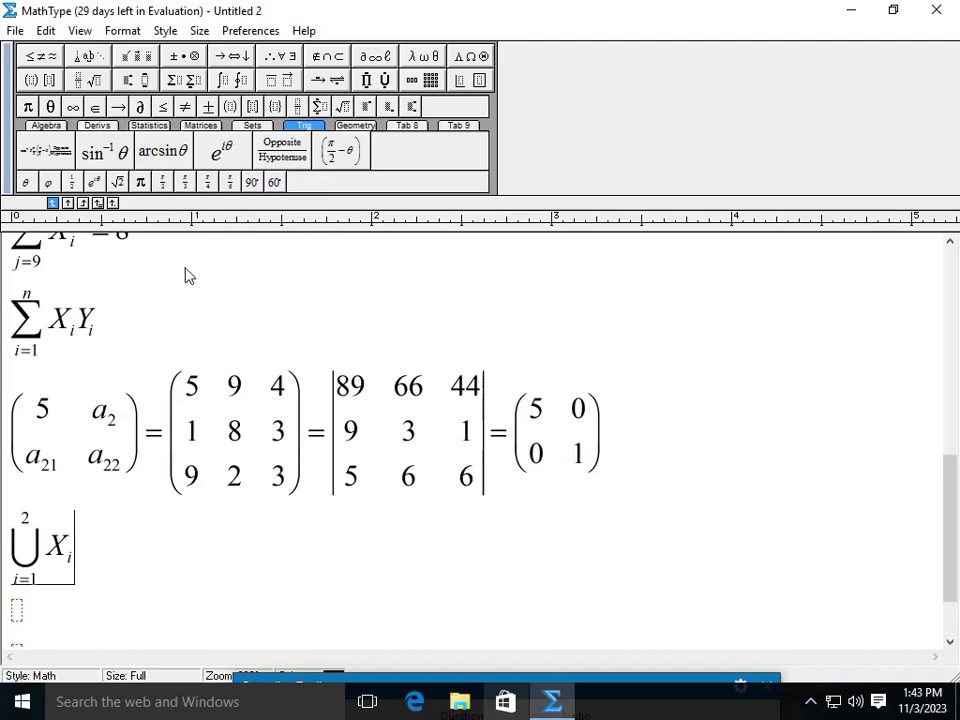
left_click(105, 151)
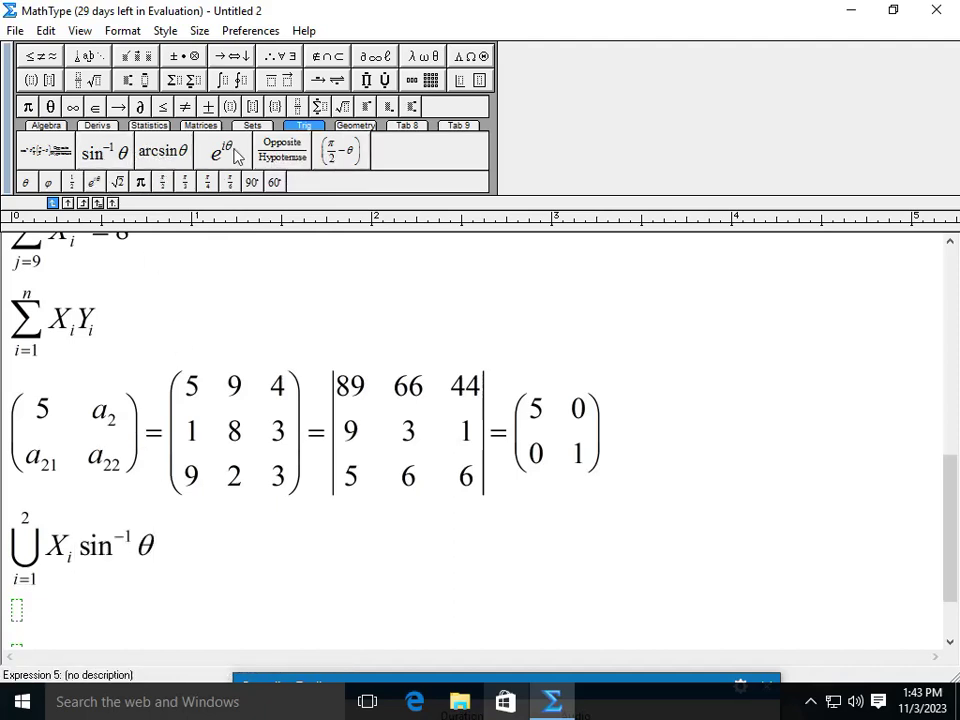
left_click(281, 150)
left_click(330, 152)
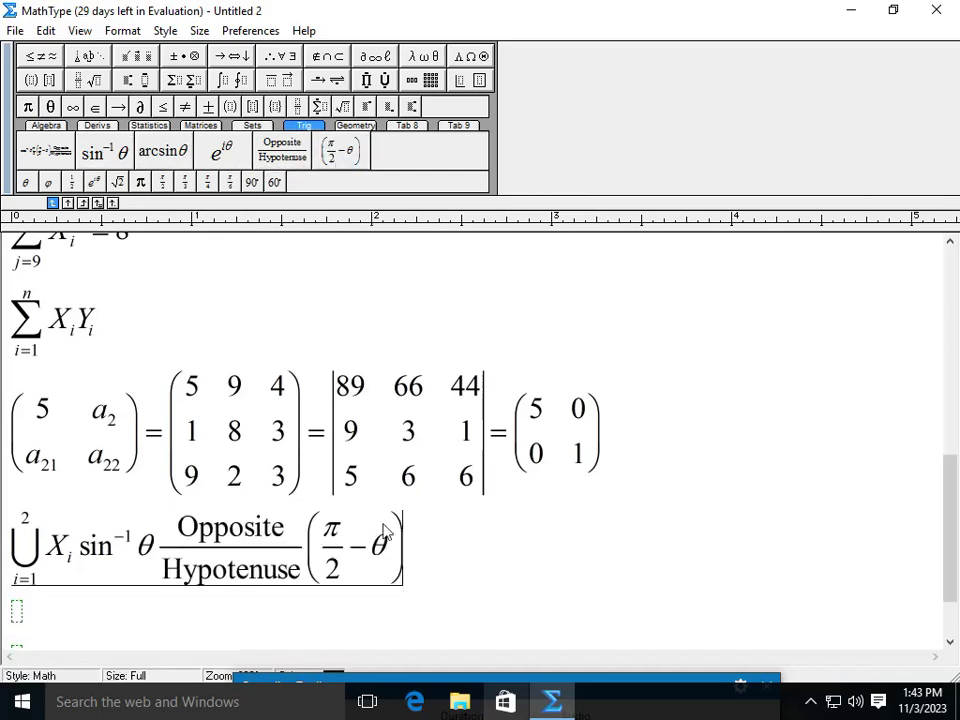
Change the fraction π/2 inside the parentheses to 22/7 and end the expression with = 69
key("BackSpace")
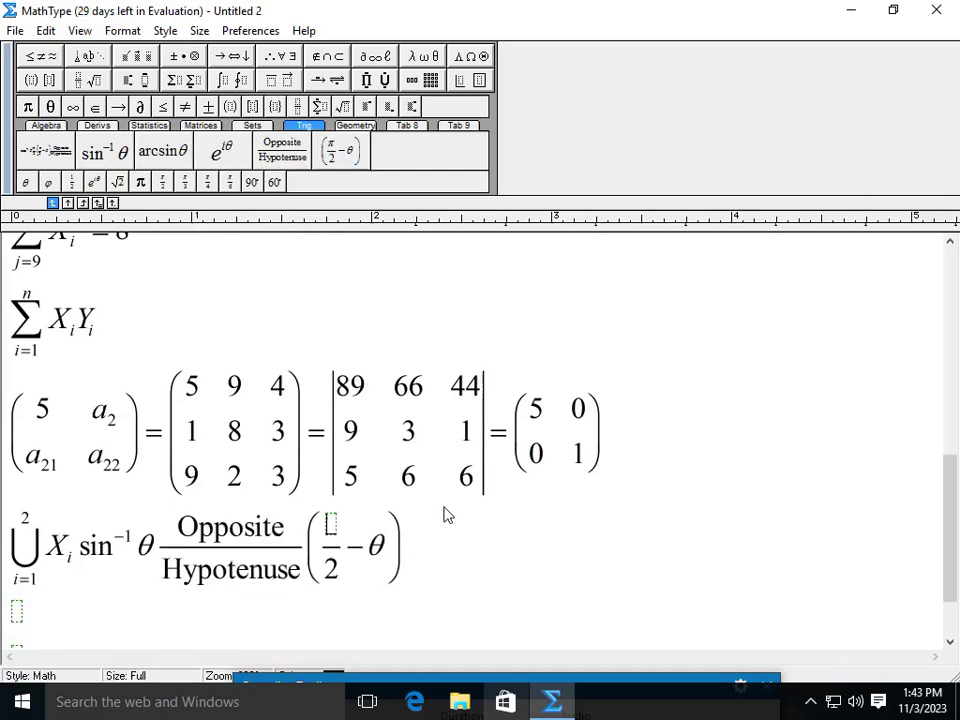
type("22")
left_click(348, 574)
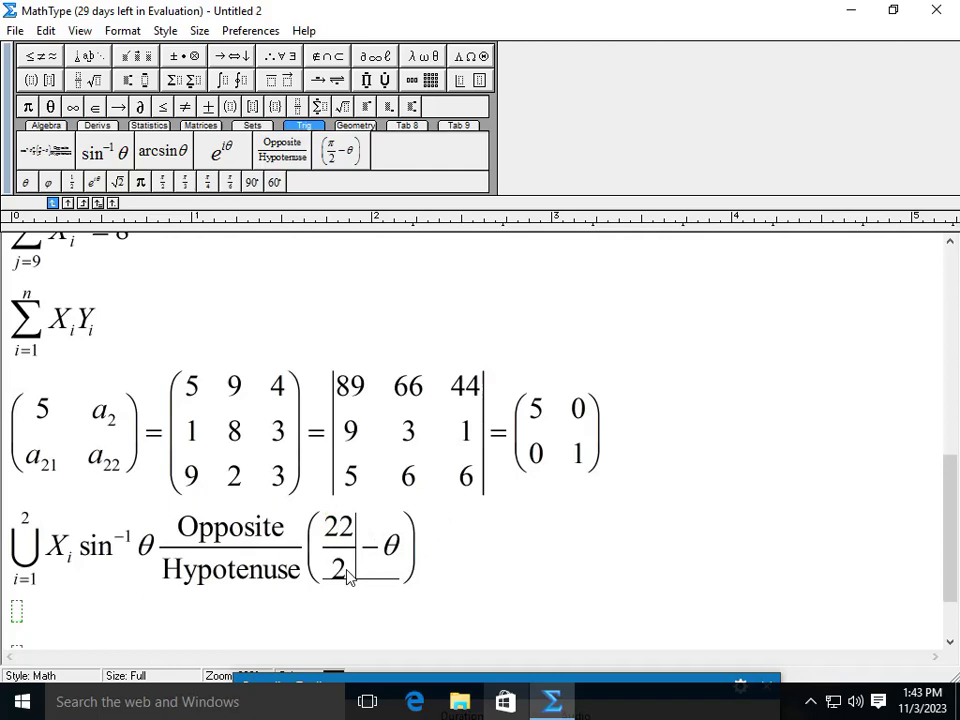
key("BackSpace")
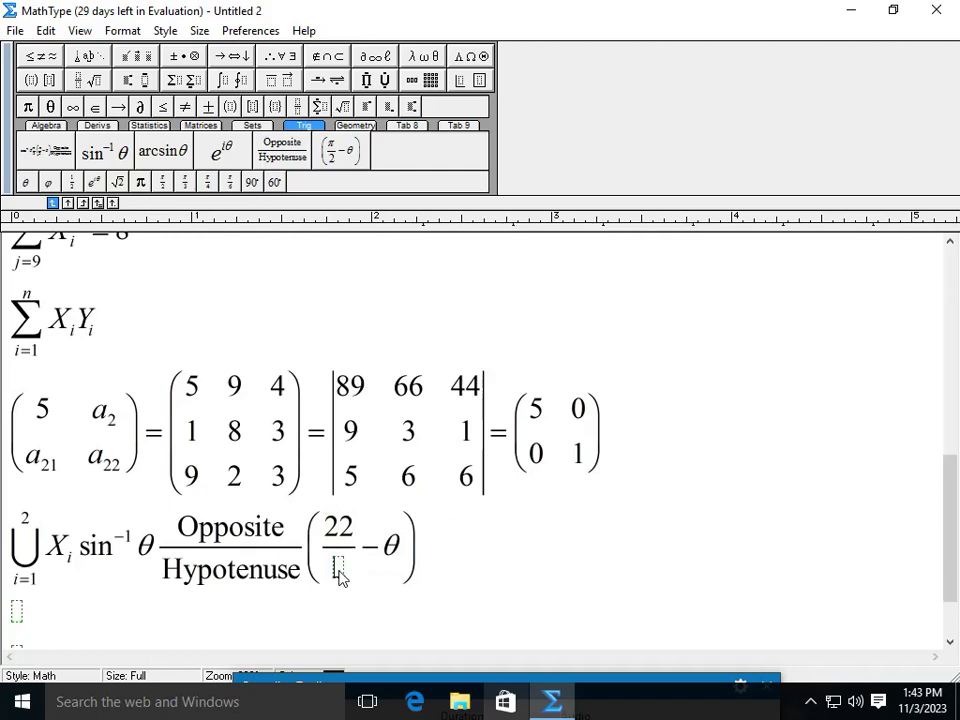
type("7")
left_click(401, 552)
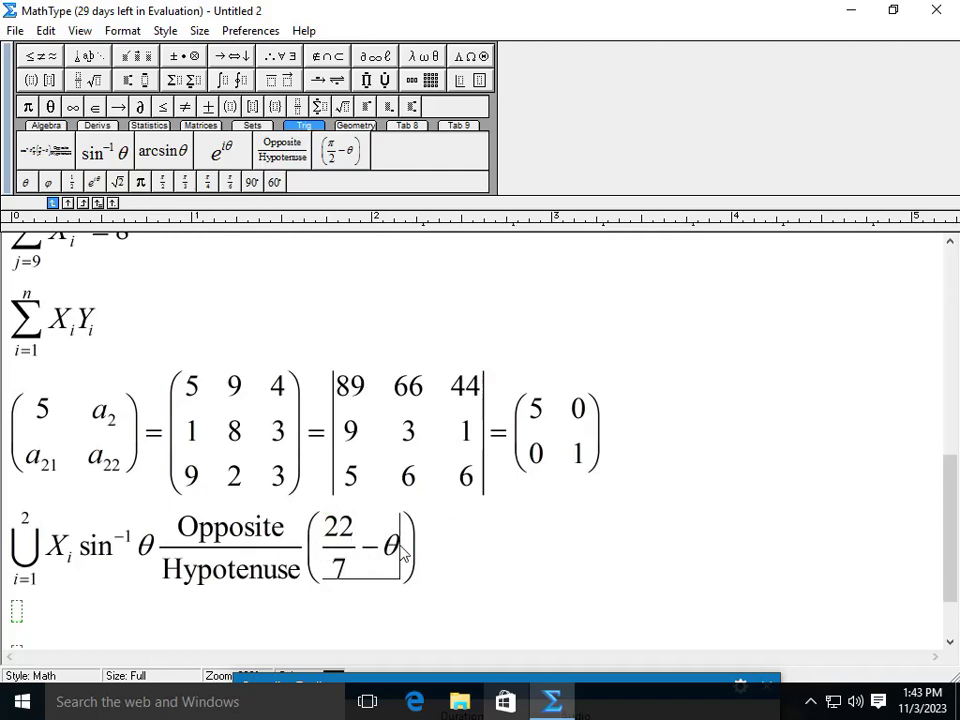
left_click(467, 563)
type("= 69")
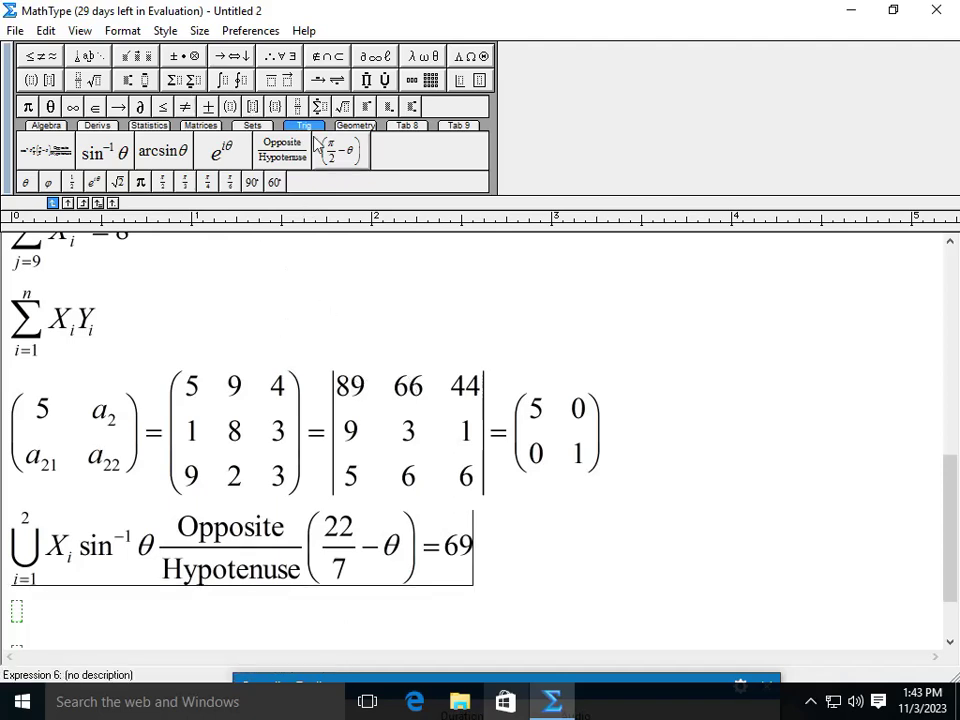
Insert the ready-made geometry expression △ABC on the empty line below the union expression
left_click(347, 127)
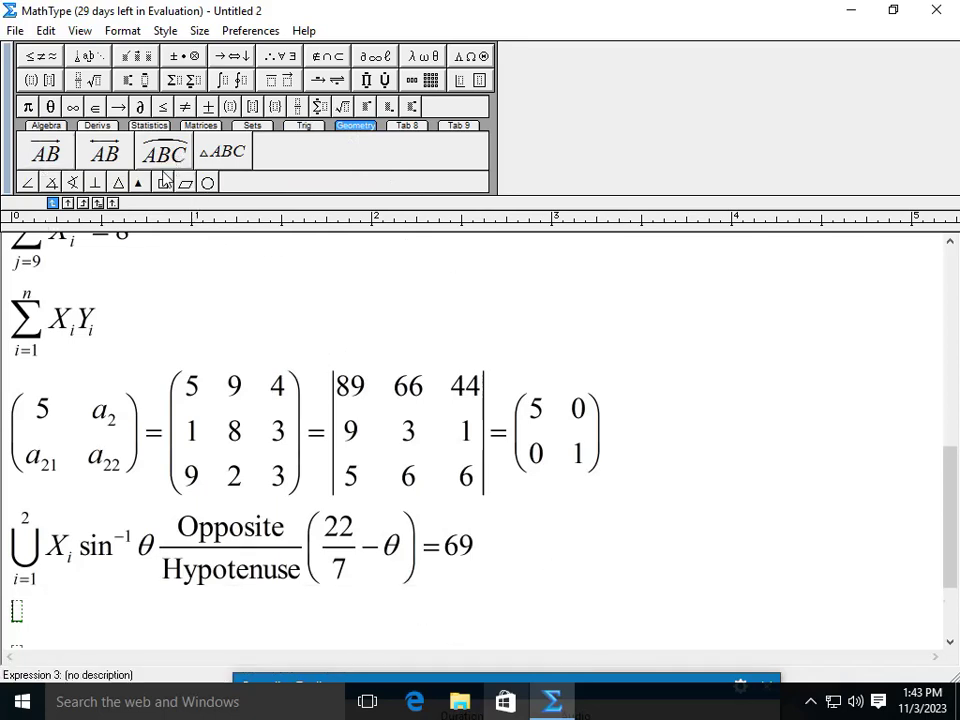
mouse_move(641, 581)
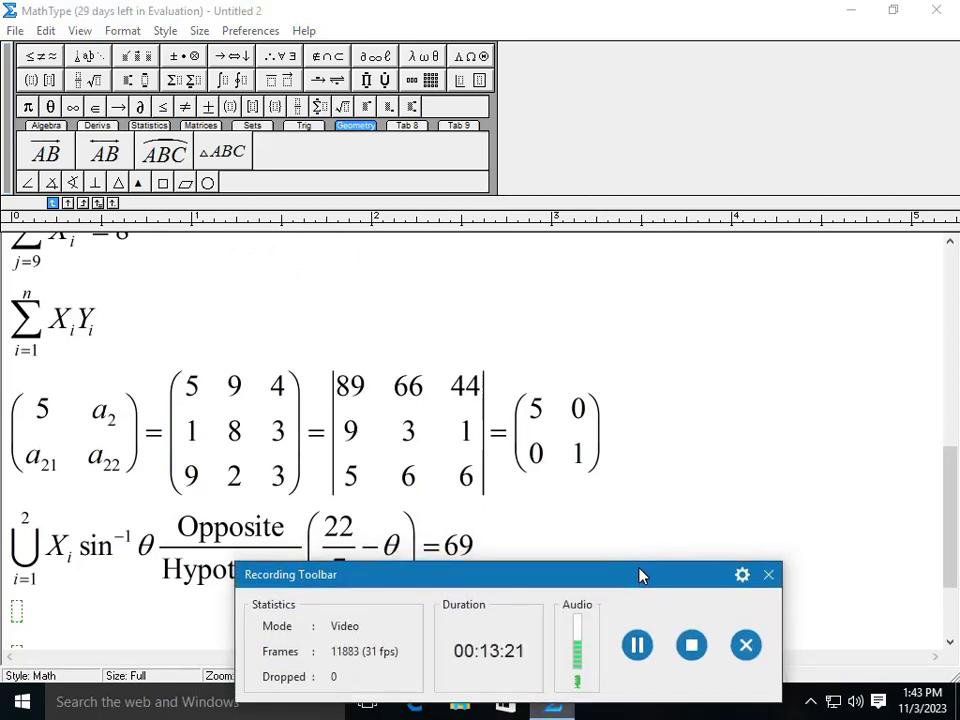
left_click_drag(639, 574, 628, 665)
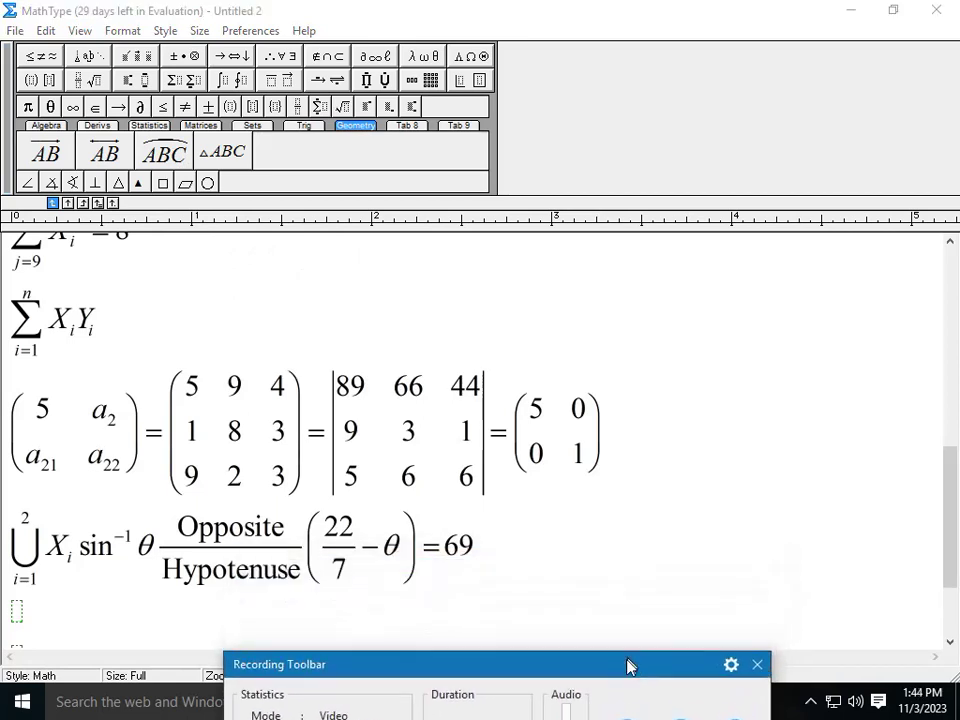
left_click(212, 151)
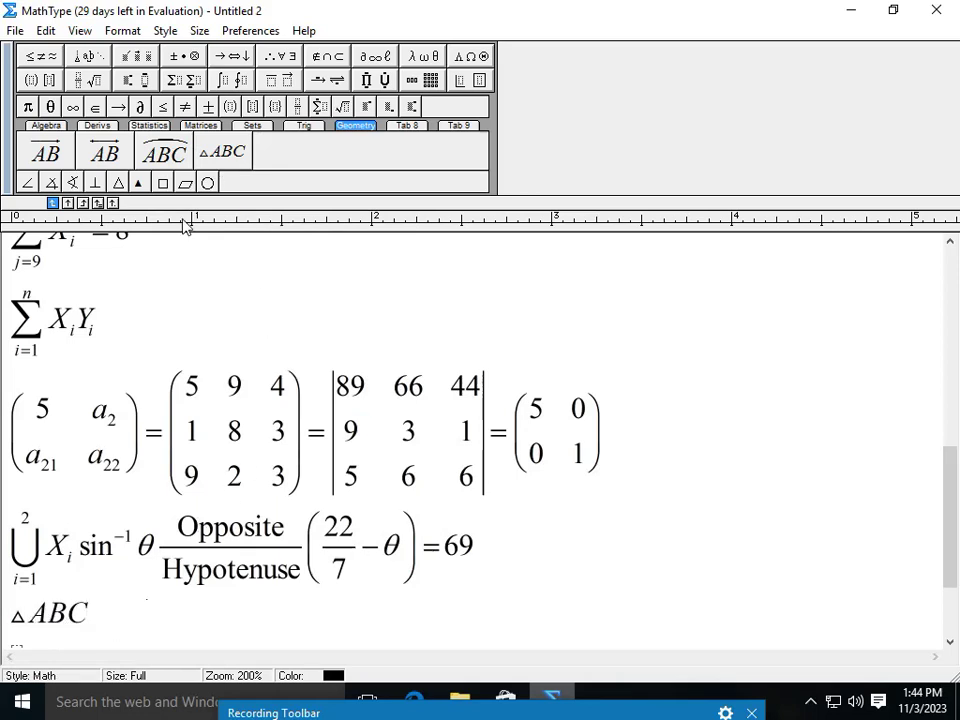
Append the ready-made AB expression with a double-headed arrow after △ABC and add line breaks inside and below it
left_click(103, 153)
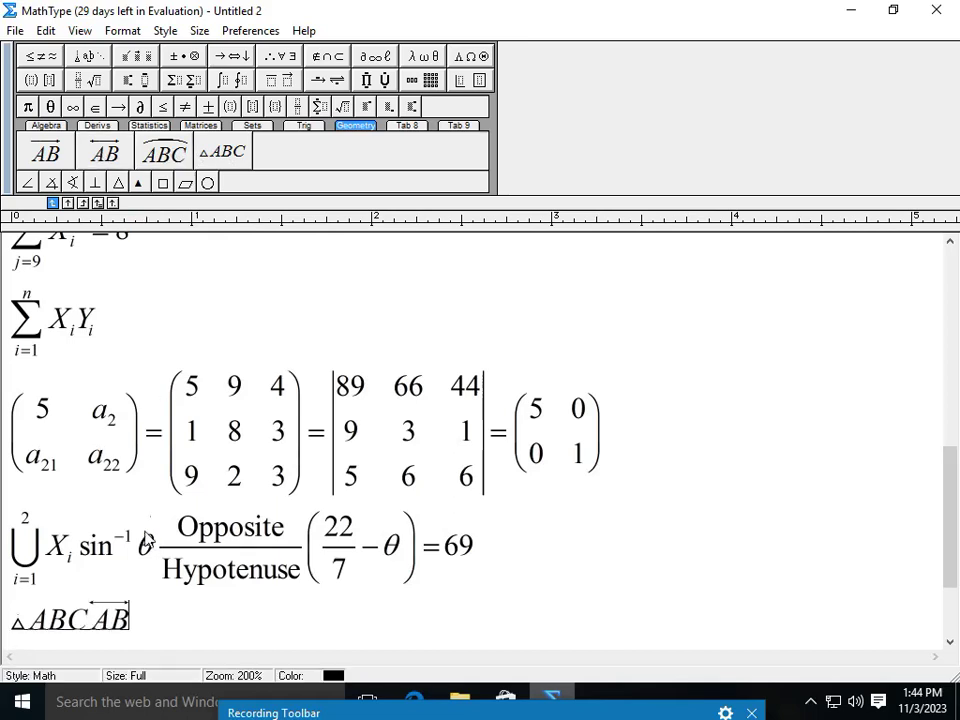
left_click(103, 628)
key("Return")
key("Return")
key("Return")
key("Return")
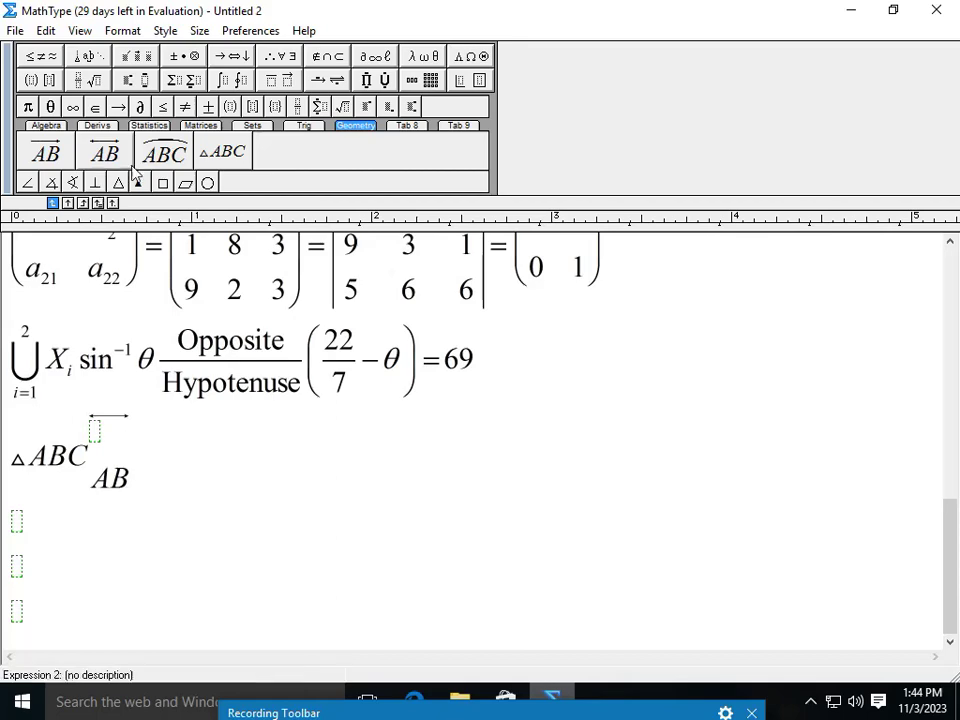
Append the triangle, square and measured-angle symbols after the AB expression on the △ABC line
scroll(224, 405, "up", 8)
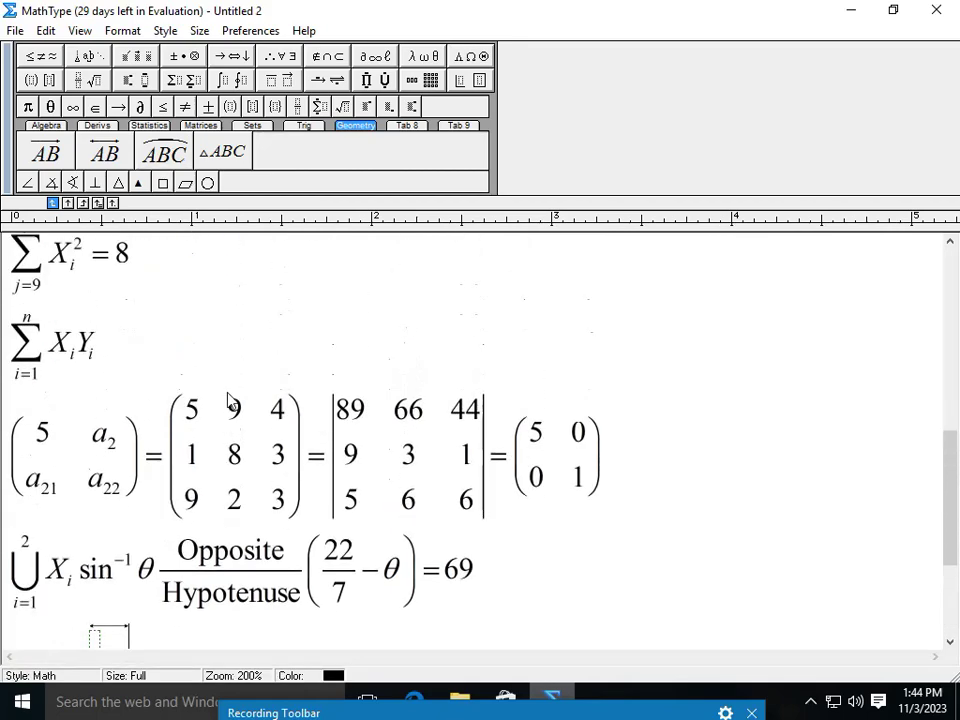
scroll(201, 362, "down", 5)
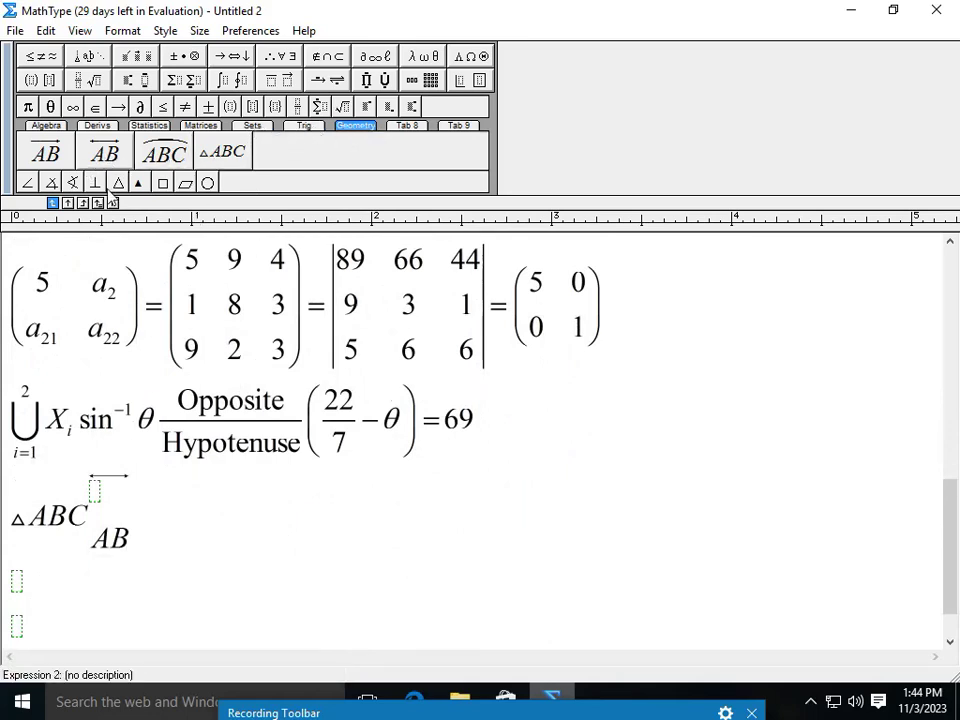
left_click(118, 183)
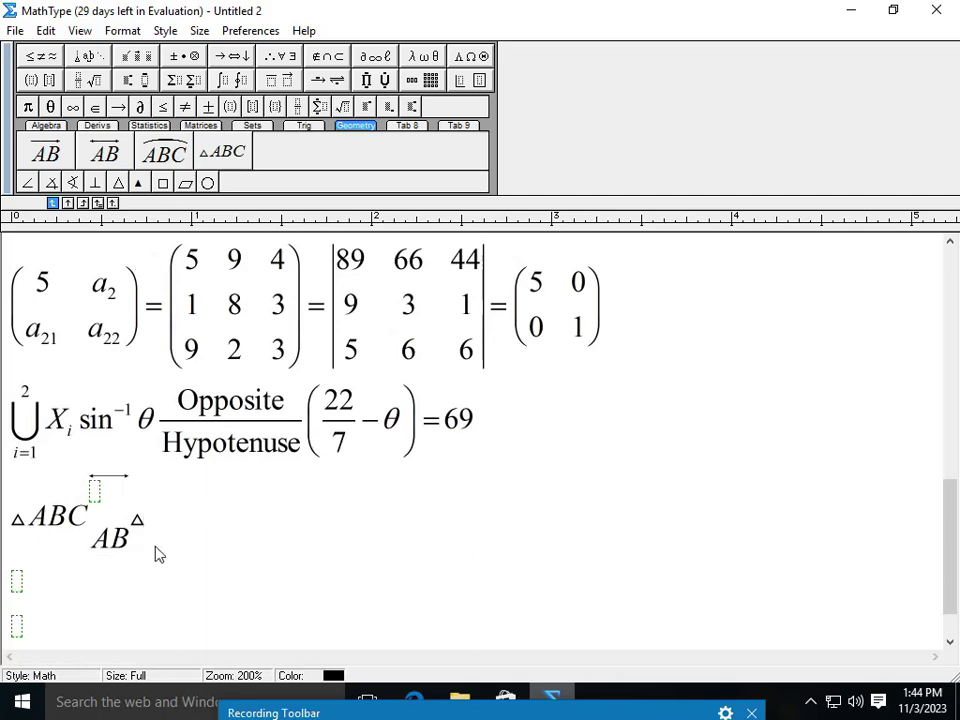
left_click(162, 185)
left_click(48, 184)
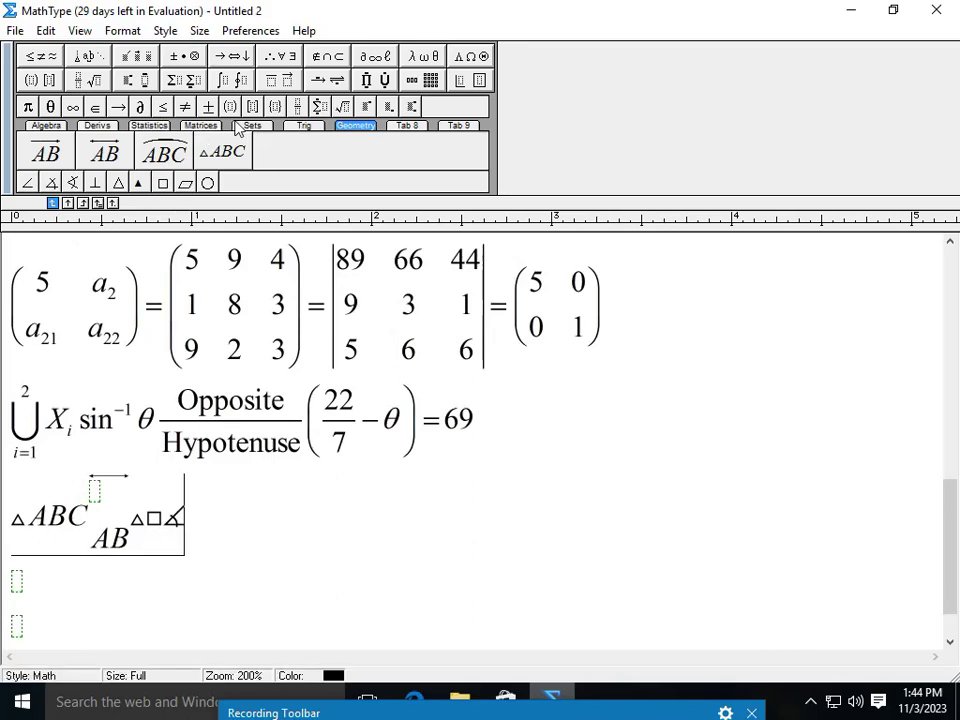
Insert an integral on its own line below the geometry symbols with upper limit 2, lower limit 3 and integrand 23
mouse_move(222, 80)
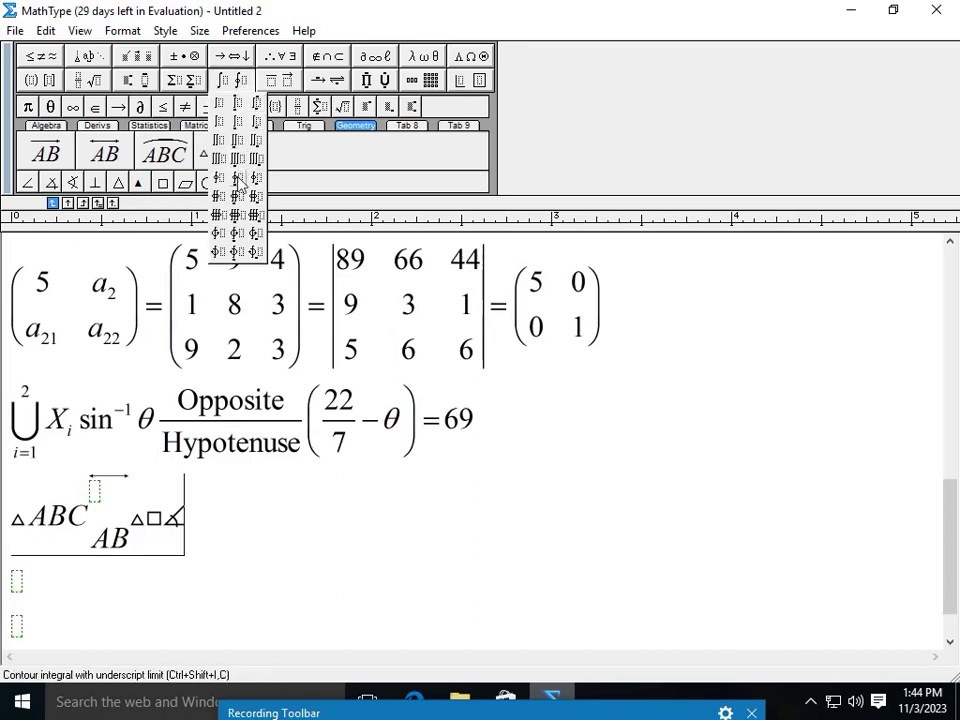
left_click(243, 108)
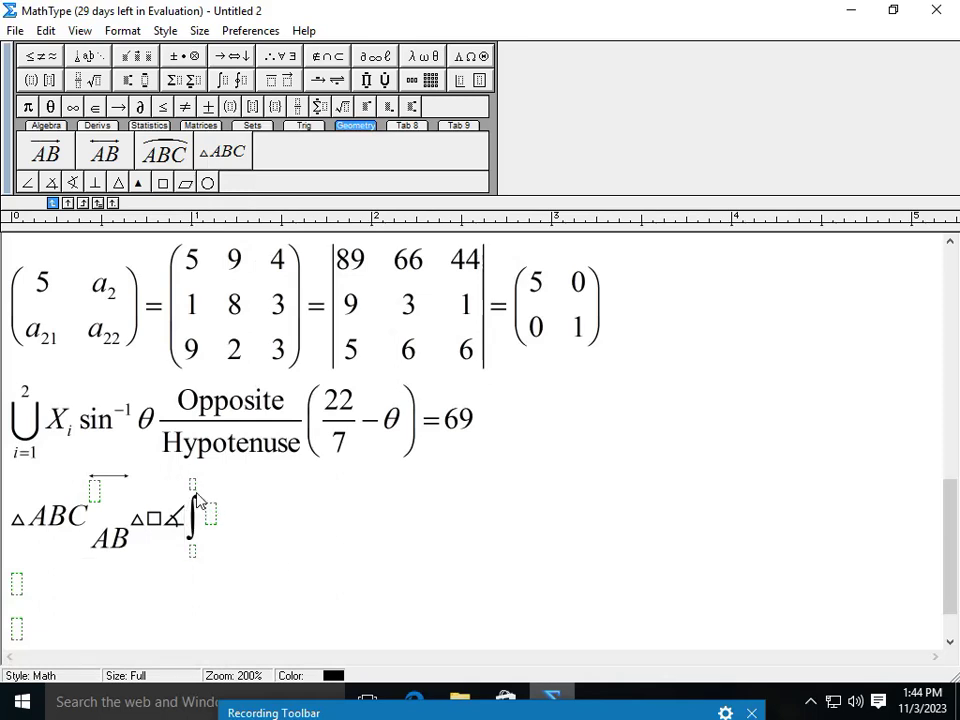
key("Return")
scroll(41, 456, "down", 2)
left_click(17, 487)
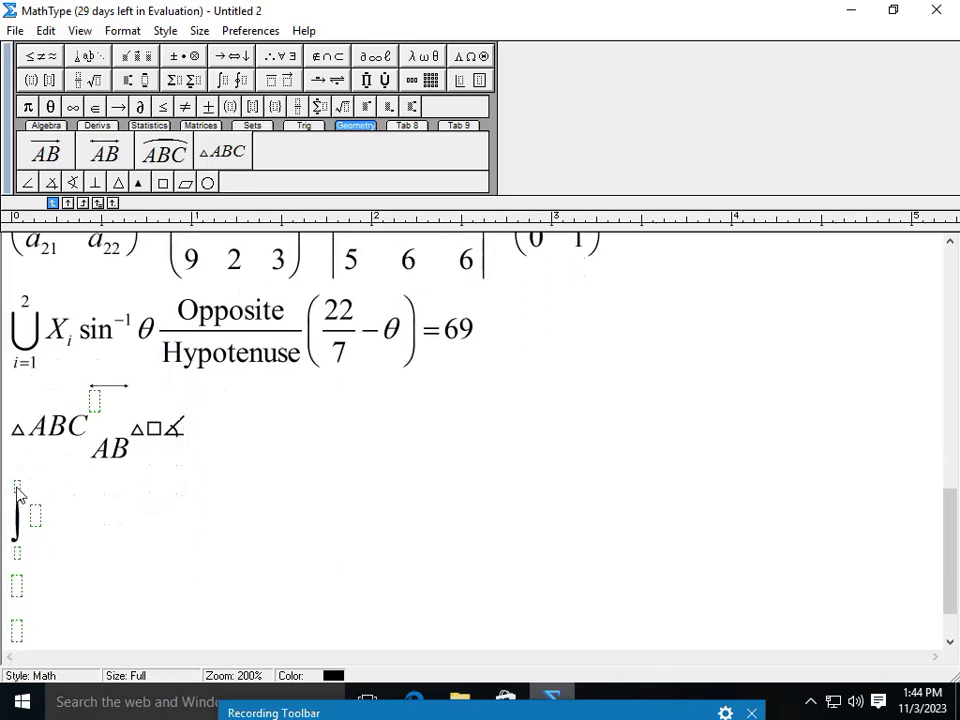
type("2")
left_click(35, 516)
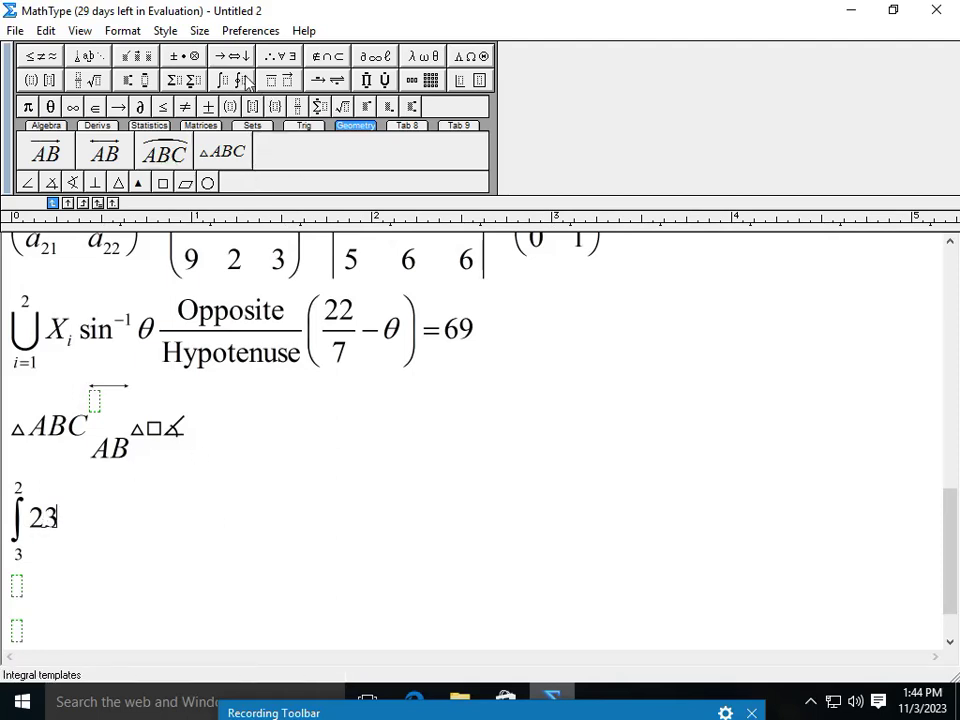
left_click(132, 80)
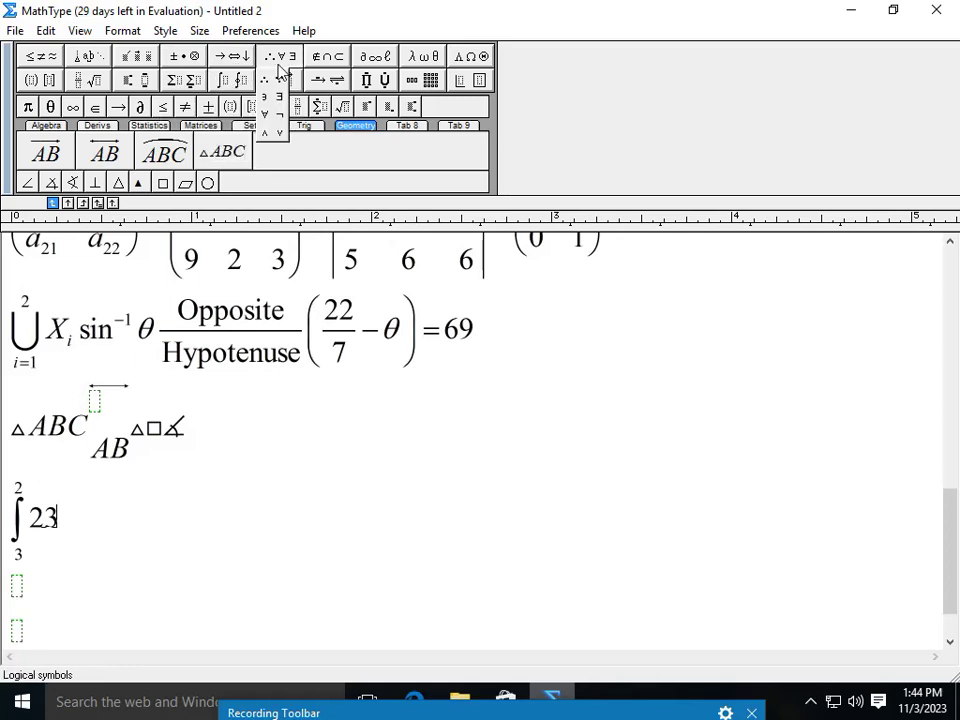
mouse_move(469, 62)
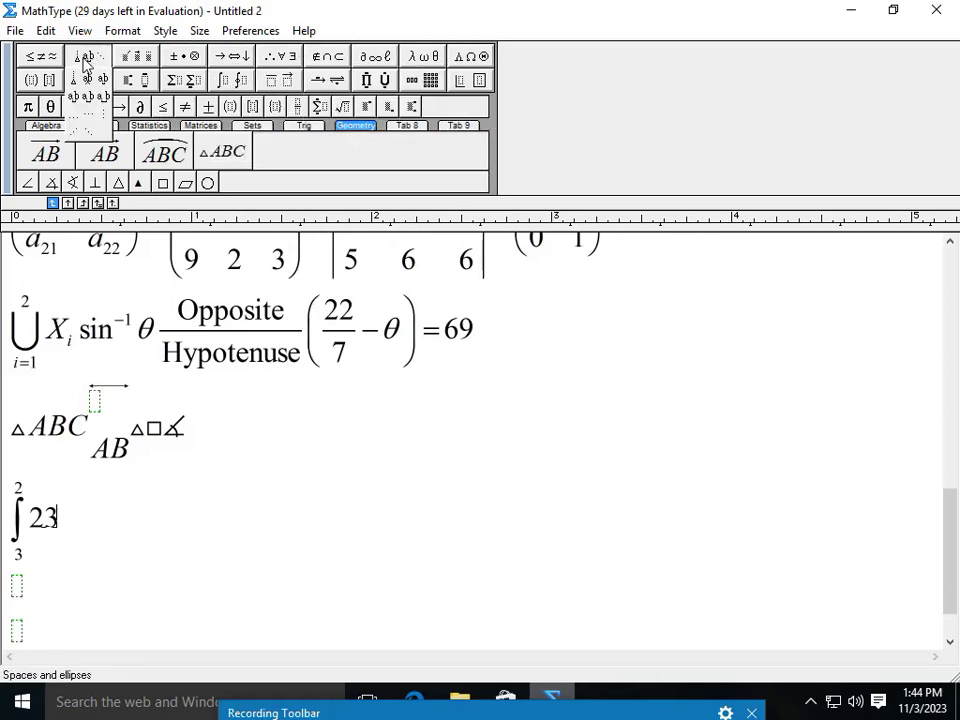
mouse_move(157, 85)
mouse_move(85, 85)
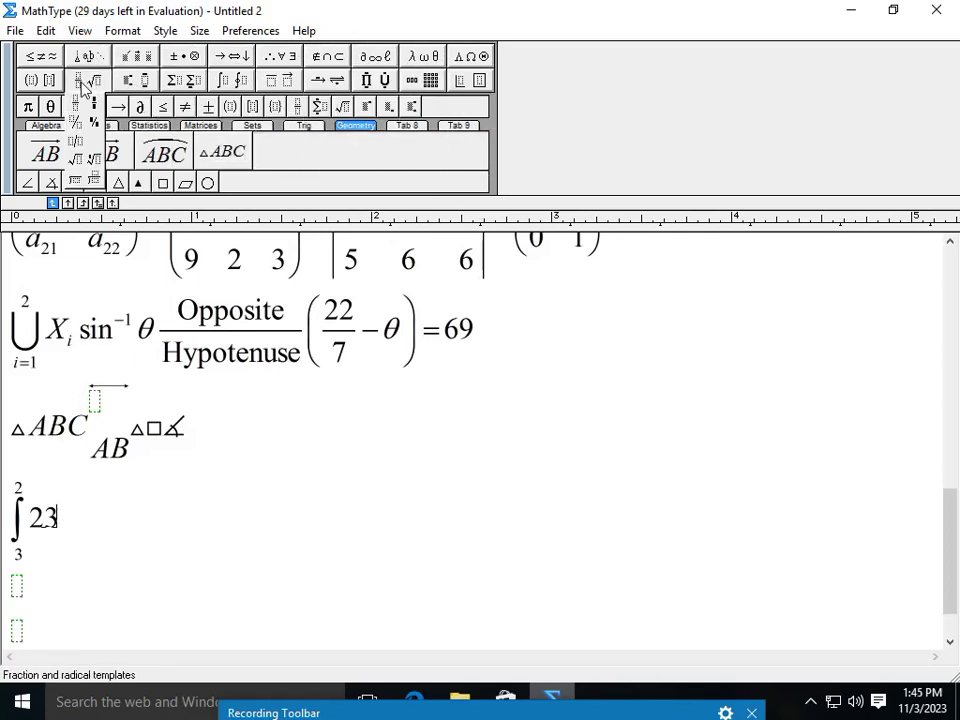
mouse_move(33, 86)
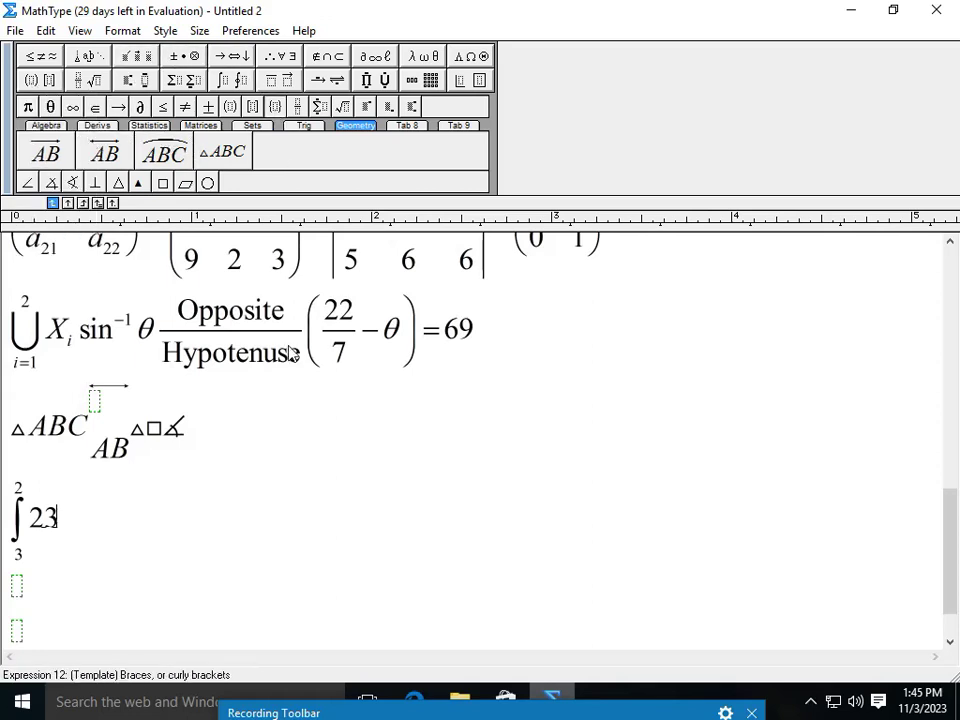
Select and copy the expressions from x² + 4x − 5y² = 0 through the 5!/(8!(2 − r)!) = line
scroll(255, 425, "up", 15)
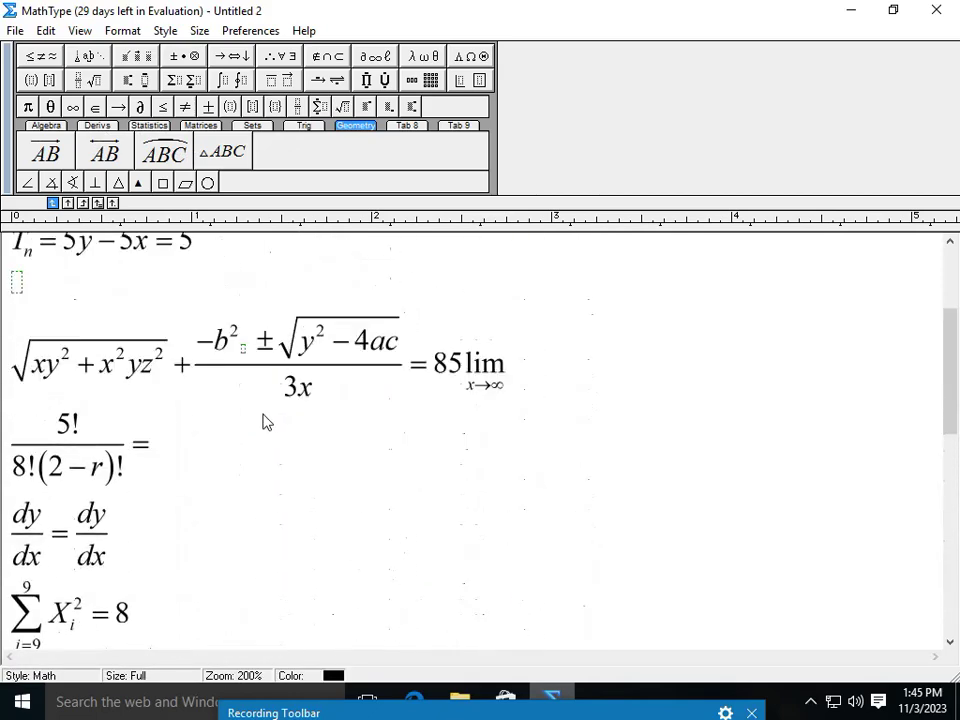
scroll(267, 430, "up", 3)
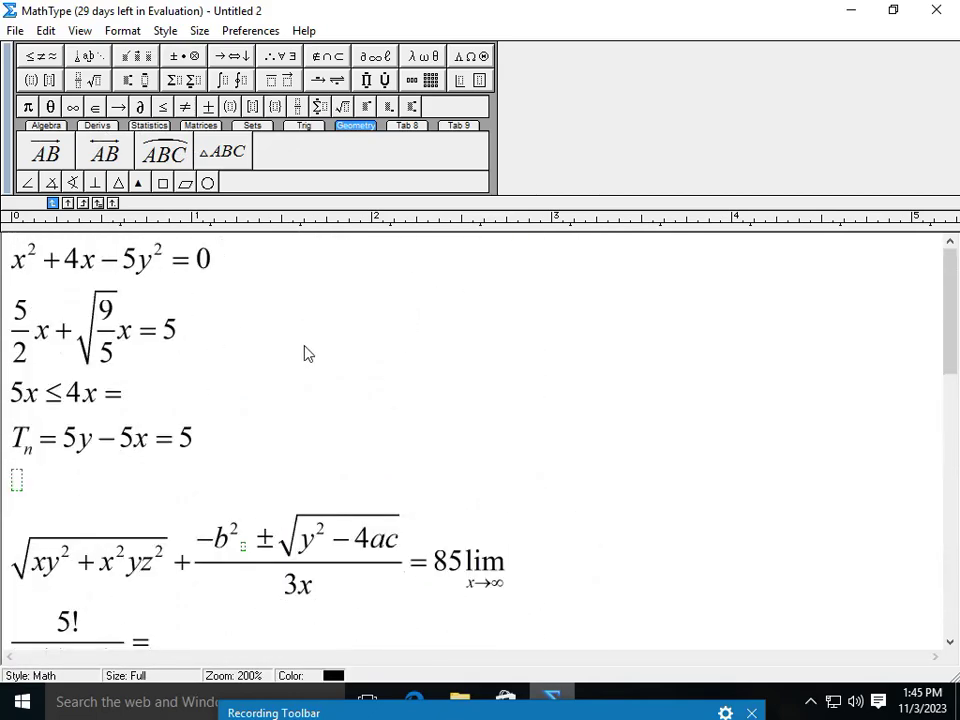
scroll(320, 372, "down", 14)
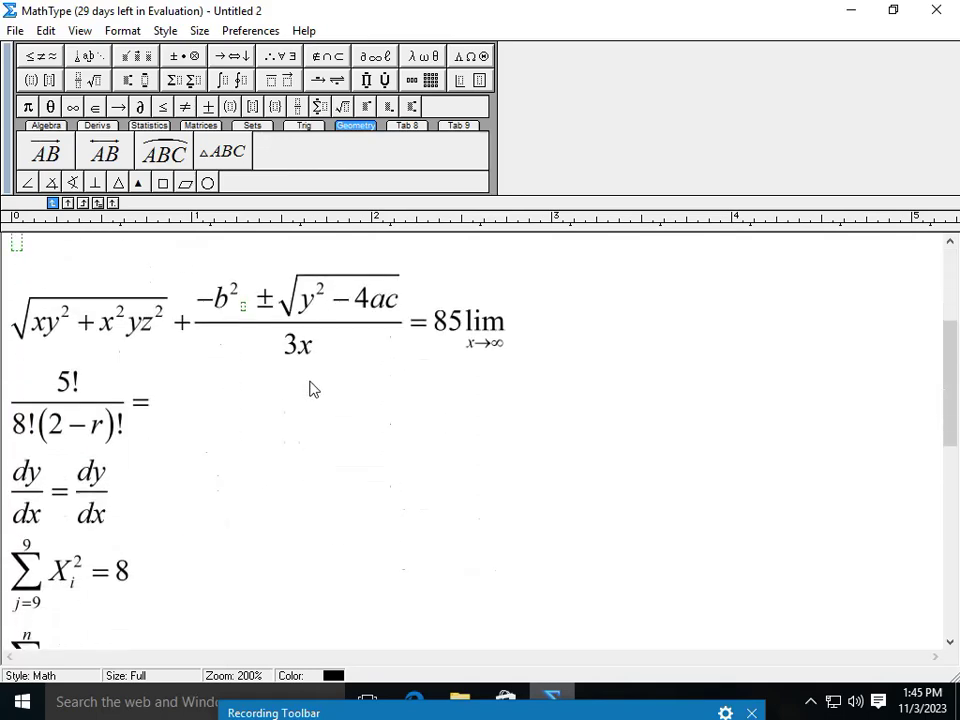
scroll(300, 407, "up", 14)
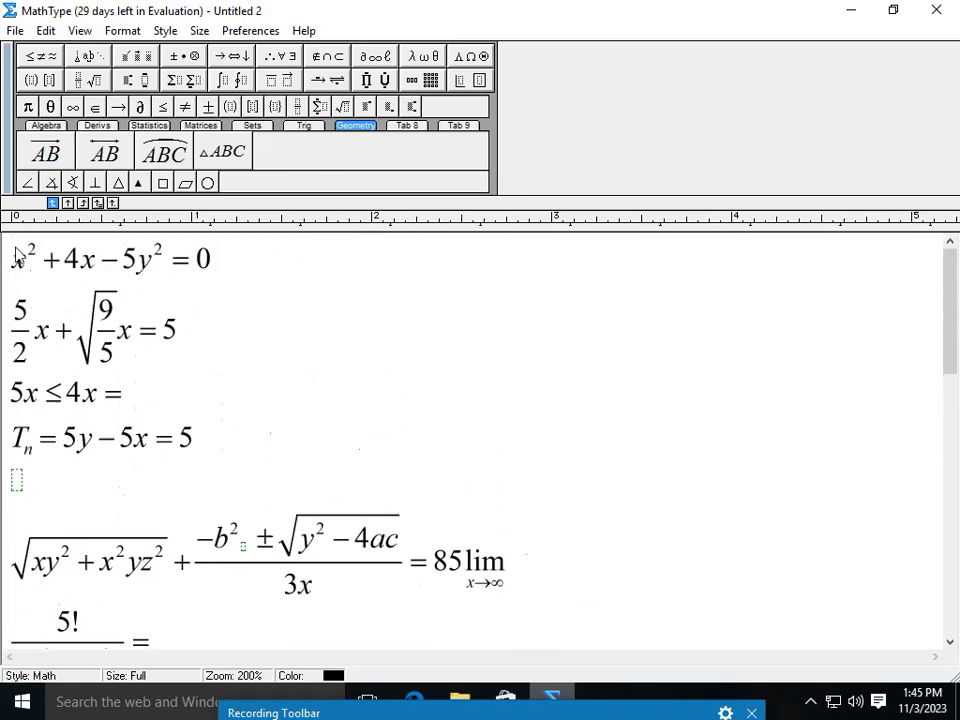
left_click_drag(15, 255, 398, 618)
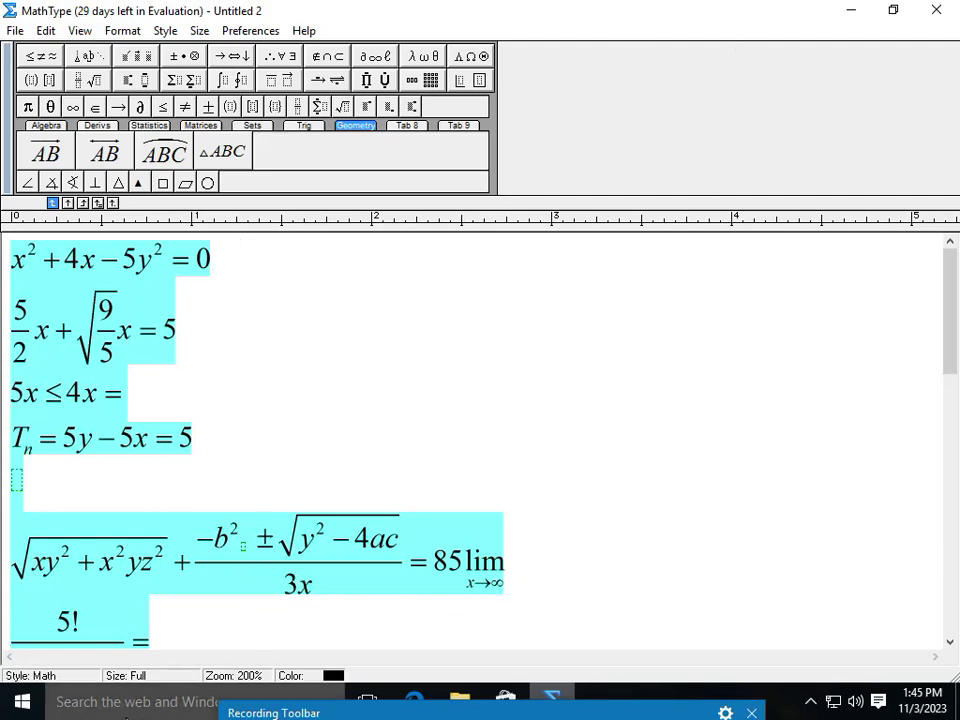
Search Windows for "word" and open Microsoft Office Word 2007
left_click(123, 708)
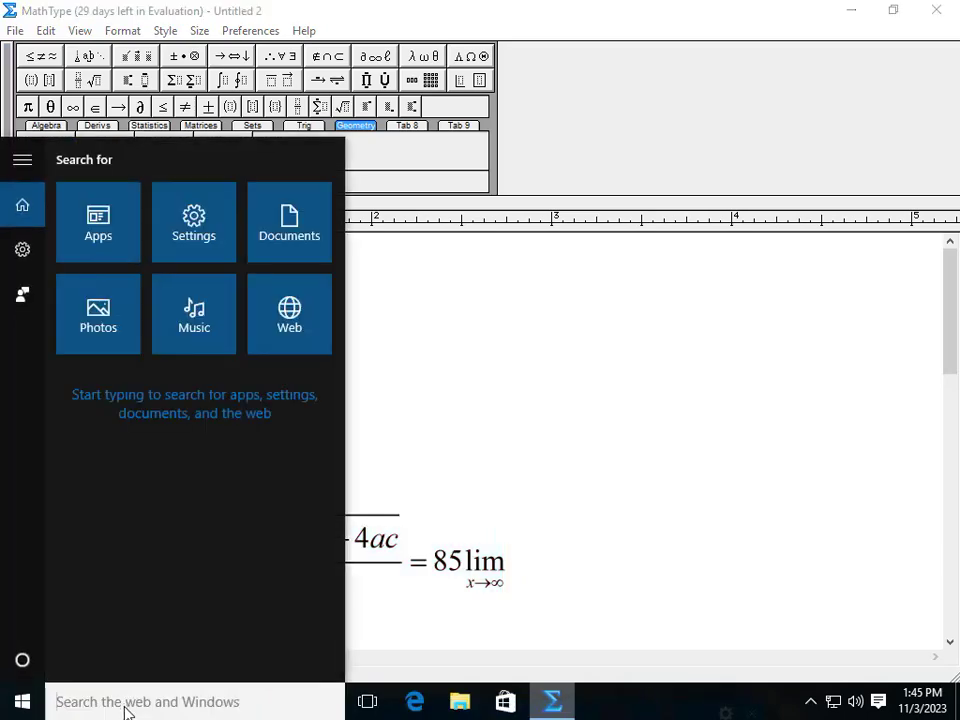
type("ms wo")
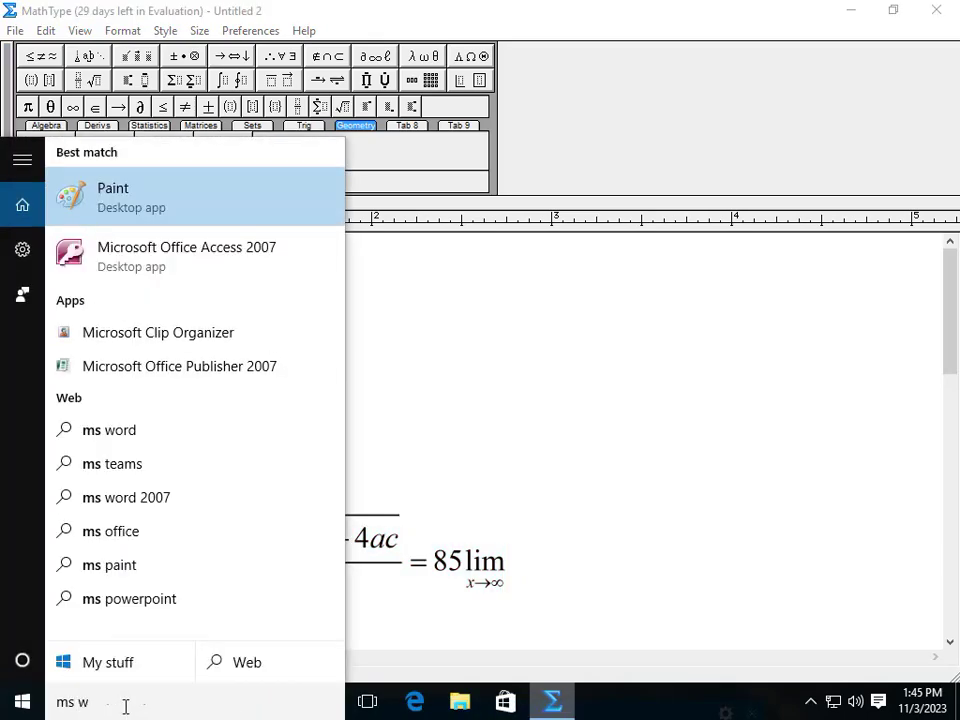
key("BackSpace")
key("BackSpace")
key("BackSpace")
key("BackSpace")
key("BackSpace")
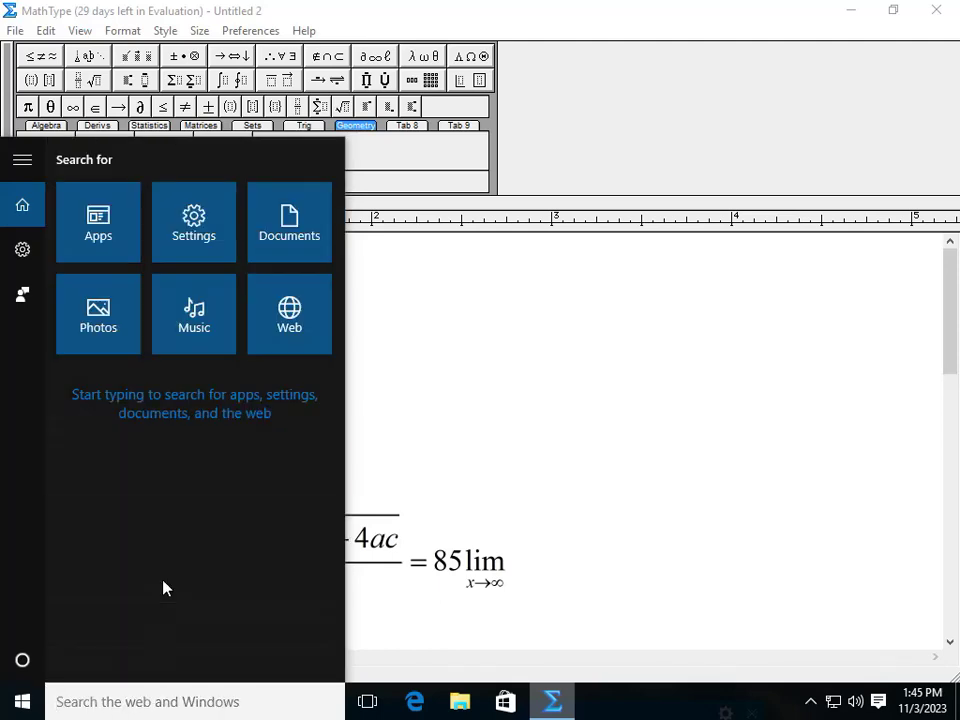
type("word")
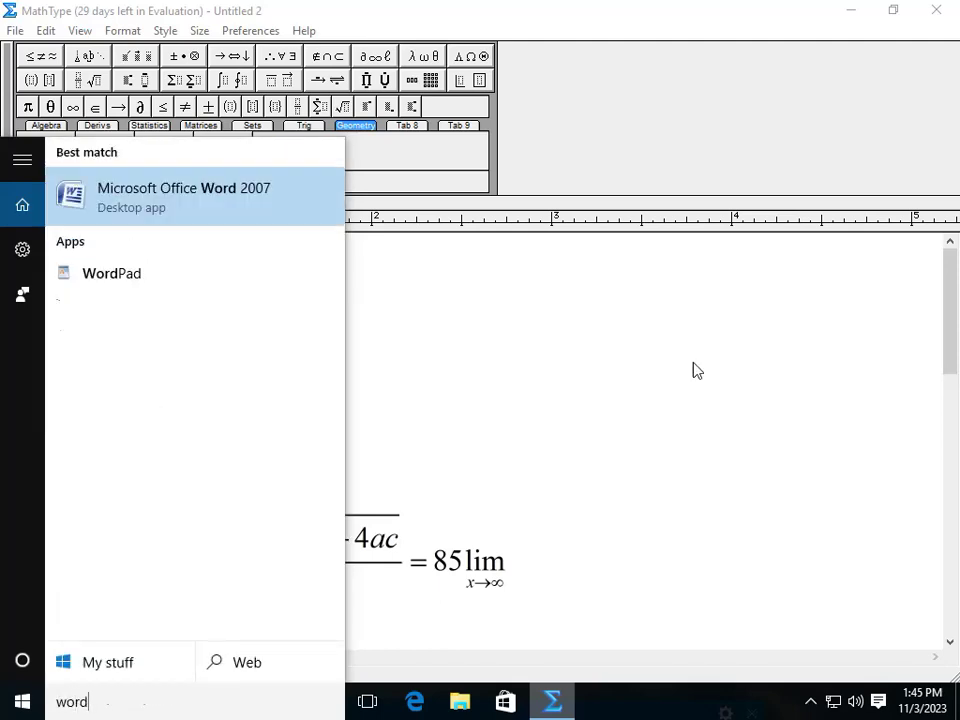
left_click(306, 180)
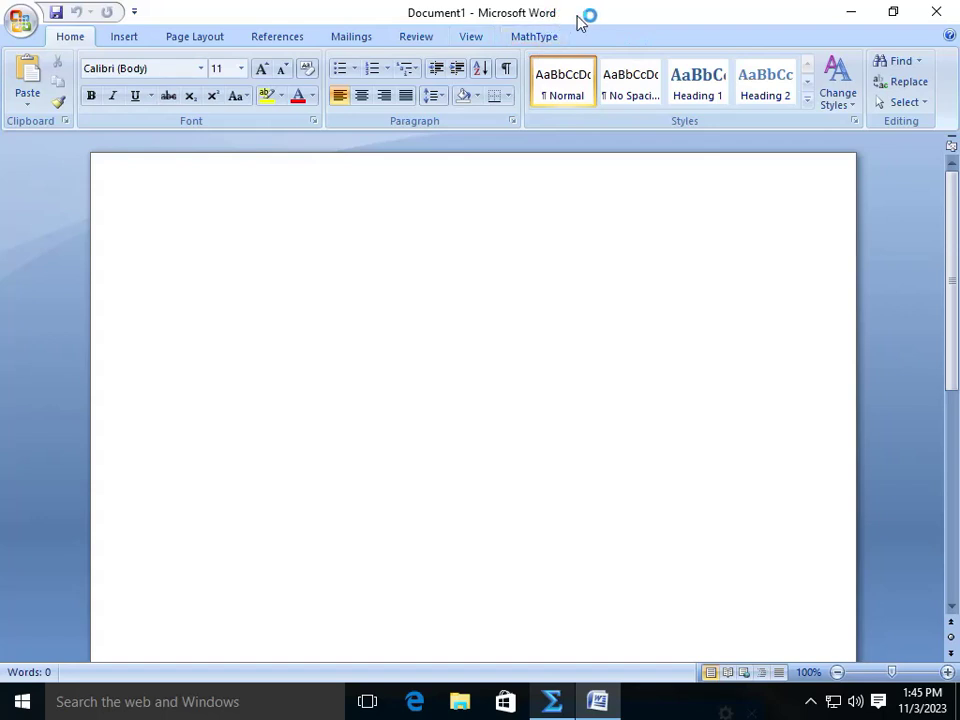
Insert an inline MathType equation in the blank Word document and paste the copied expressions into it
left_click(527, 44)
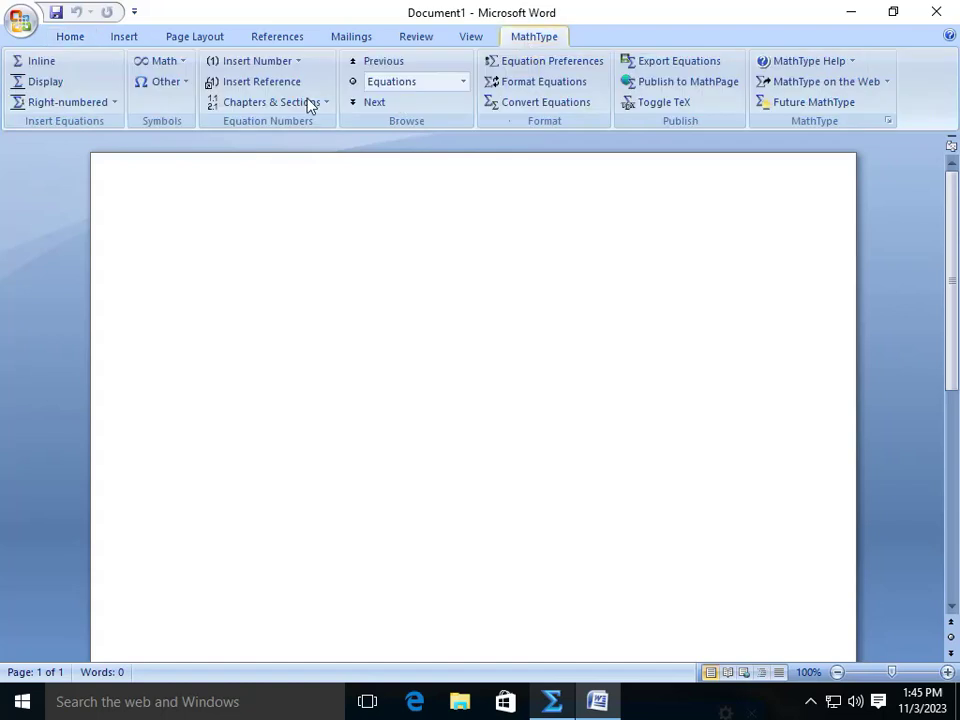
left_click(38, 61)
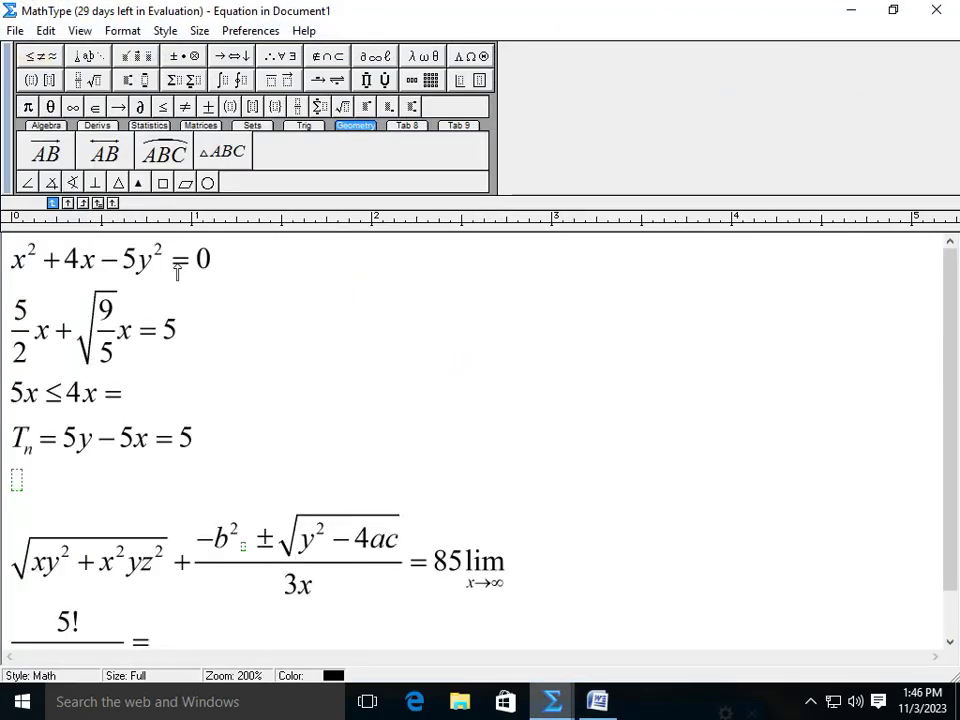
Extend the second pasted expression, (5/2)x + √(9/5)x = 5, with 654654654gjg at its end
left_click(133, 330)
left_click(105, 307)
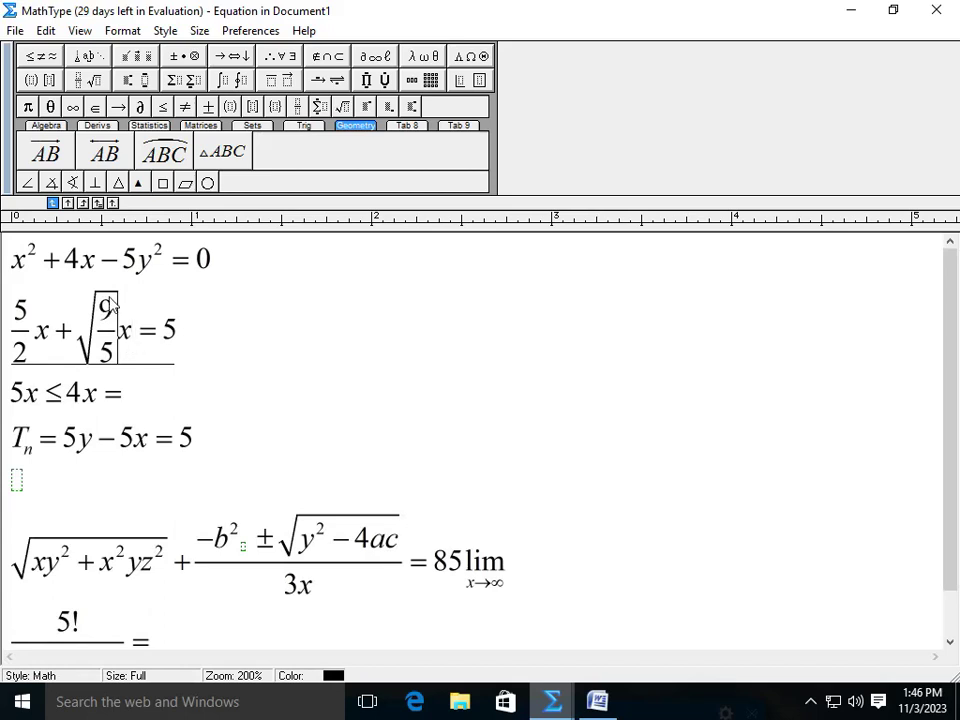
left_click(96, 262)
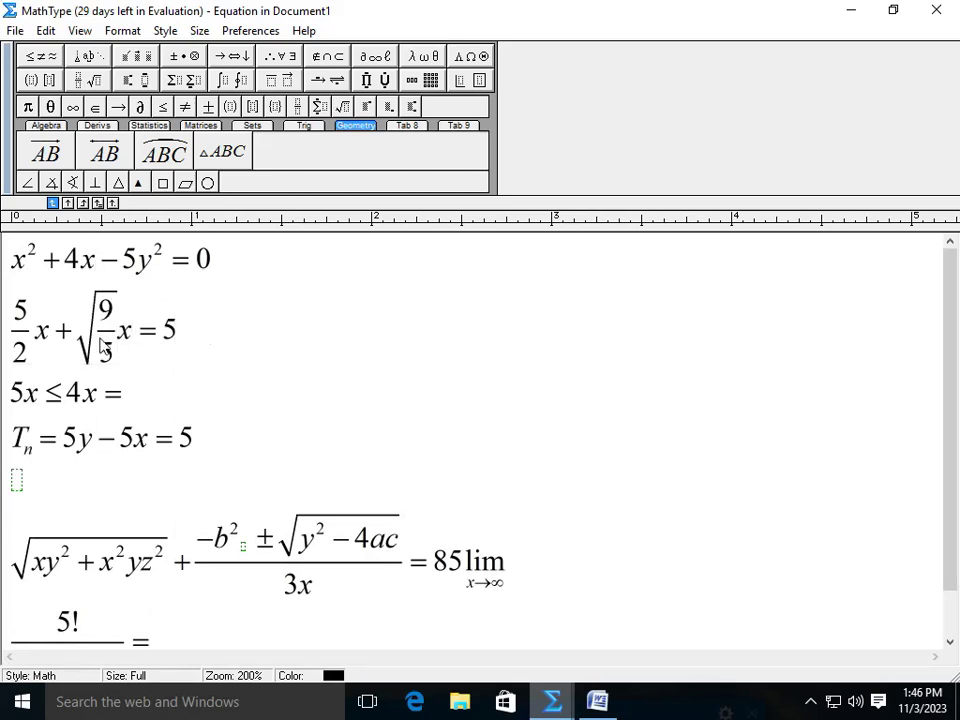
left_click(107, 310)
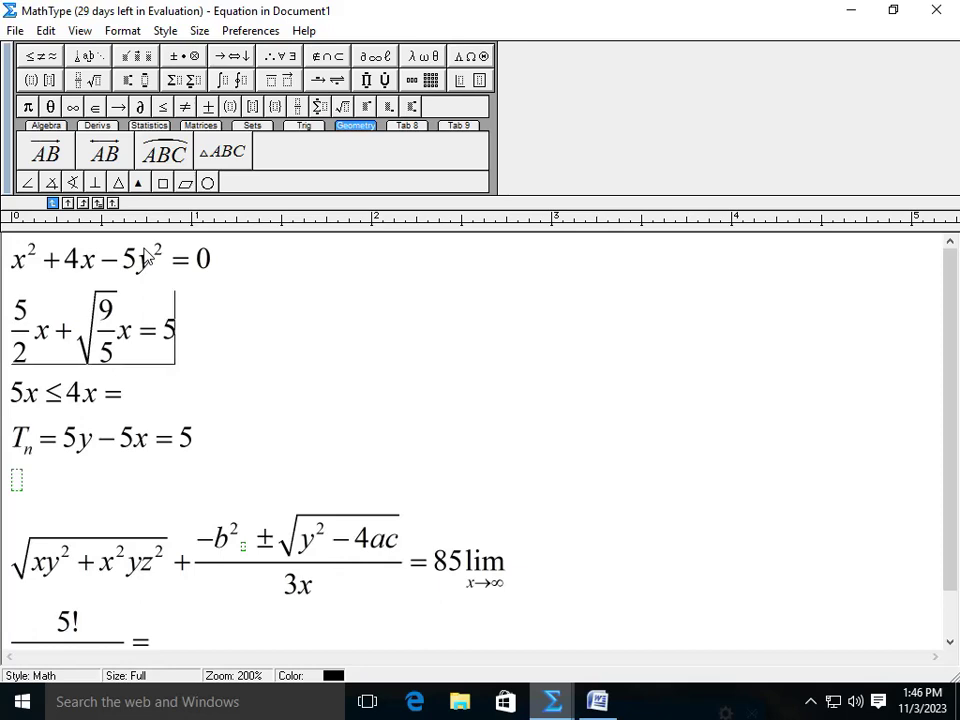
scroll(206, 392, "down", 1)
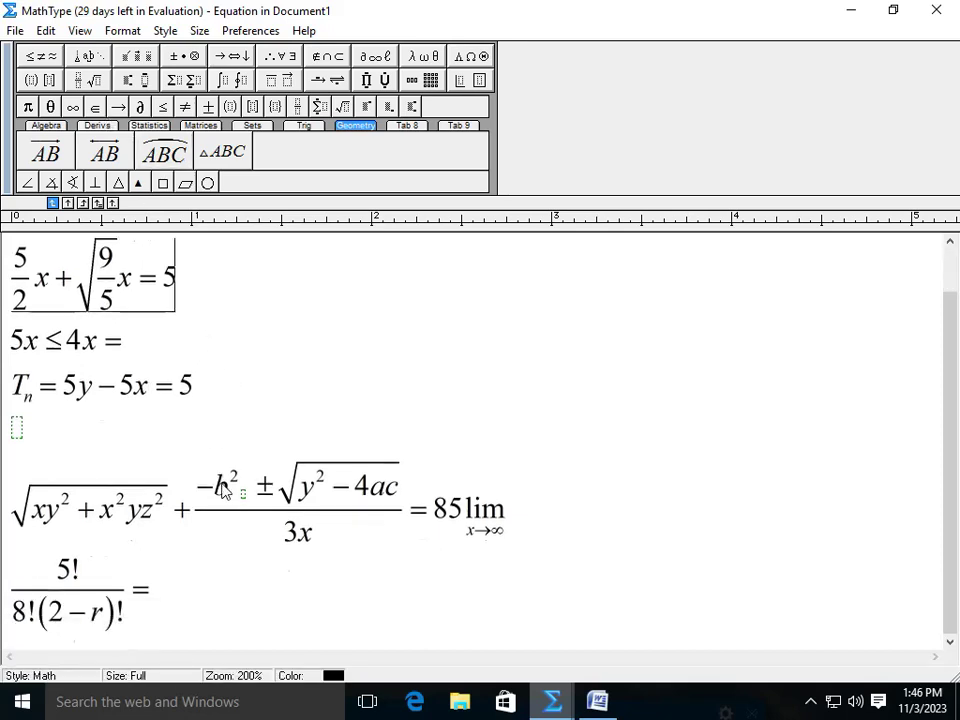
scroll(227, 381, "up", 1)
type("654654654gjg")
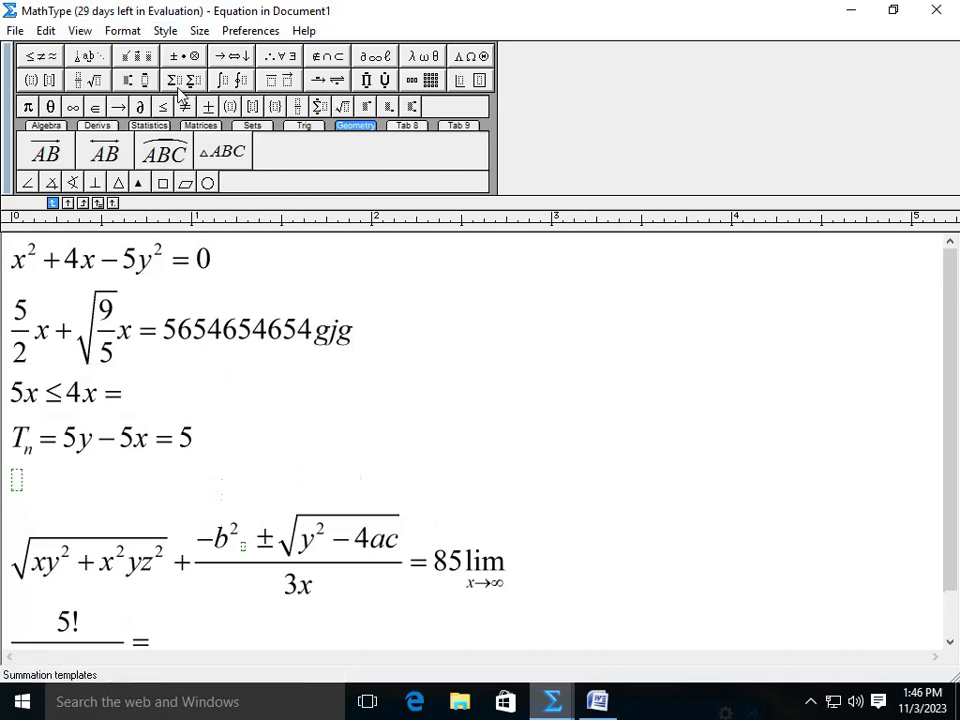
Append the ready-made arc ABC expression and two nested diagonal matrices to the end of the second expression
left_click(163, 152)
left_click(200, 125)
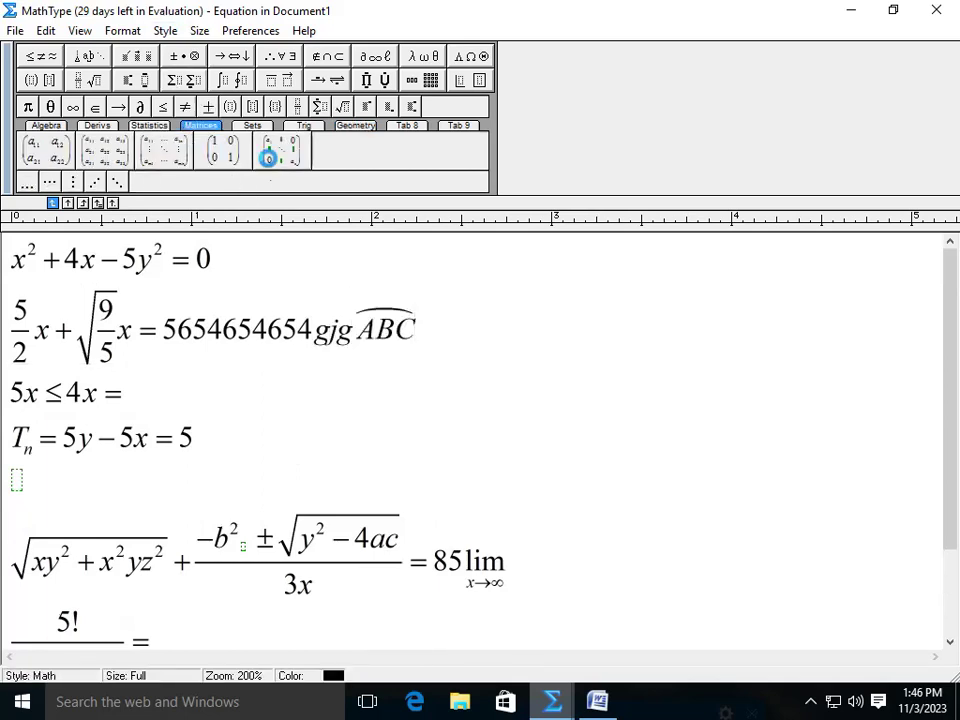
double_click(280, 152)
Close the equation window, saving the changes to the equation in Document1, and check the result on the Word page
left_click(936, 10)
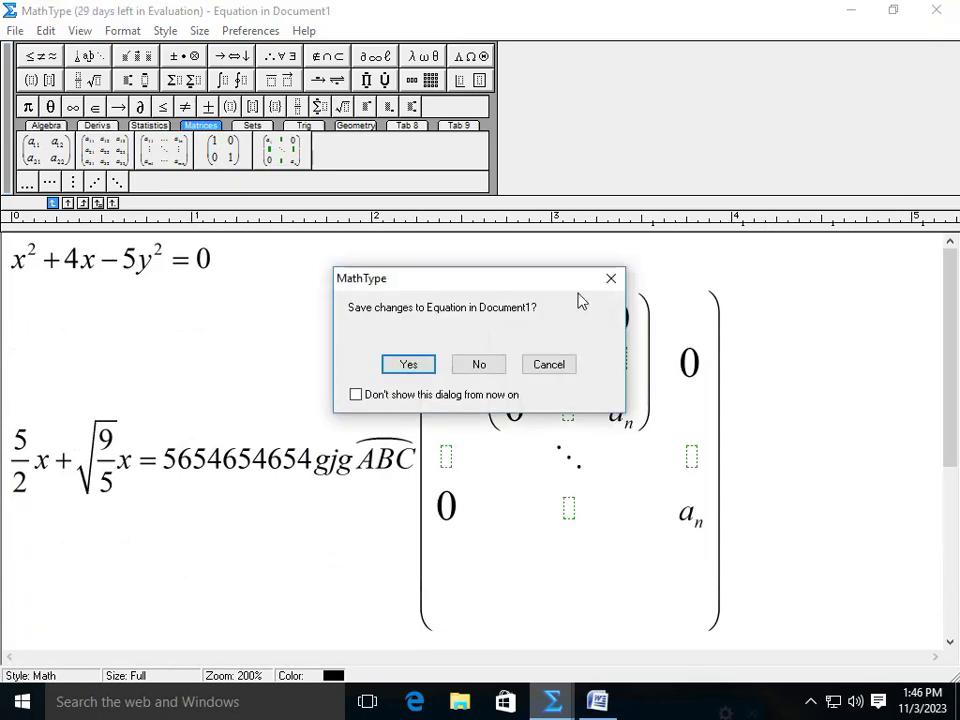
left_click(408, 364)
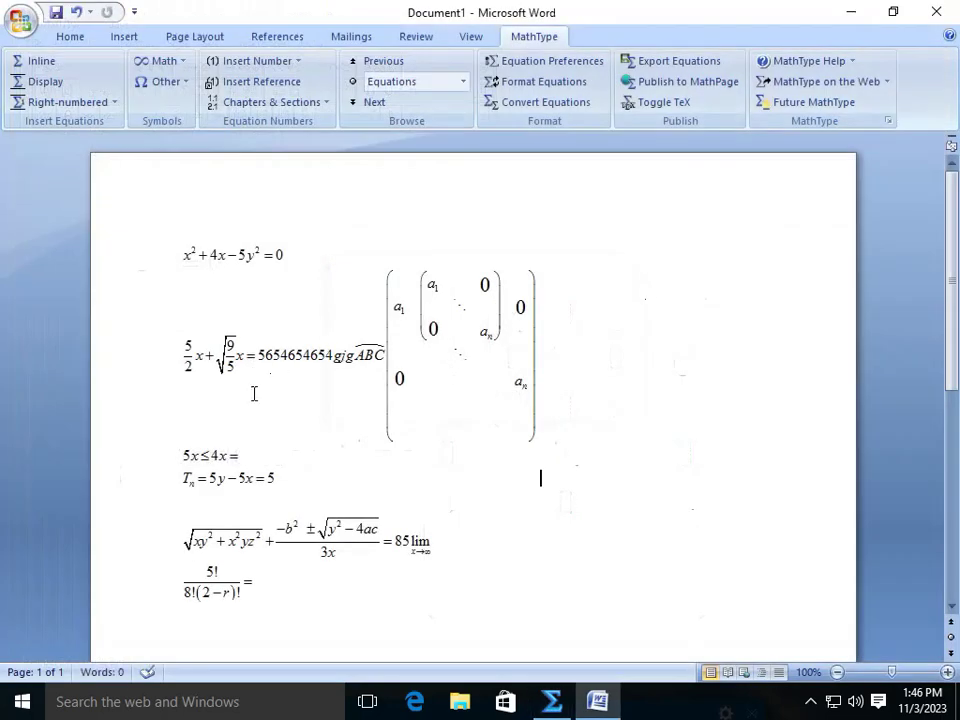
scroll(330, 390, "down", 5)
scroll(365, 383, "up", 5)
Save the document to the Desktop as a Word document named my firstq
left_click(20, 20)
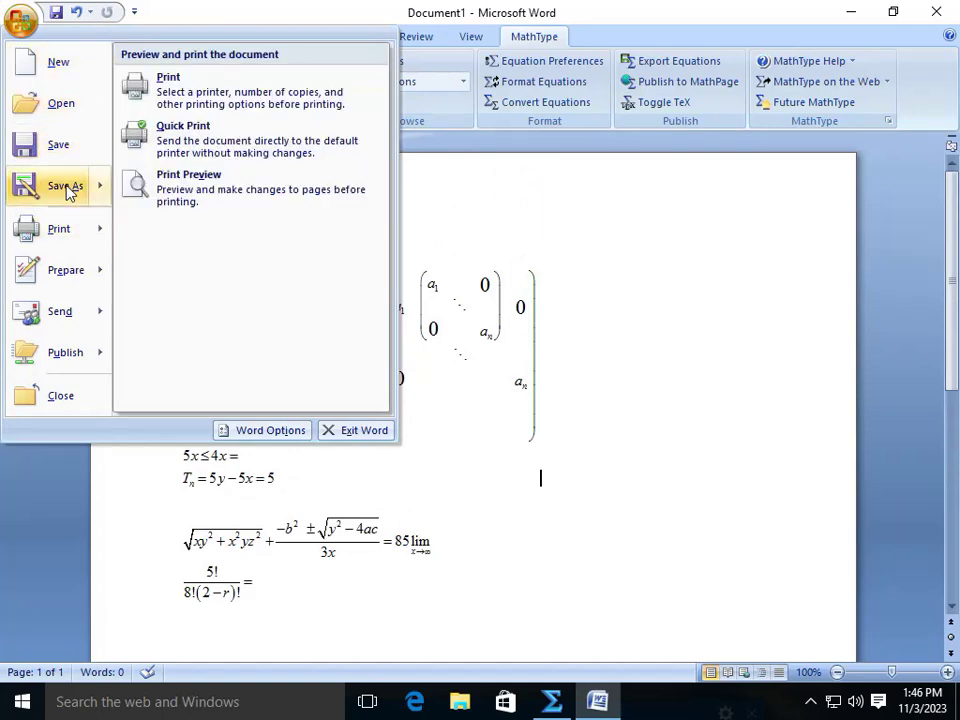
left_click(58, 146)
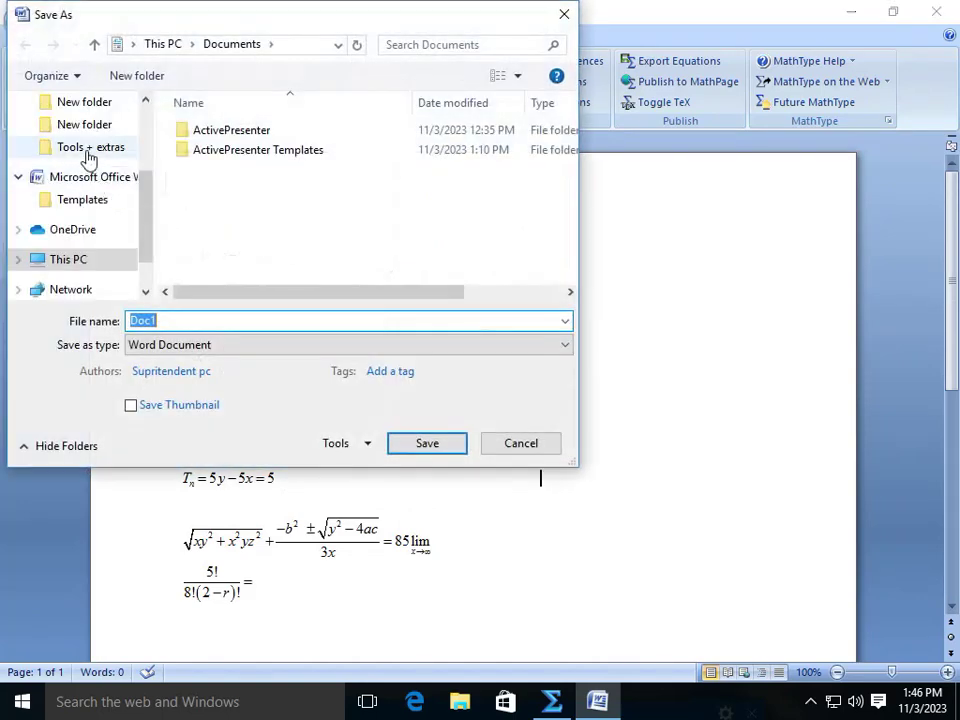
left_click_drag(150, 201, 150, 118)
left_click(80, 134)
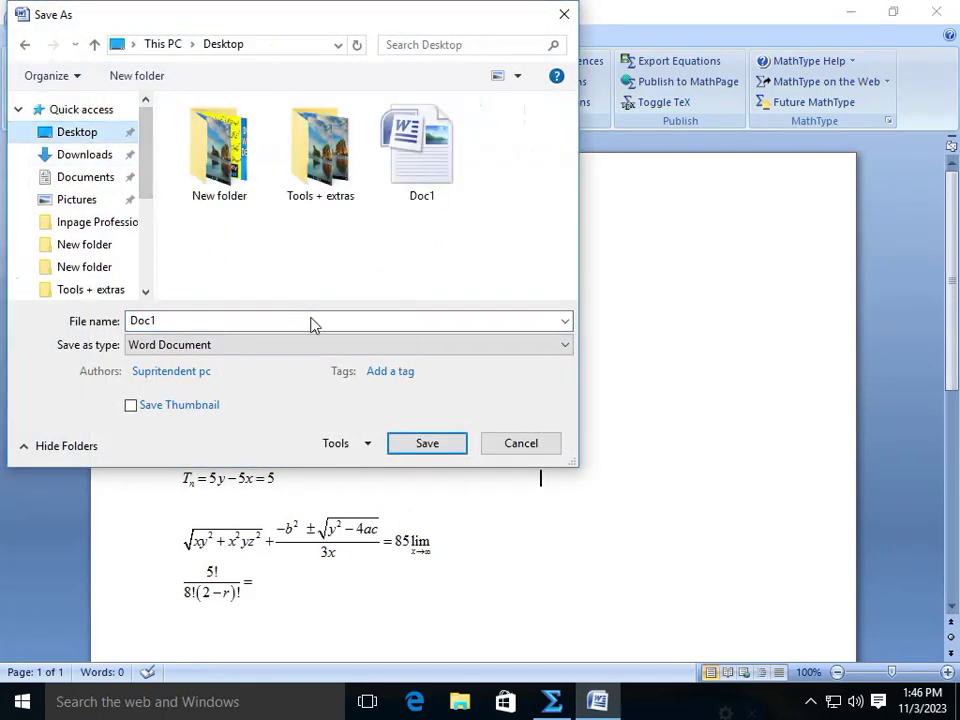
left_click(237, 320)
type("my firstq")
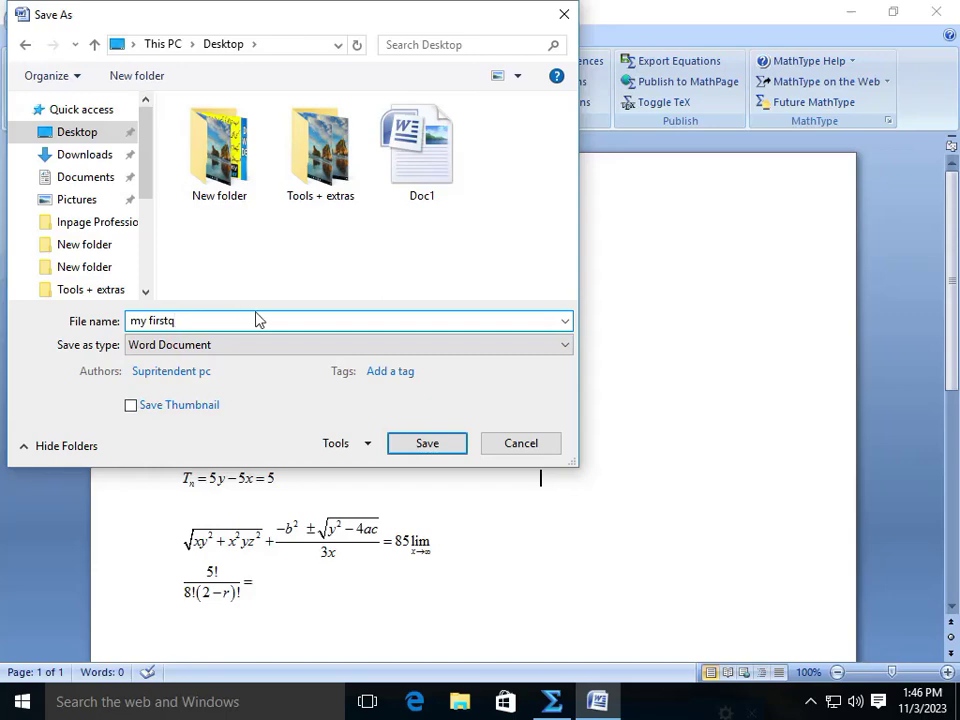
key("Return")
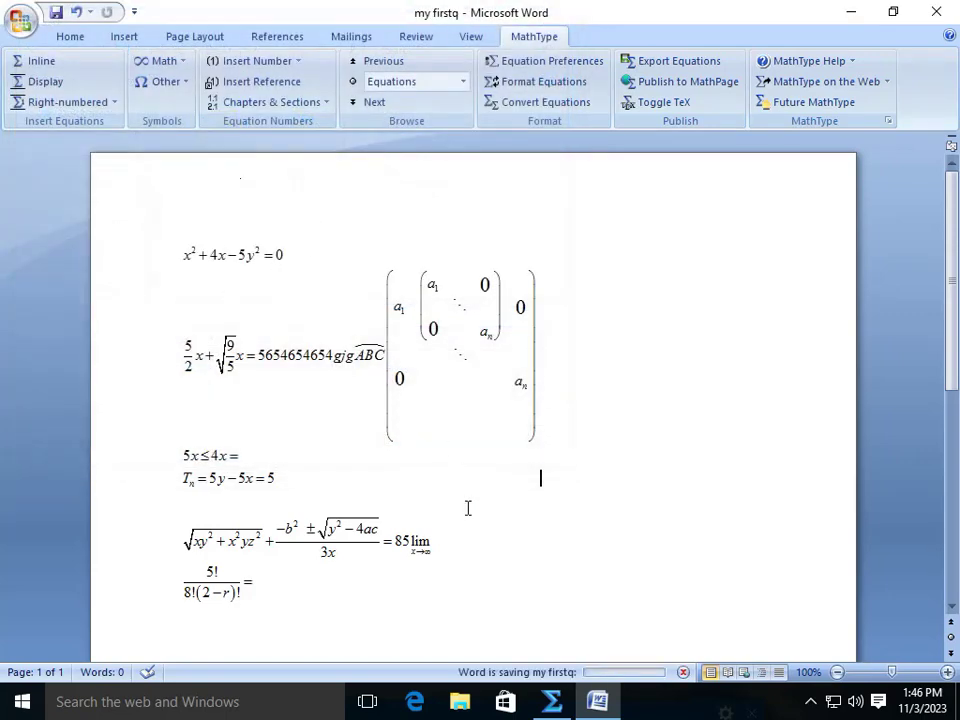
Open the embedded equation for editing in MathType, copy its first two expressions including the nested matrices, and return to the Word page
double_click(436, 375)
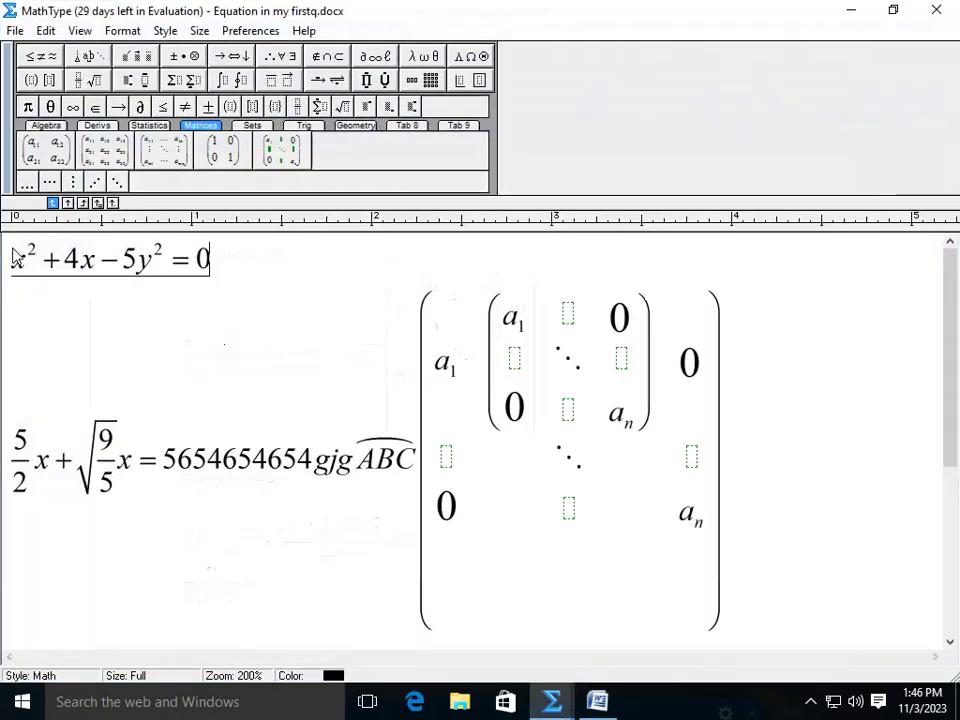
left_click_drag(19, 257, 745, 620)
right_click(562, 436)
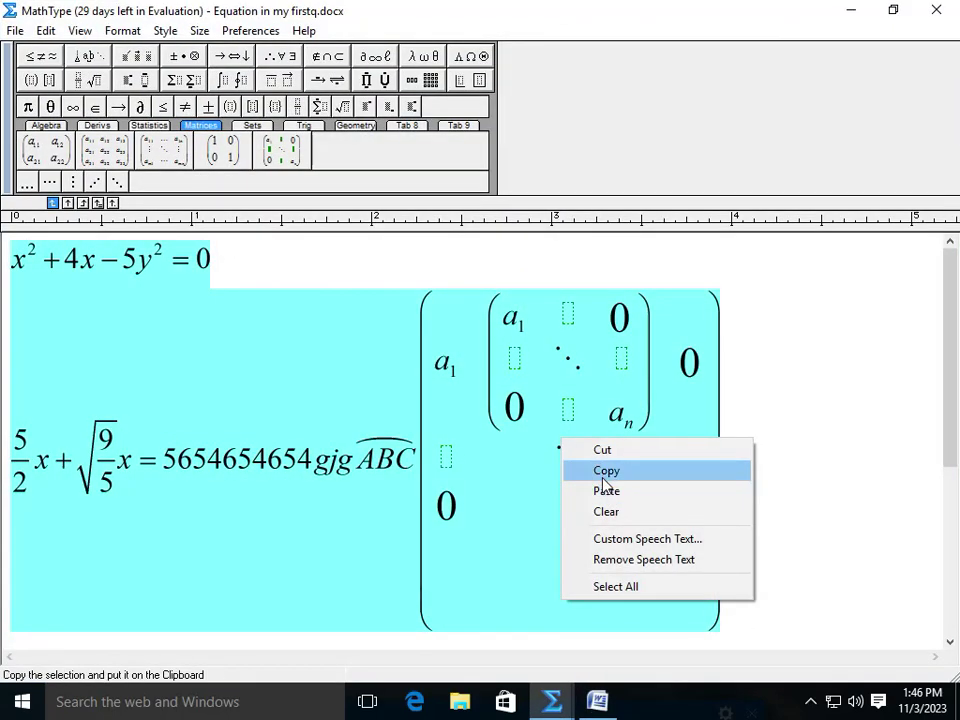
left_click(585, 469)
left_click(338, 278)
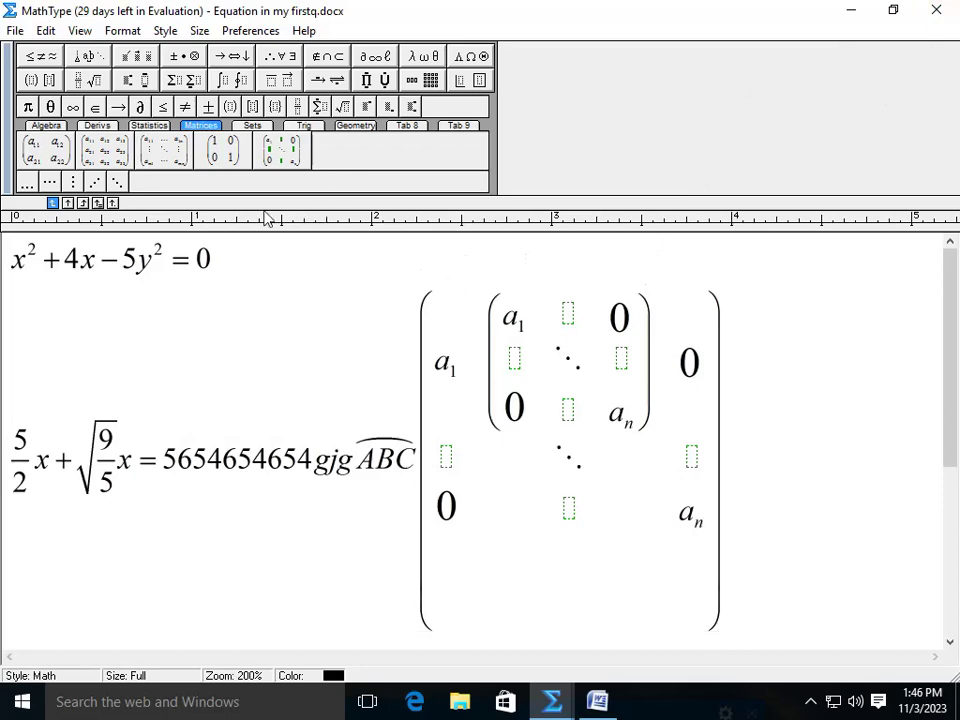
key("alt+Tab")
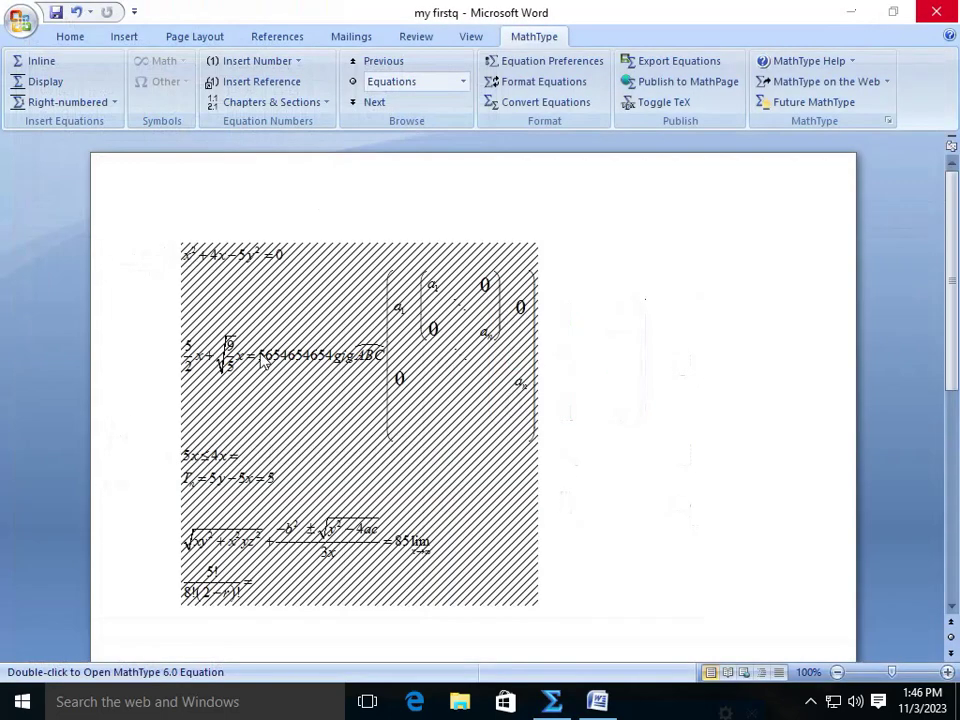
left_click(544, 227)
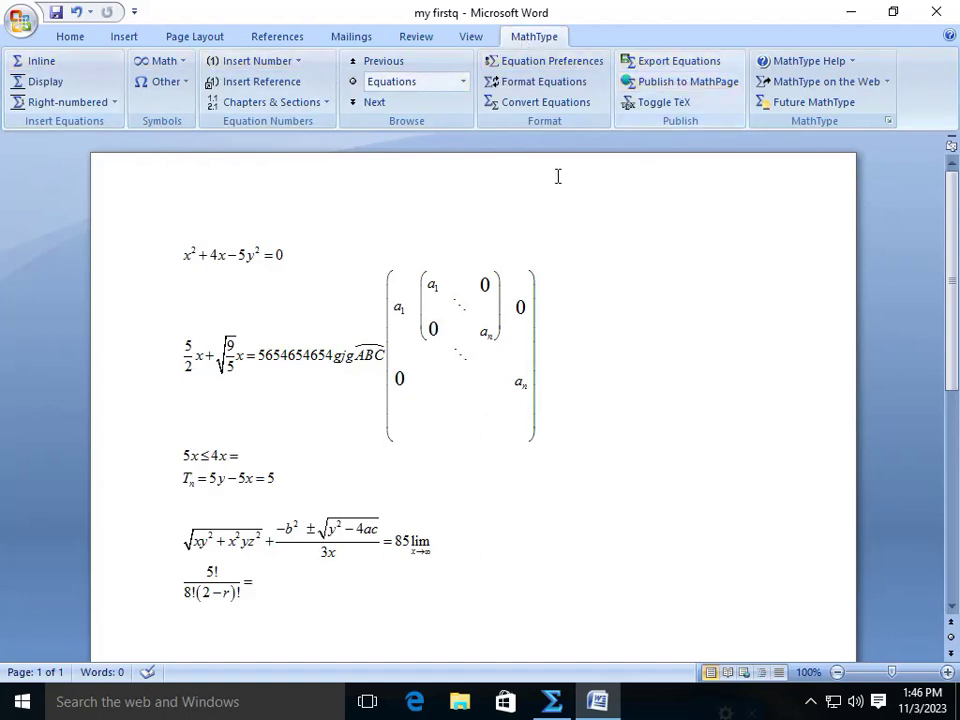
Reopen the embedded equation in MathType to review all its expressions, close it, and look over the Word page
left_click(314, 375)
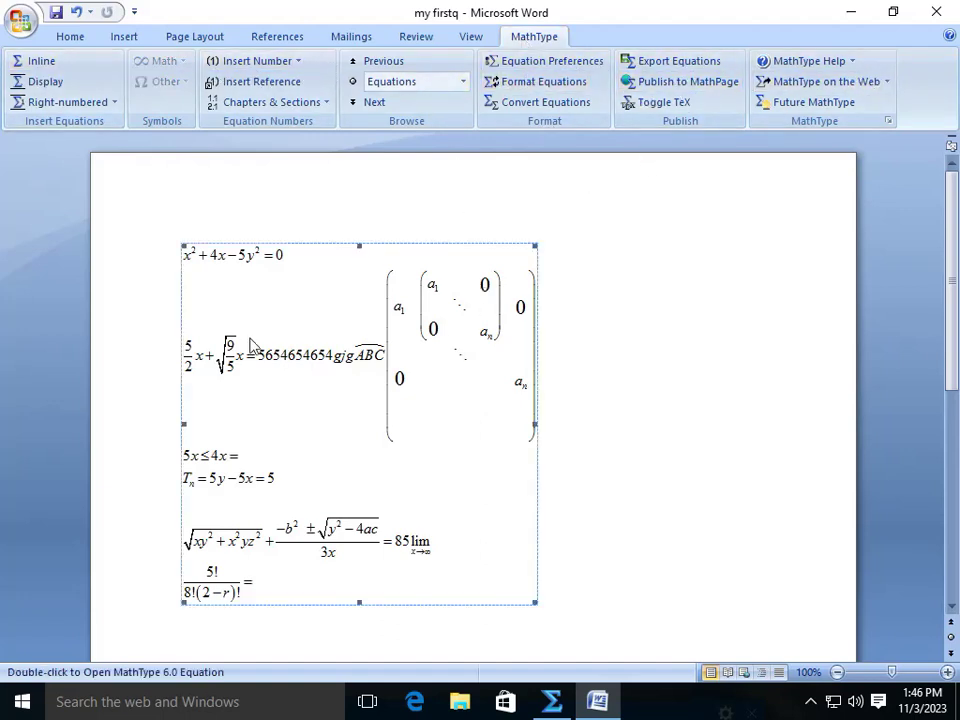
double_click(314, 376)
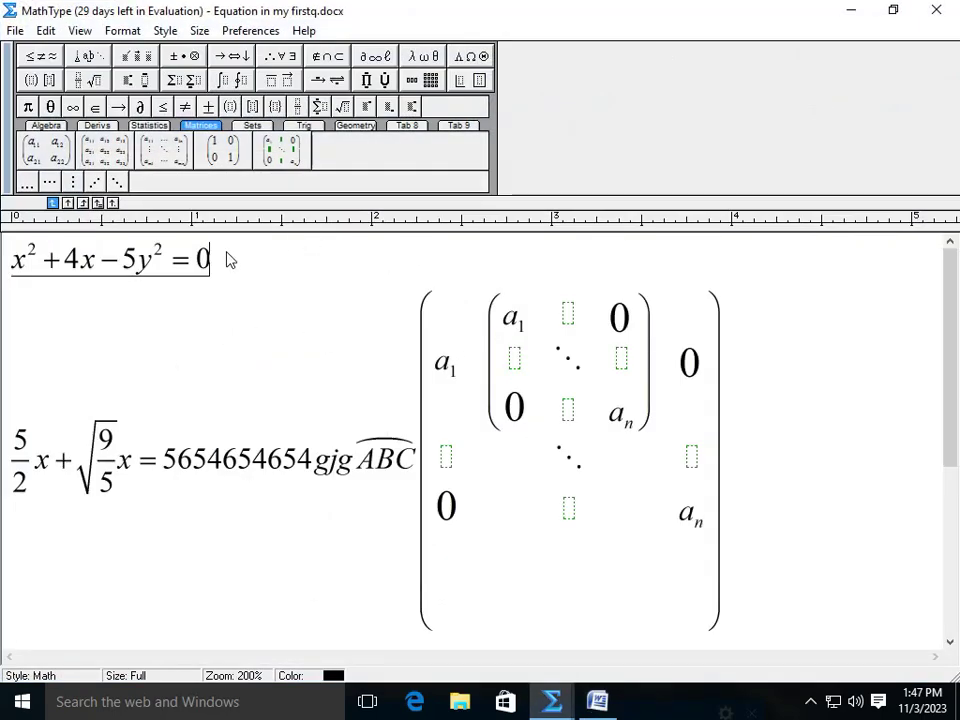
scroll(216, 514, "down", 5)
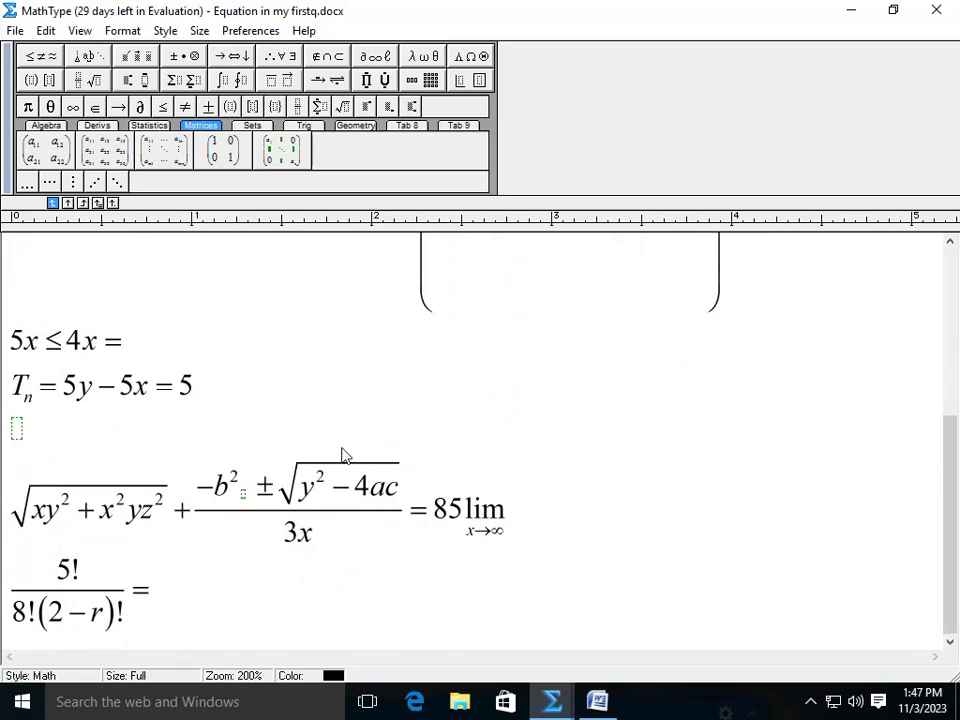
scroll(342, 455, "up", 3)
left_click(940, 12)
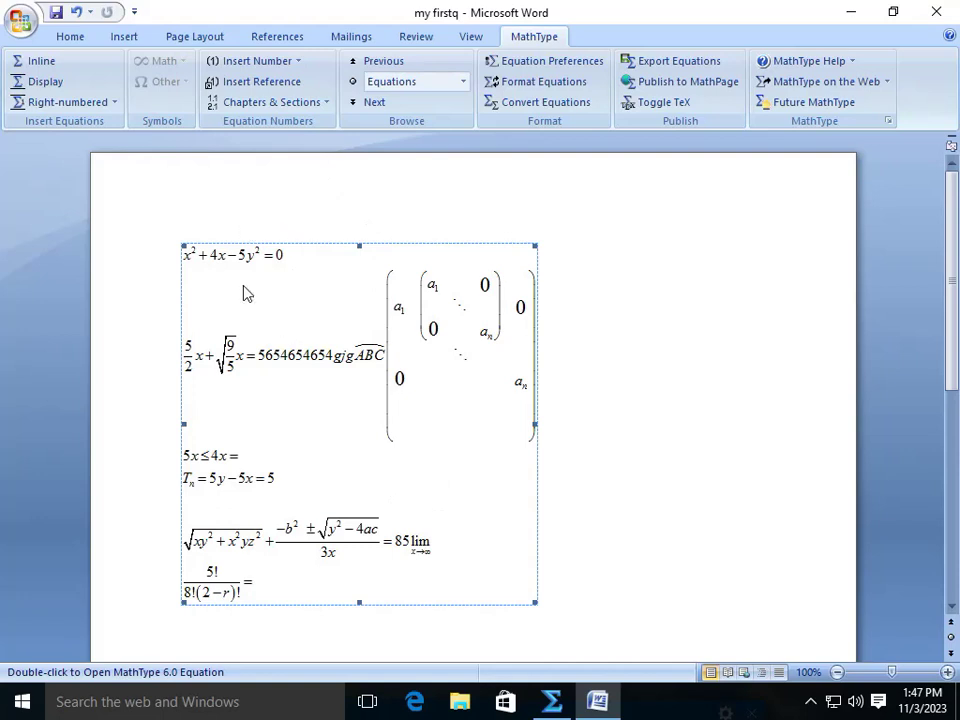
left_click(703, 352)
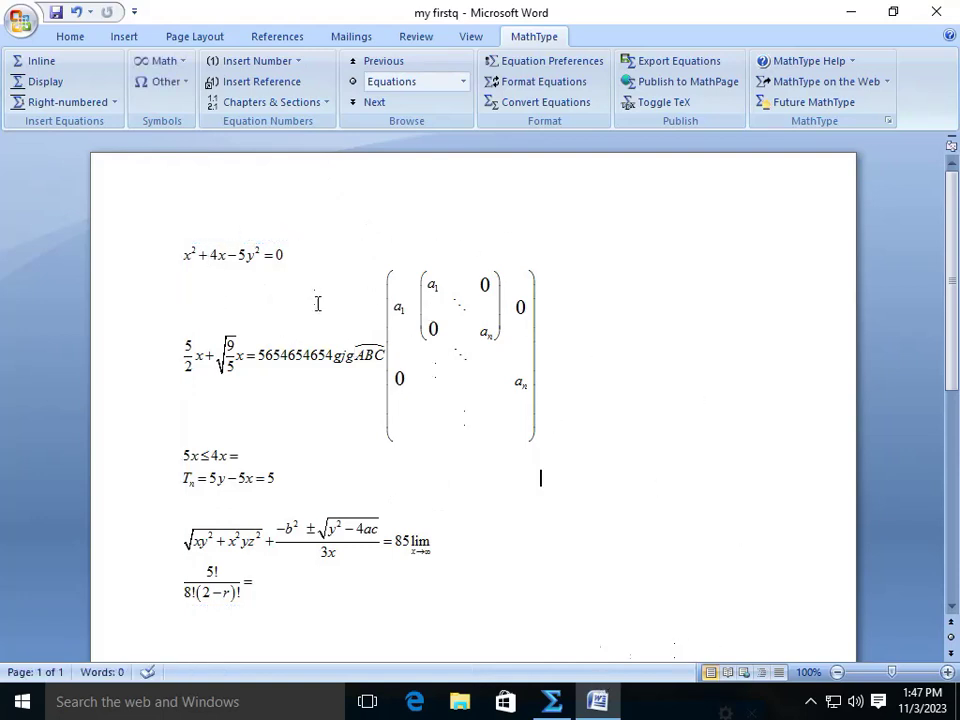
scroll(318, 303, "down", 3)
scroll(335, 298, "up", 3)
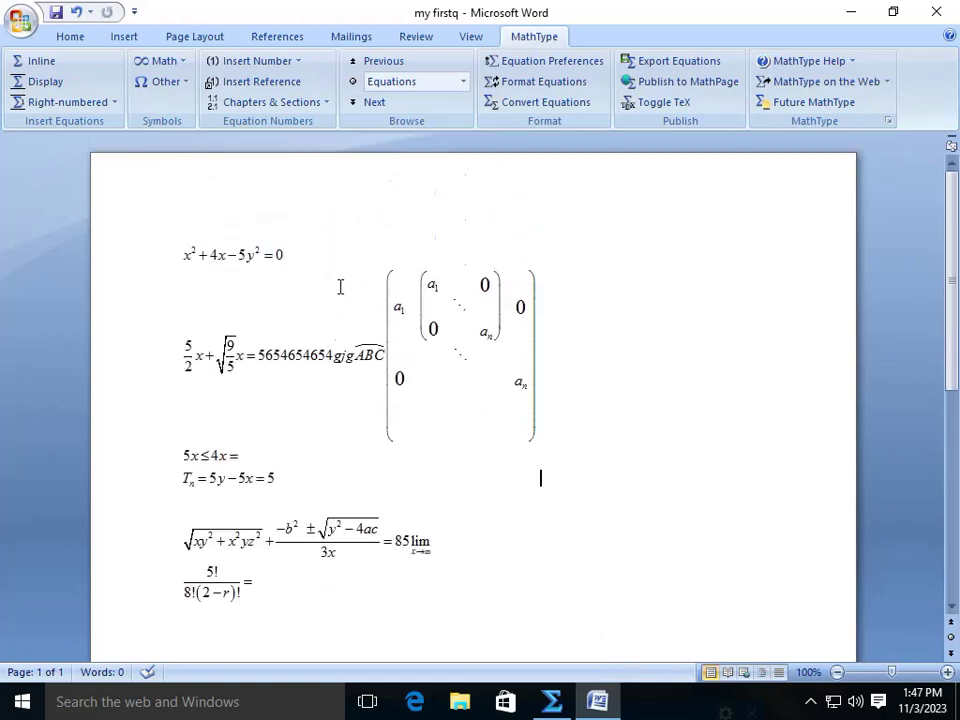